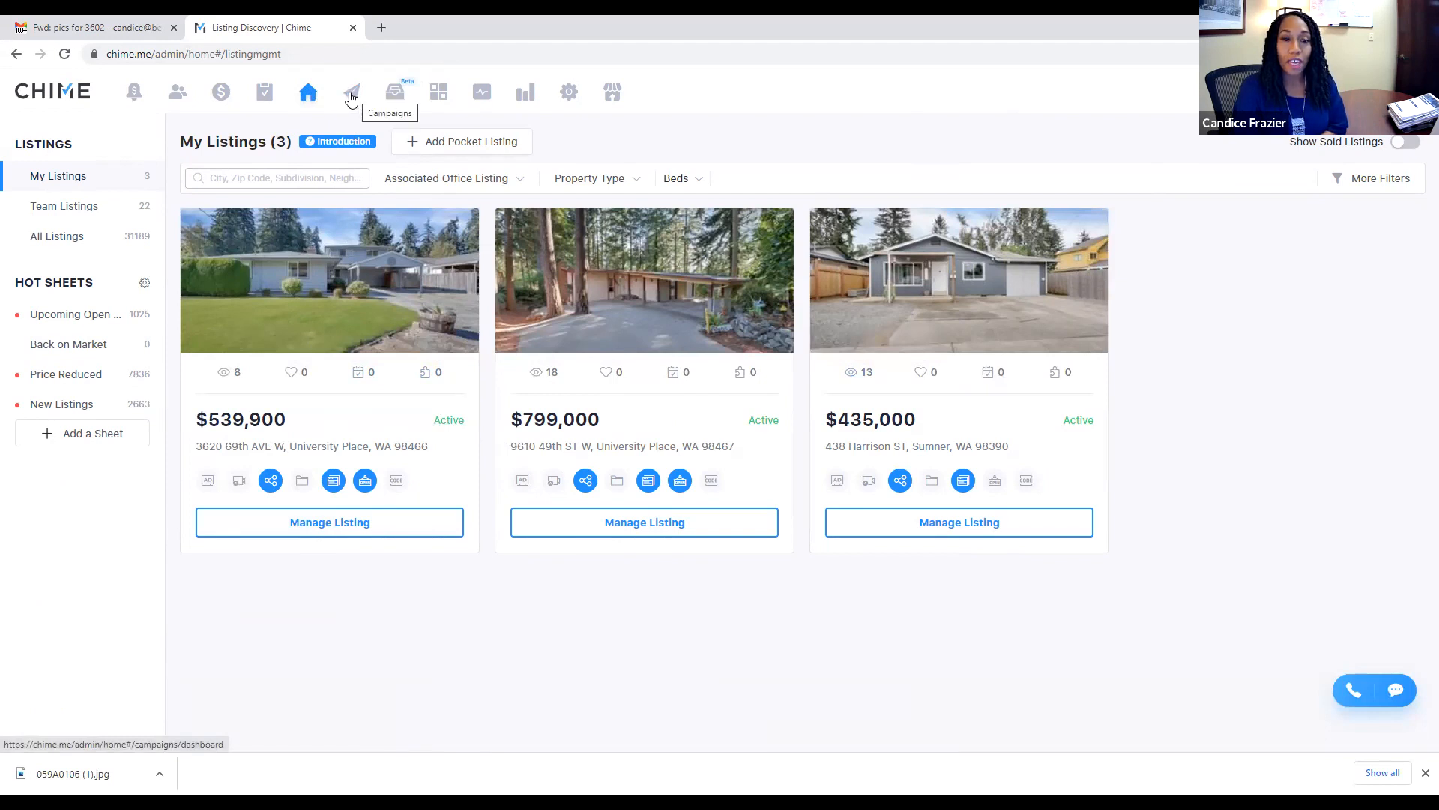
# Step: Go to the CMA reports page under Campaigns' Listing Suite
pyautogui.click(351, 99)
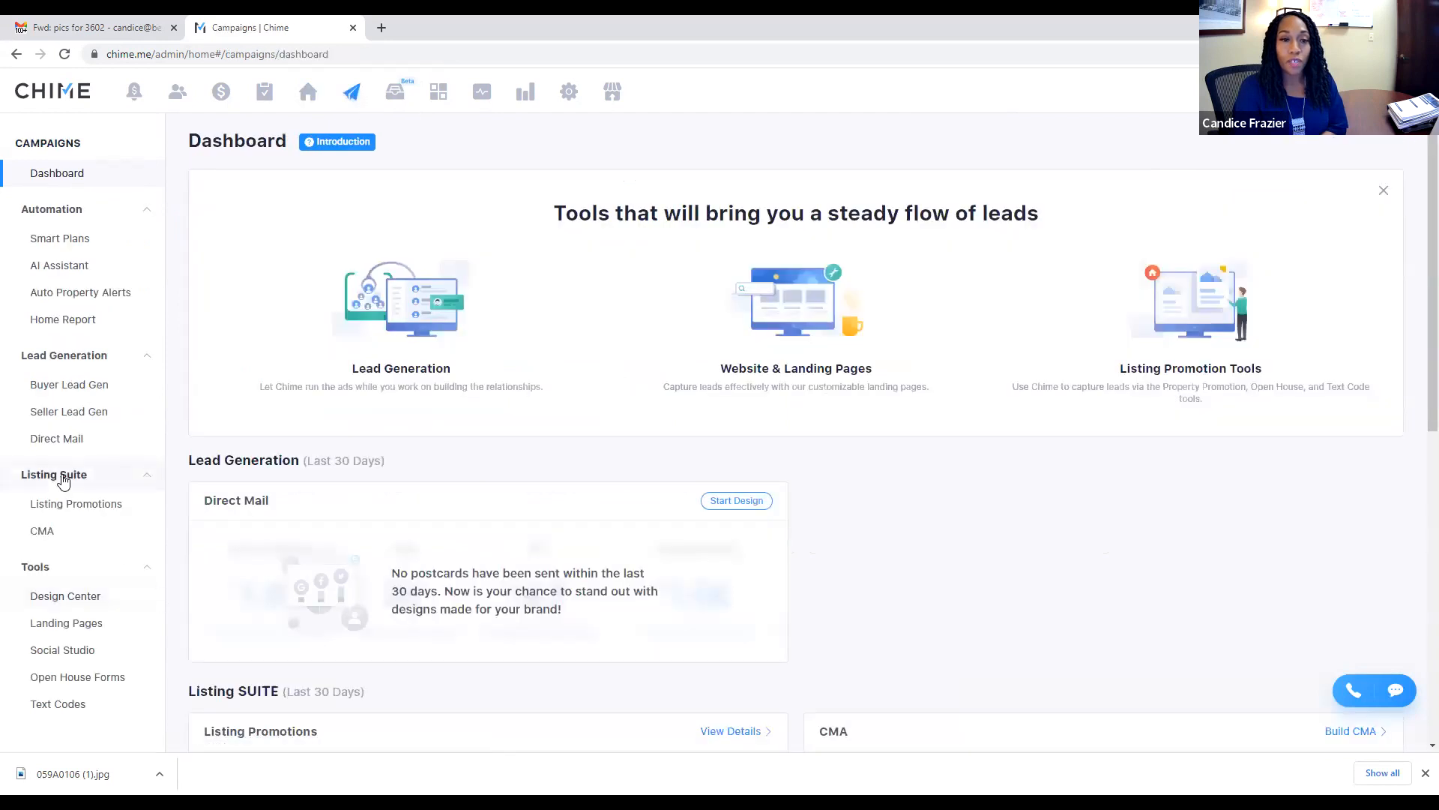
pyautogui.click(42, 532)
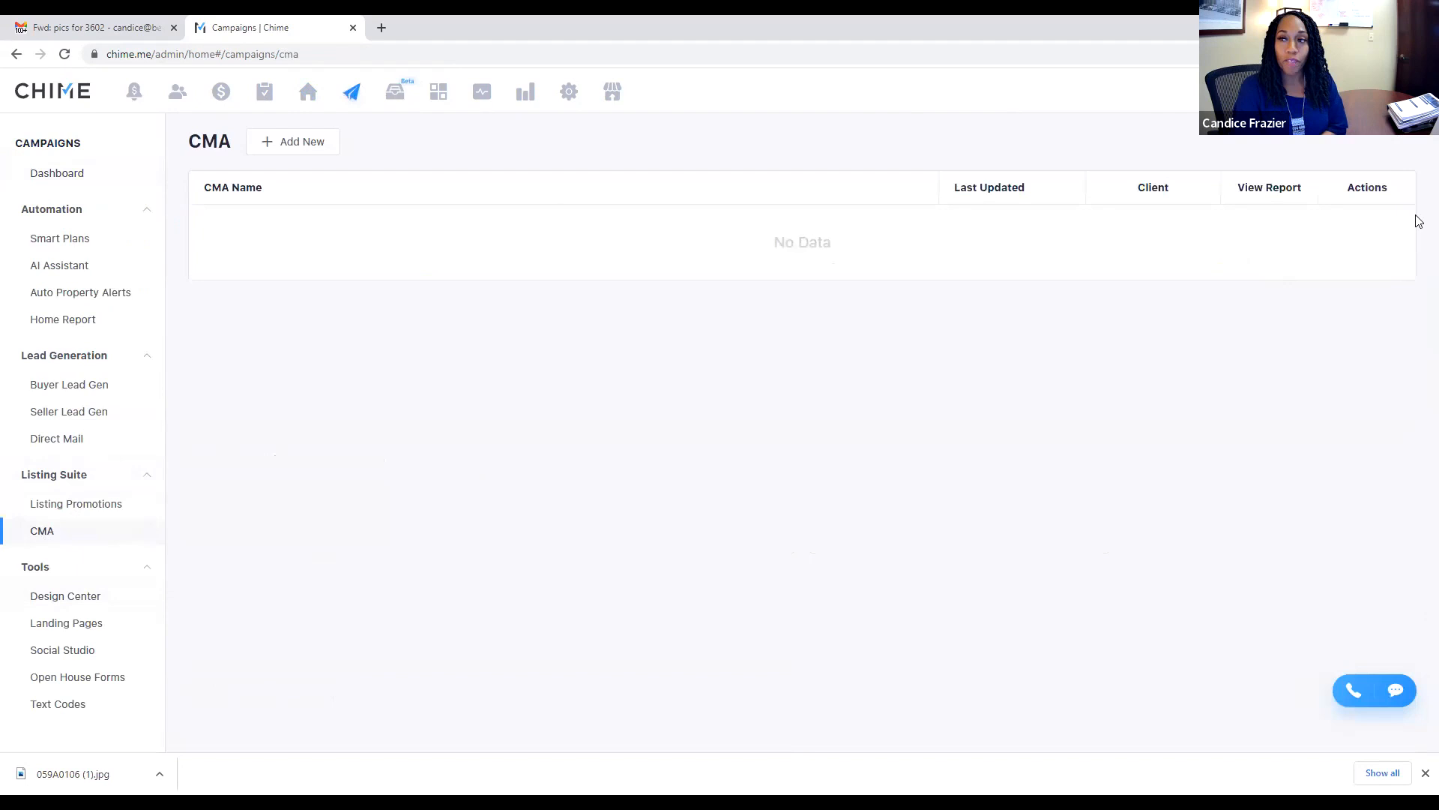
# Step: Dismiss the CMA intro and start a new Seller CMA Presentation
pyautogui.click(1396, 193)
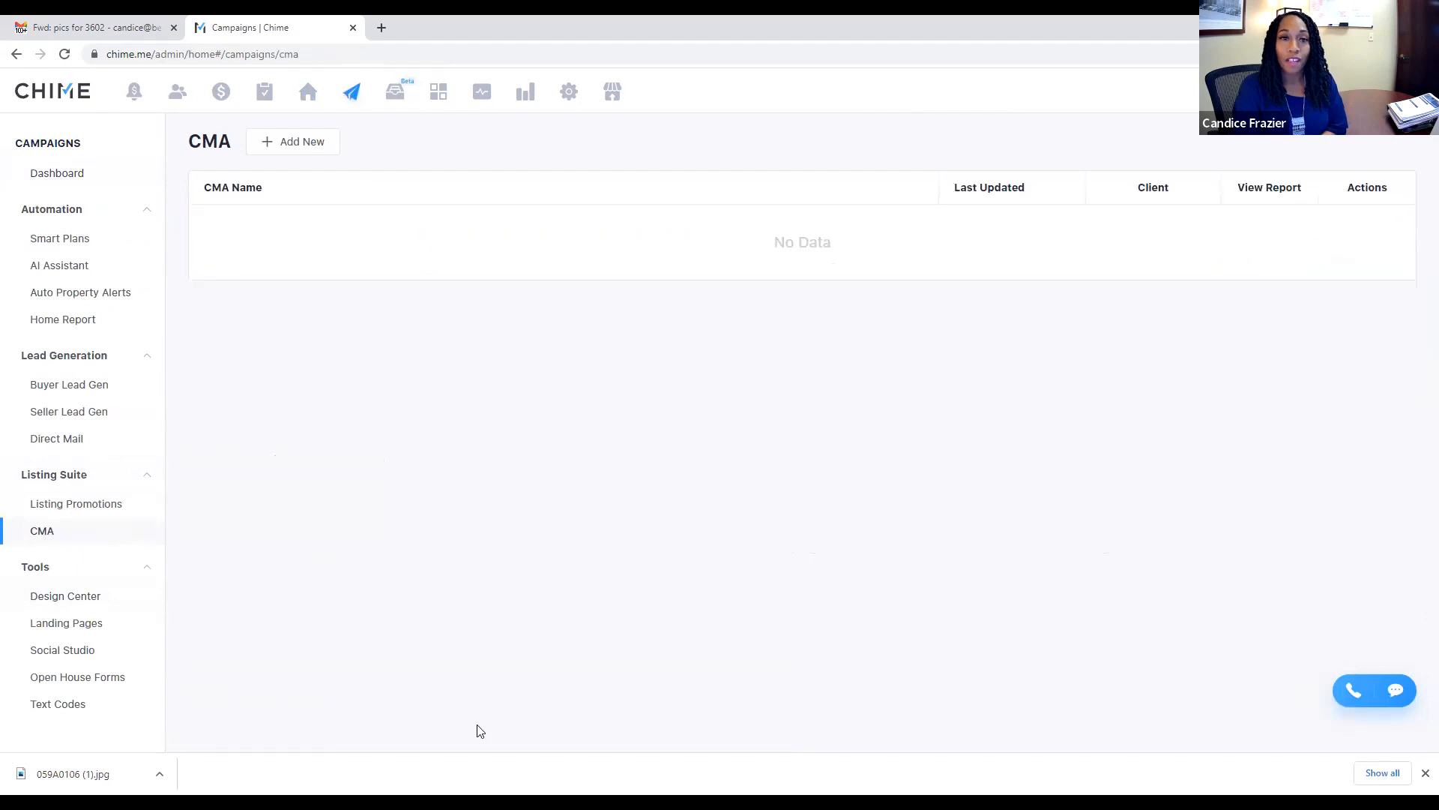
pyautogui.click(302, 142)
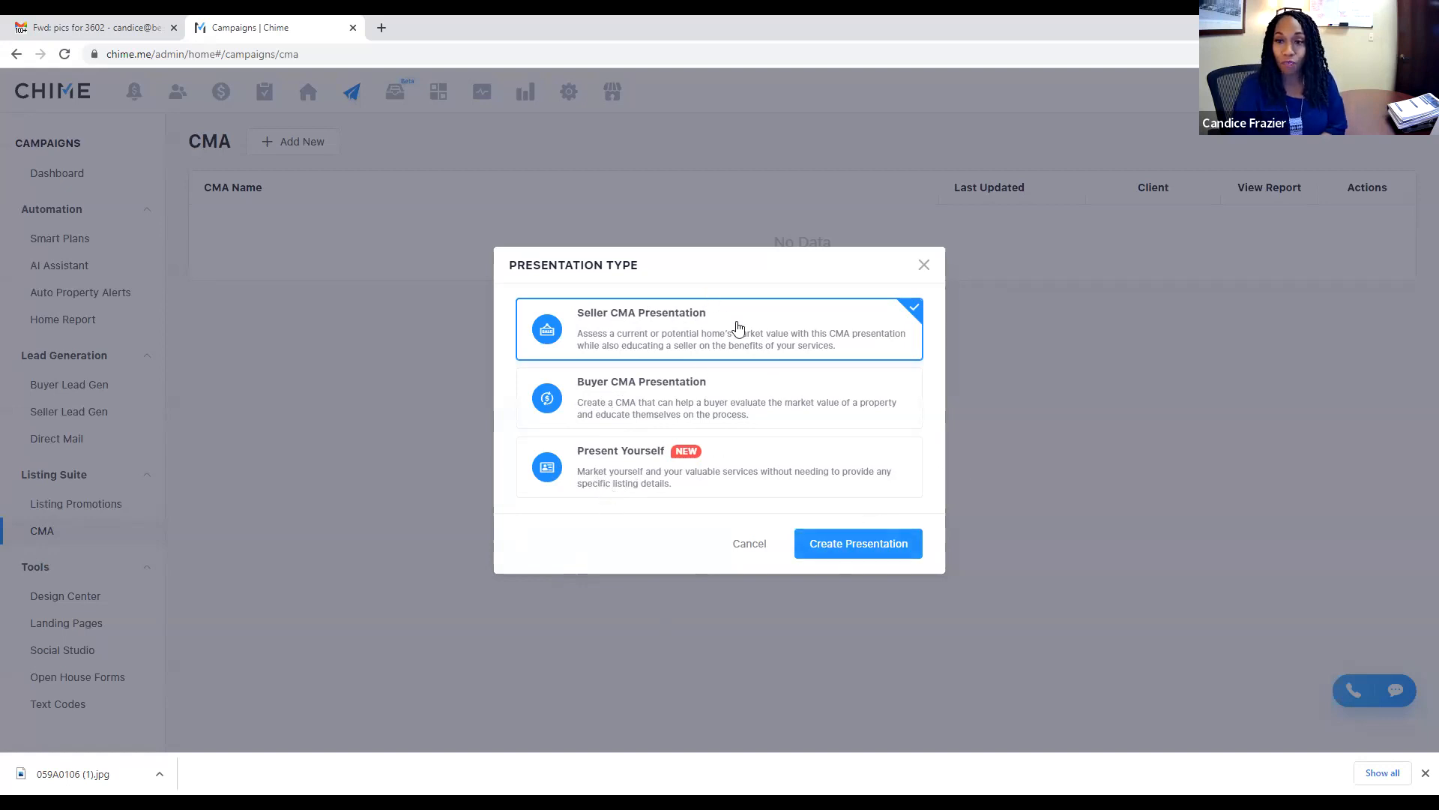
pyautogui.click(869, 555)
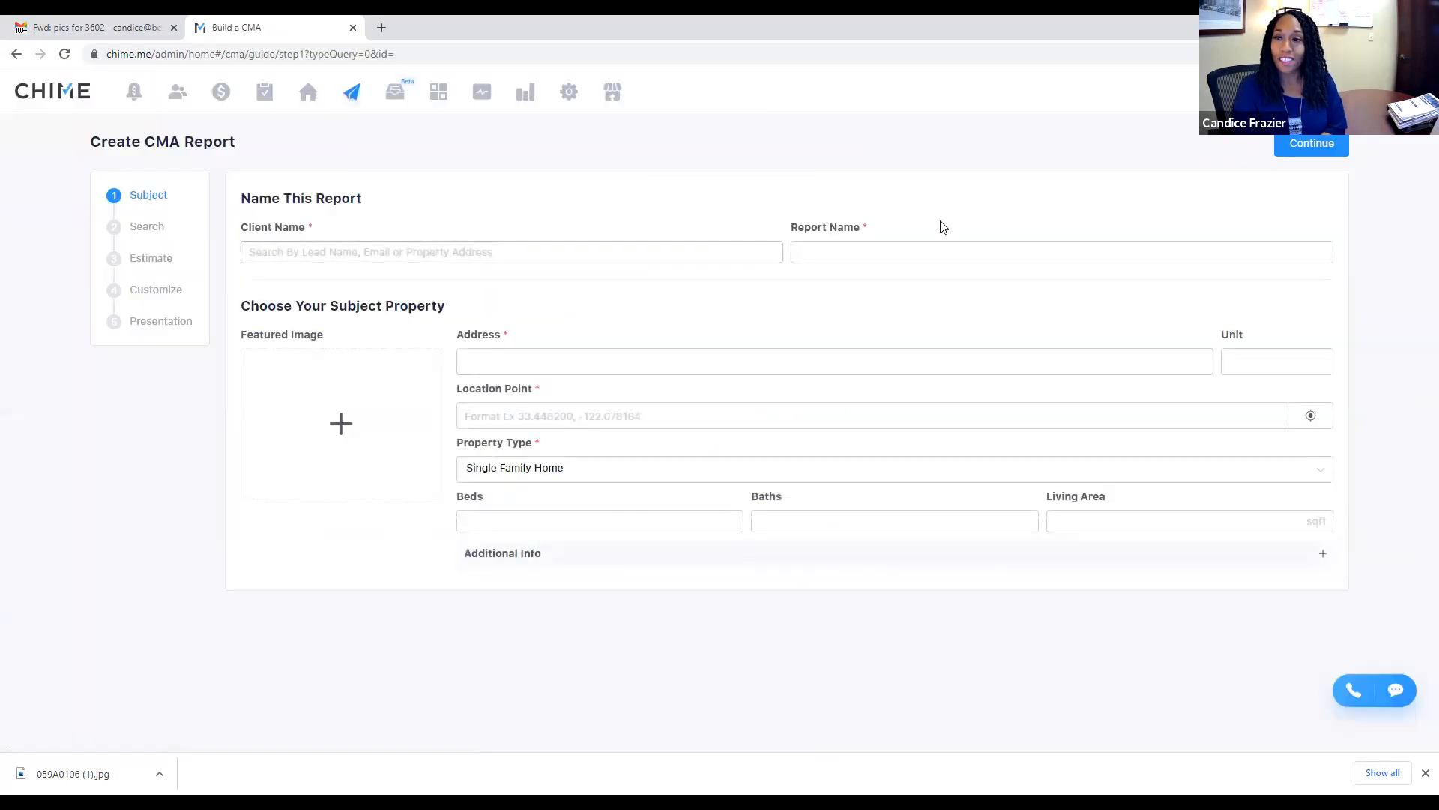
pyautogui.click(325, 255)
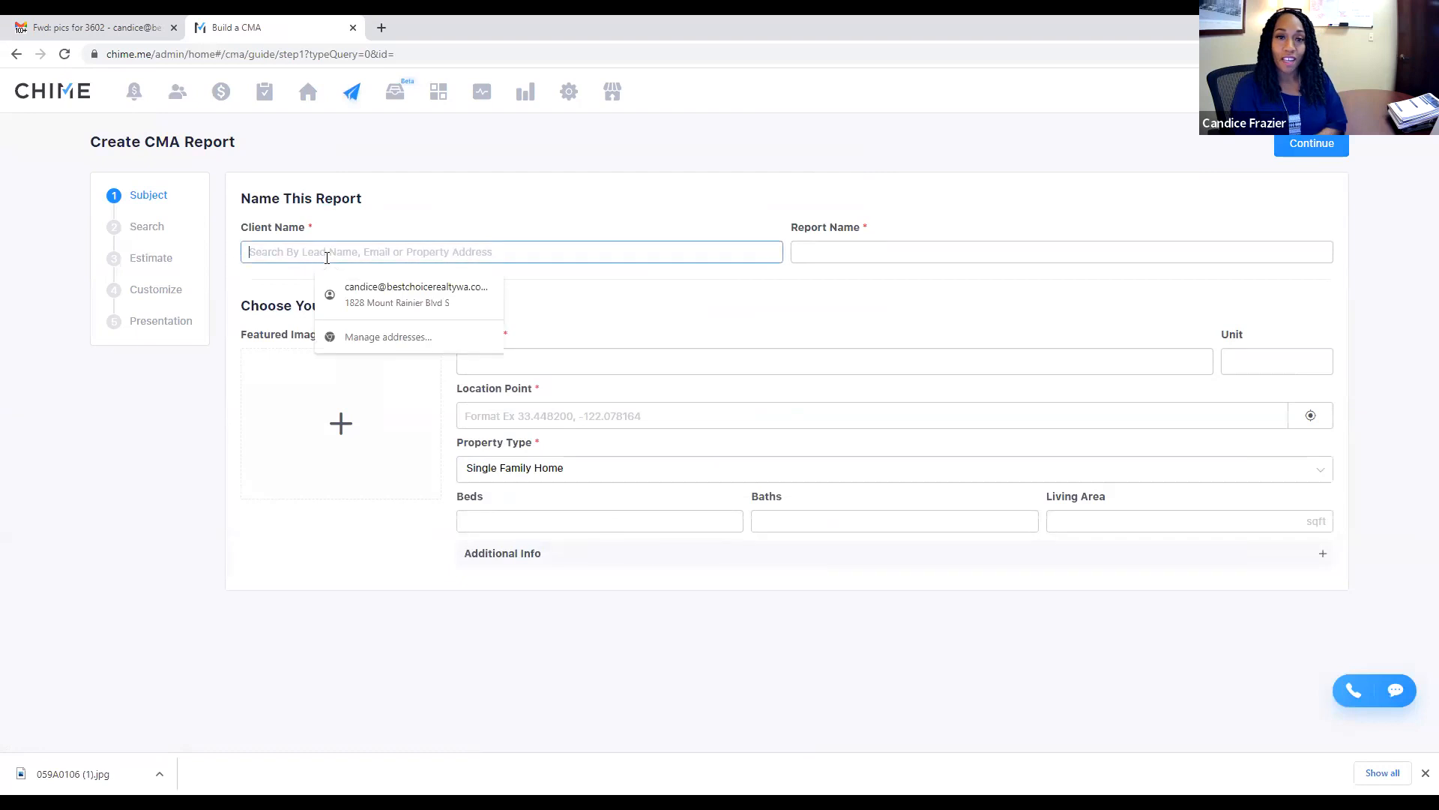
pyautogui.write('Seller ')
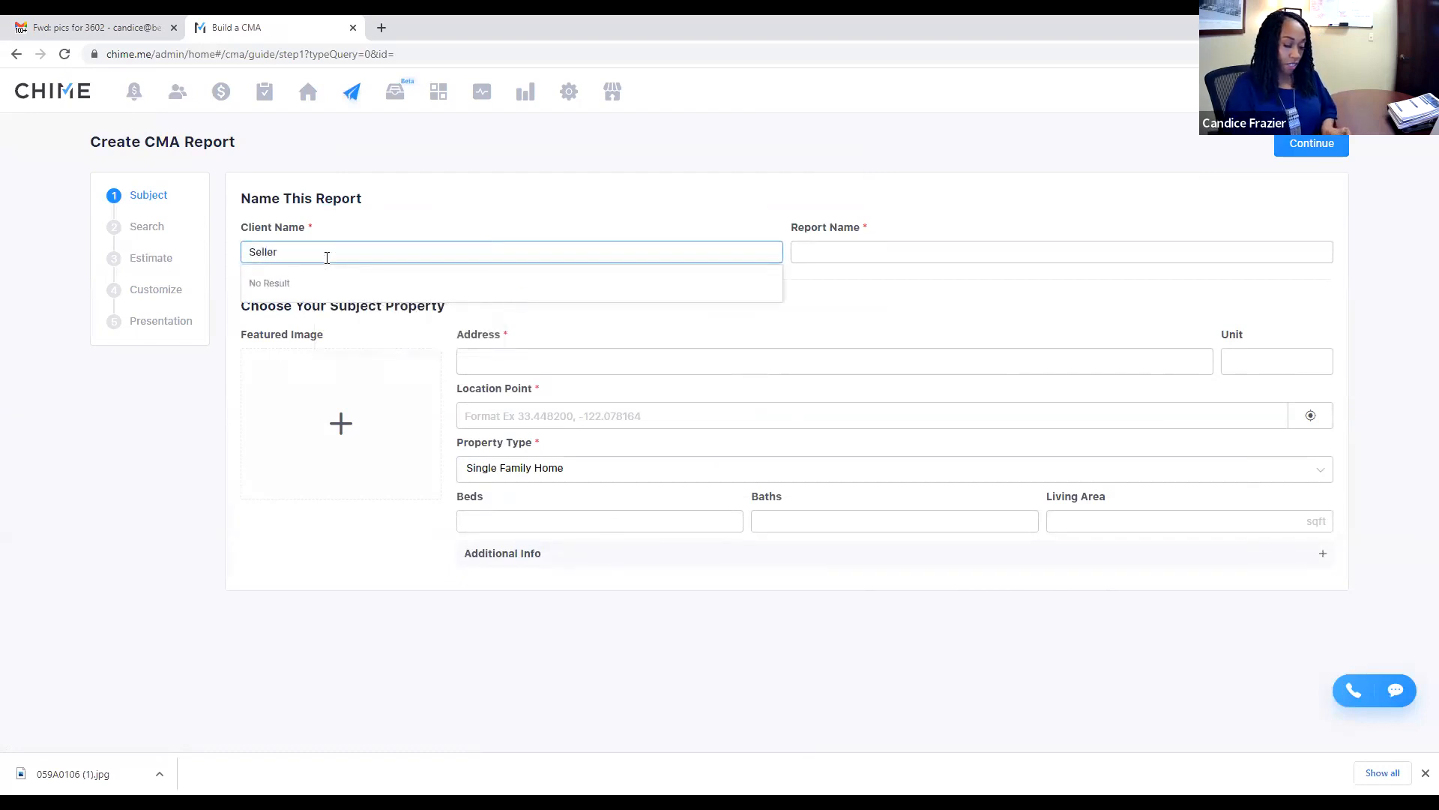
pyautogui.write('Lead')
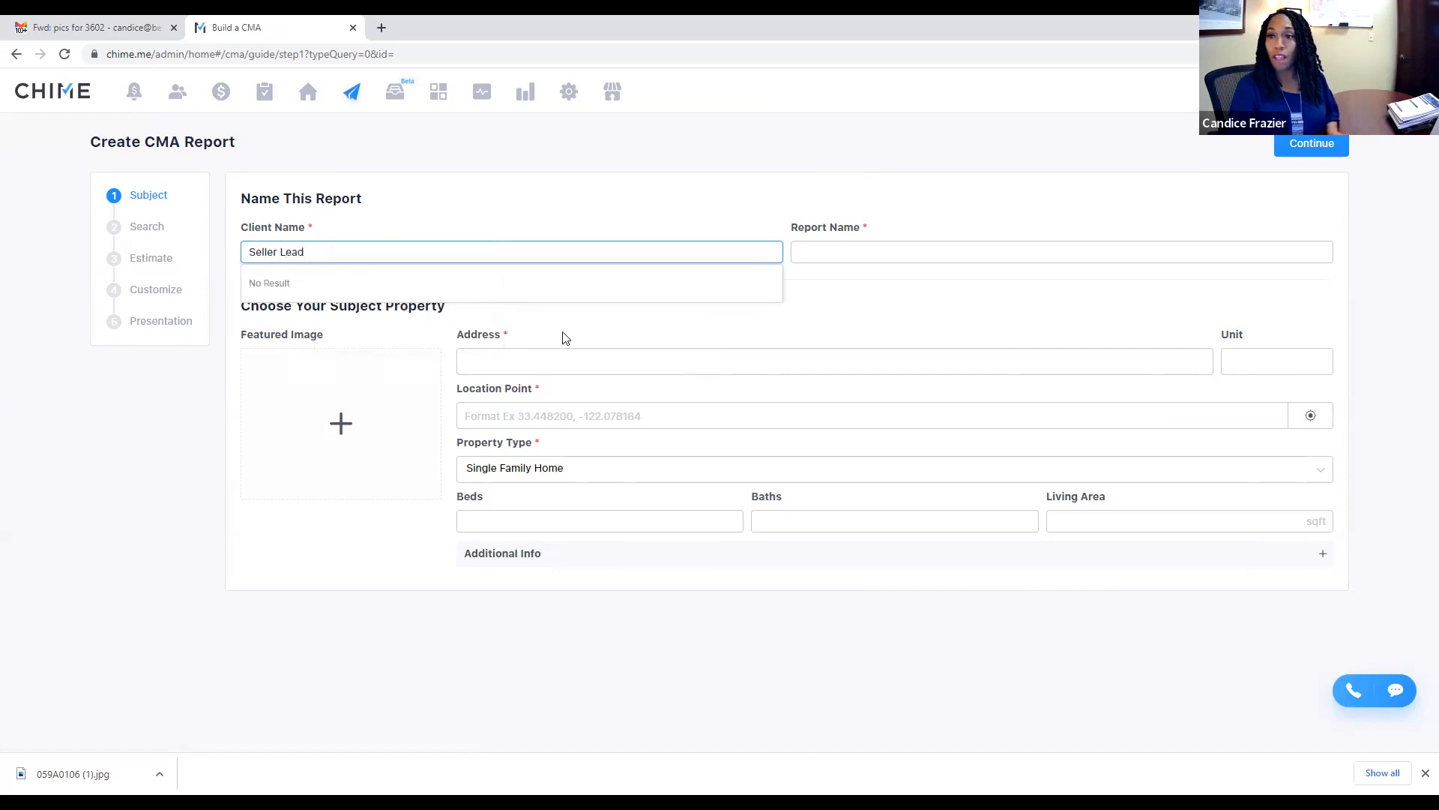
pyautogui.click(825, 256)
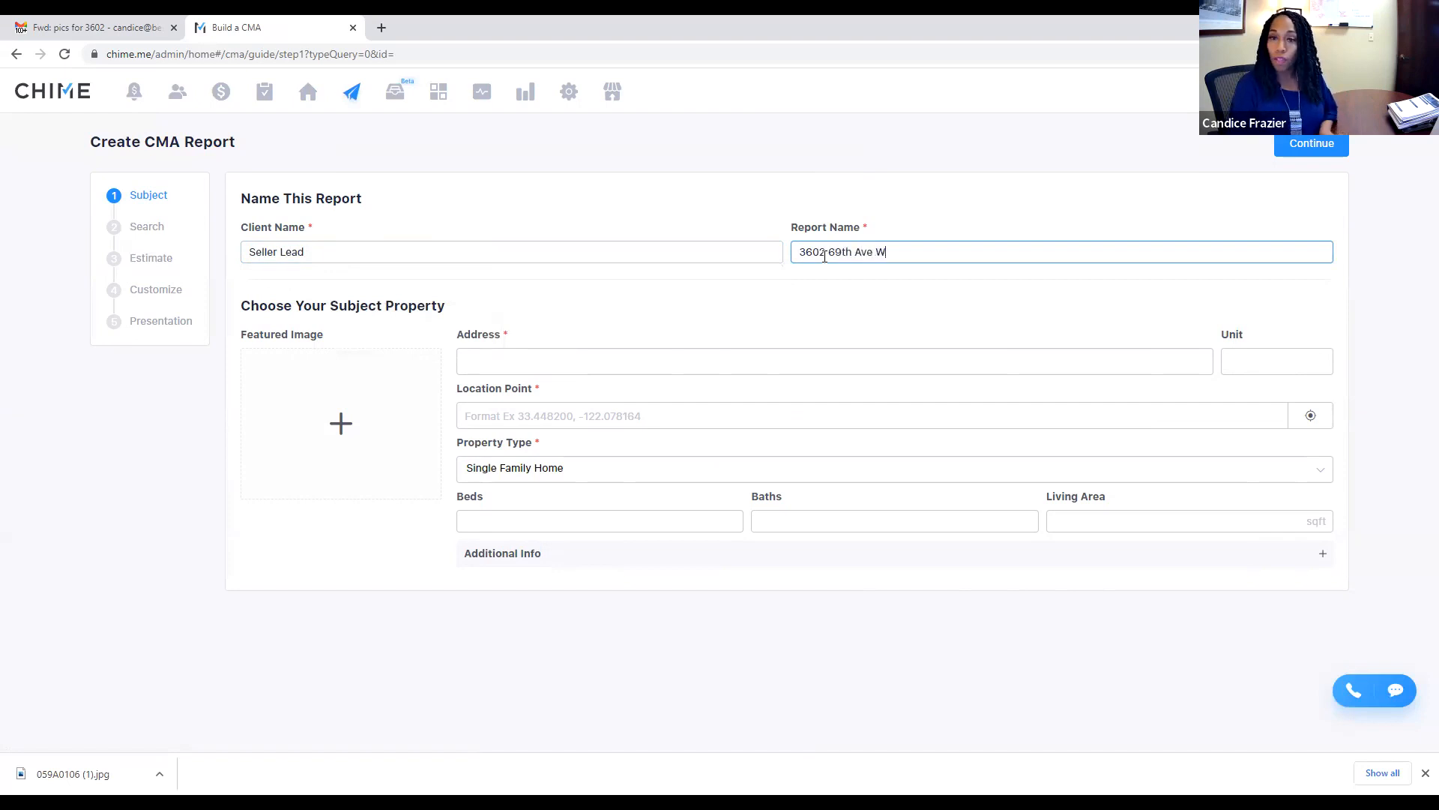
pyautogui.click(588, 372)
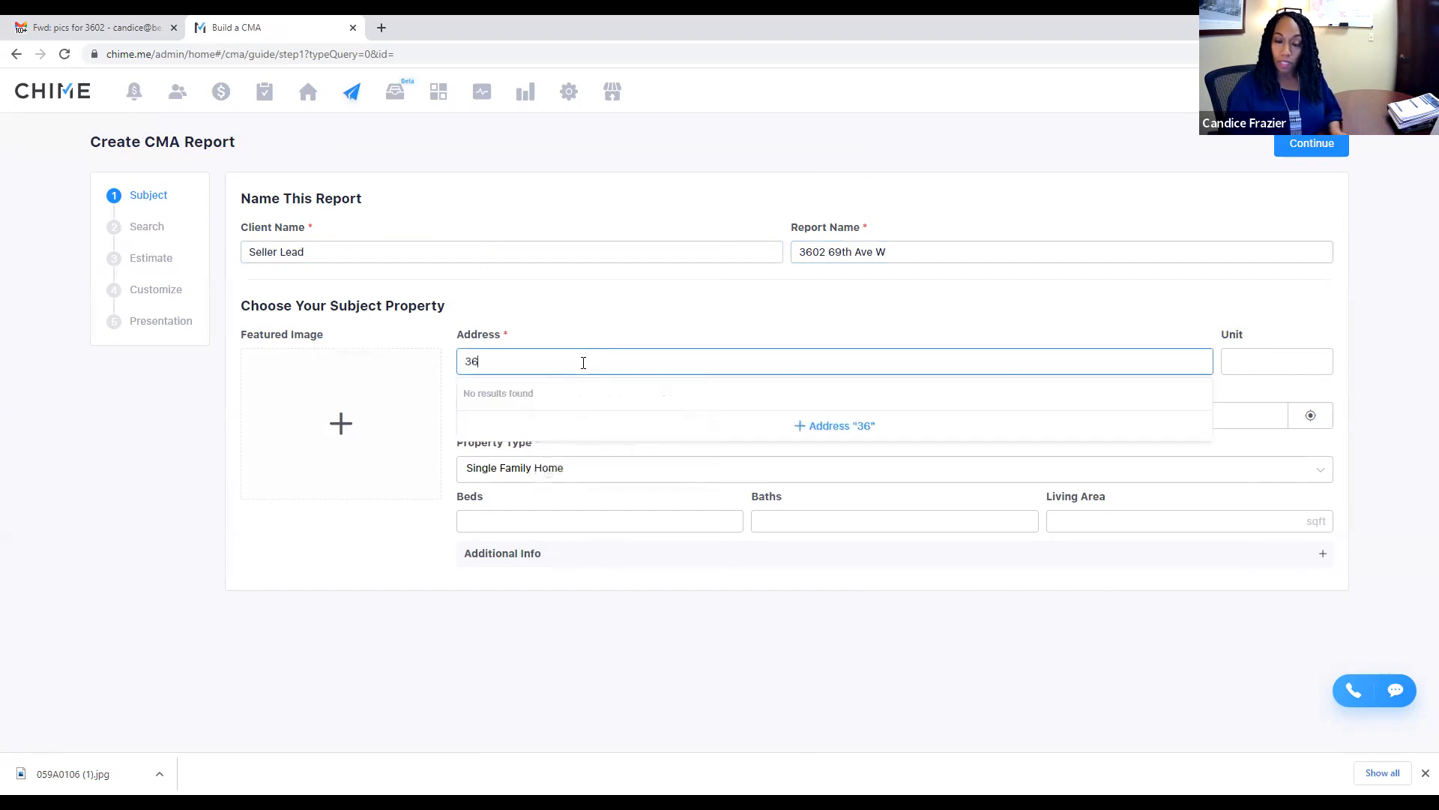
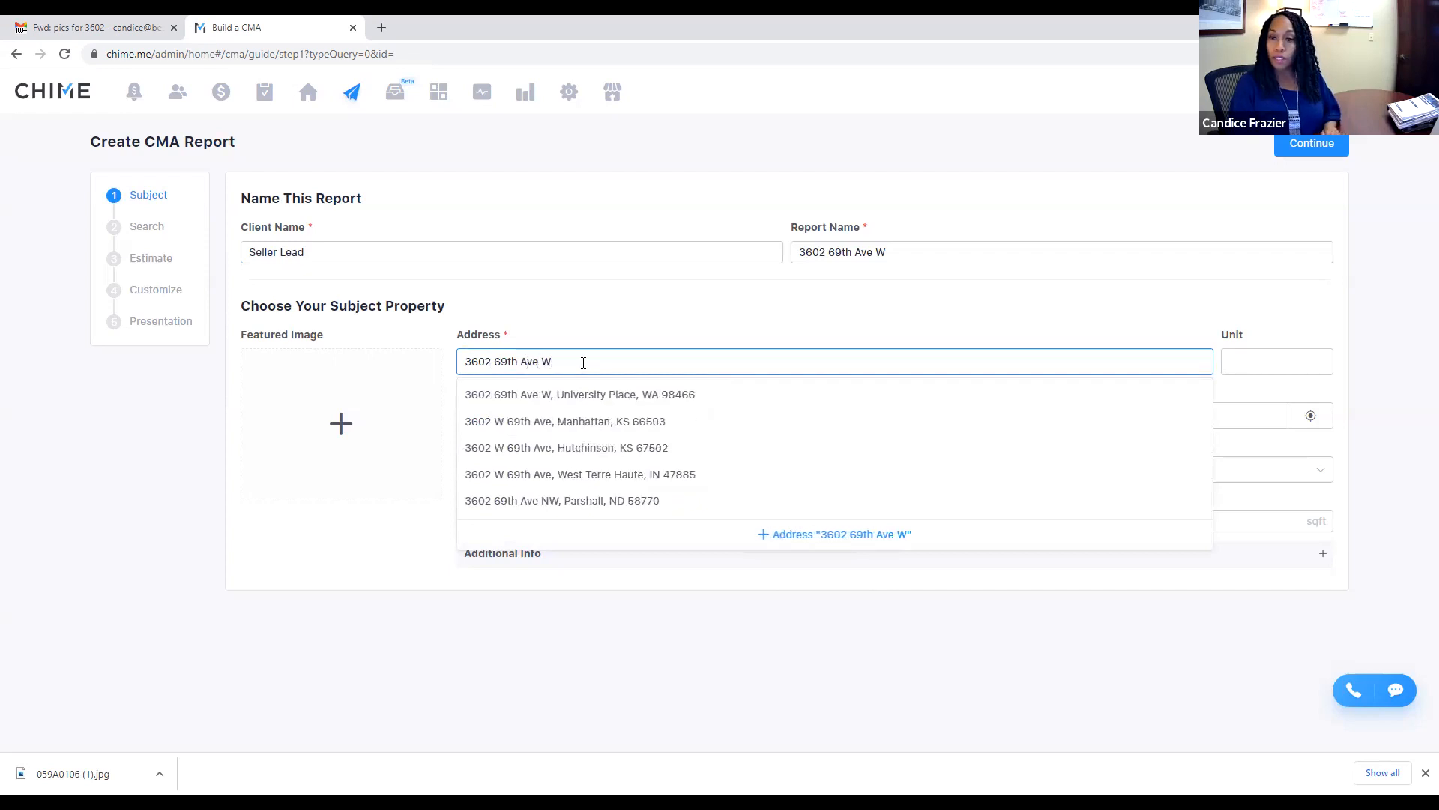
pyautogui.click(675, 395)
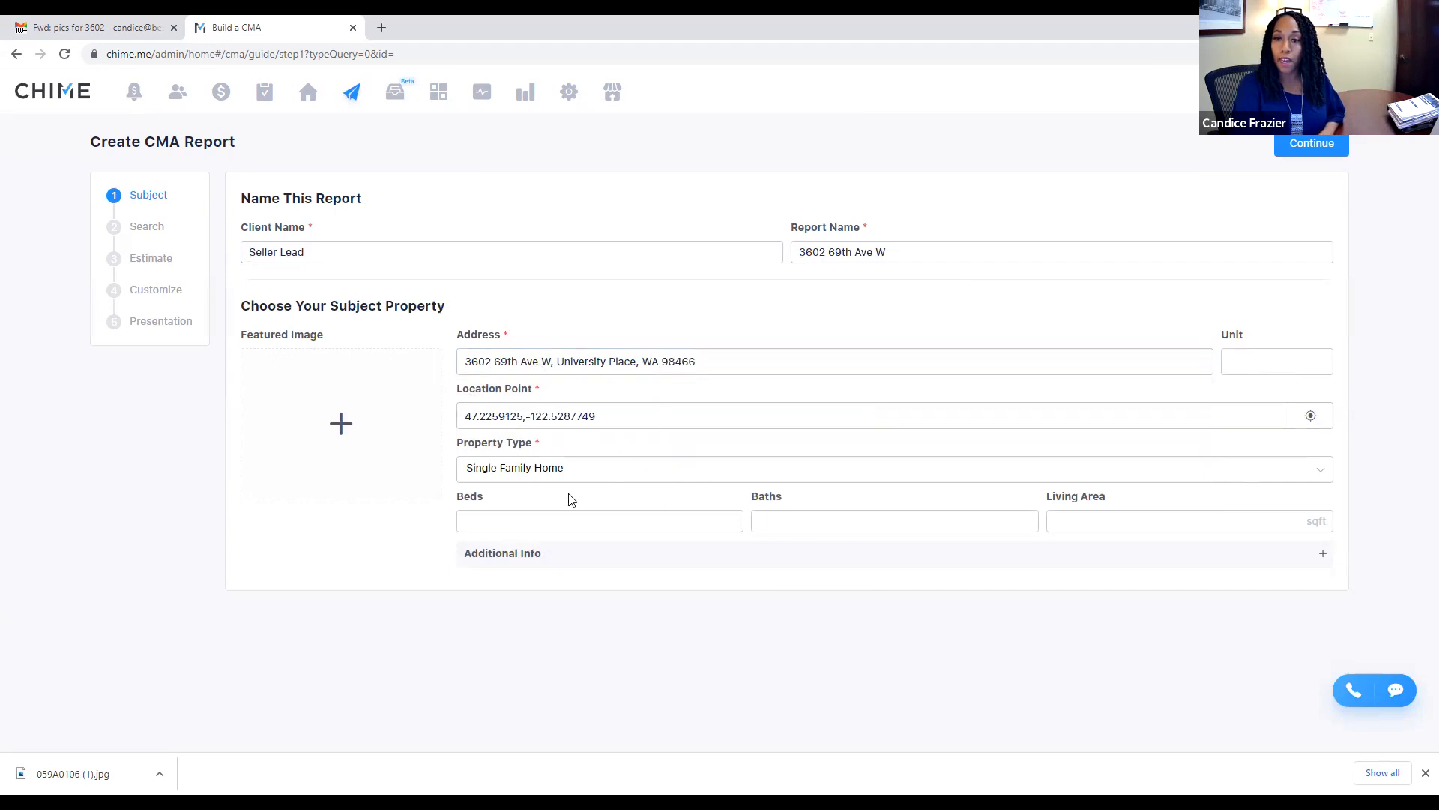
# Step: Set the subject to 4 beds, 1.8 baths and 2,318 sqft living area
pyautogui.click(534, 528)
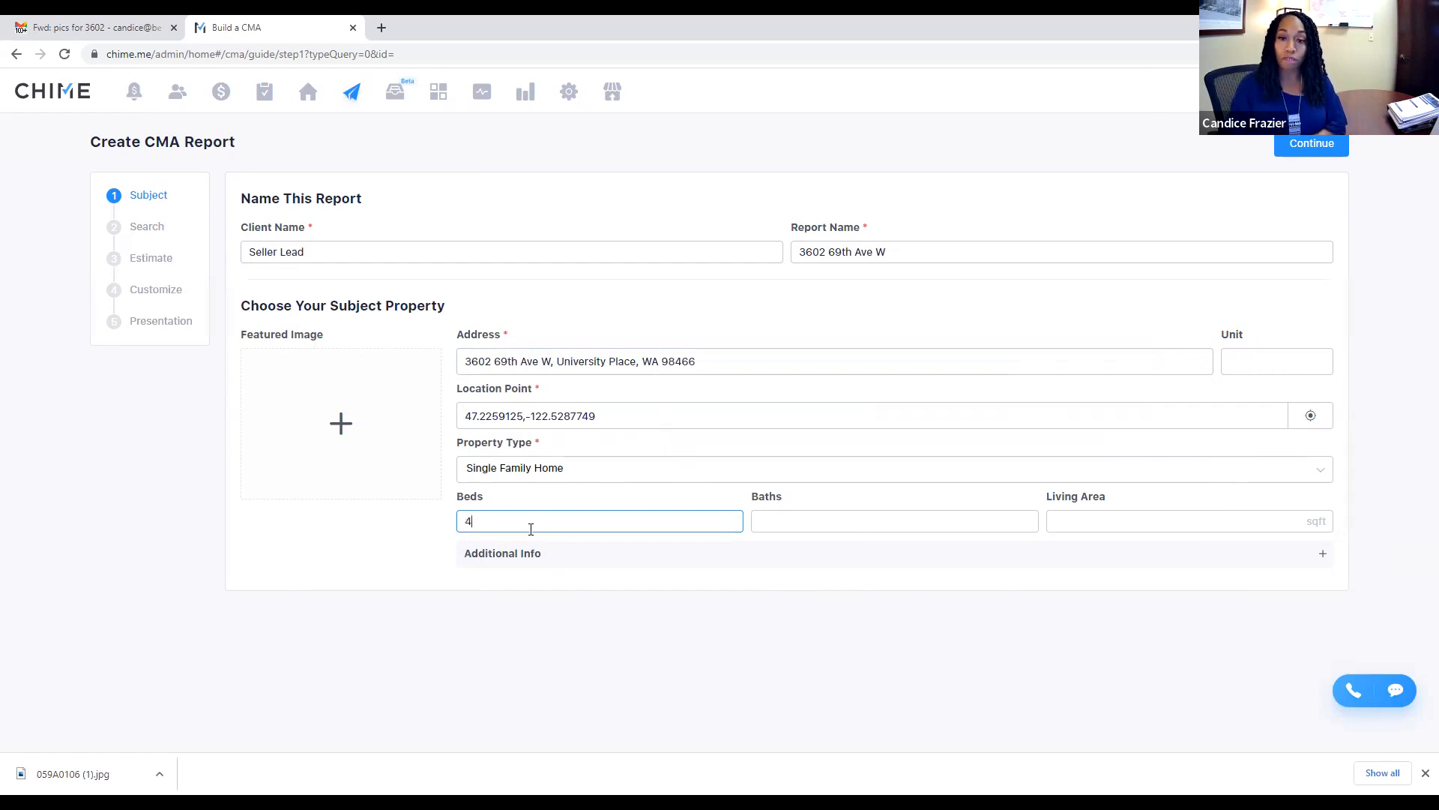
pyautogui.click(806, 529)
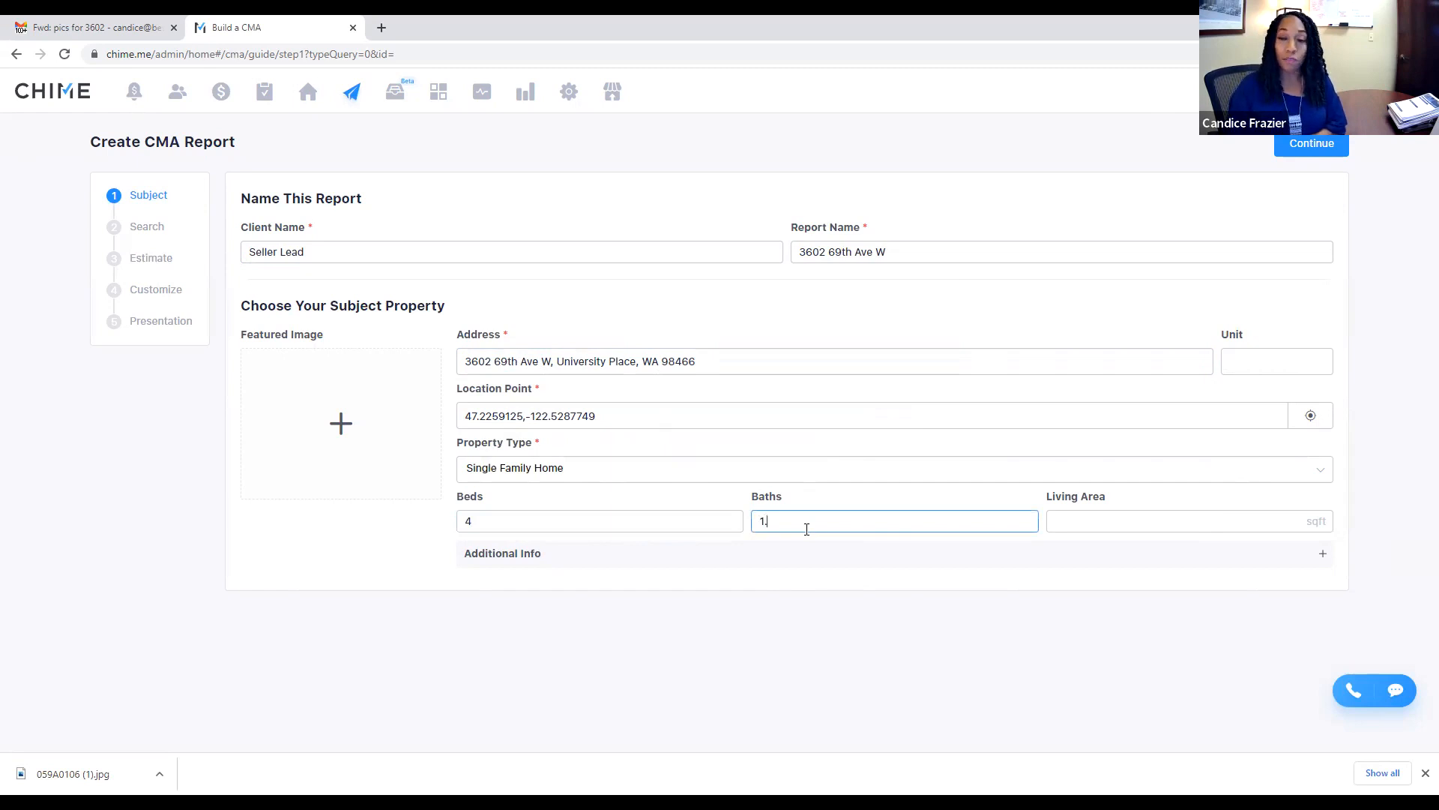
pyautogui.click(1106, 519)
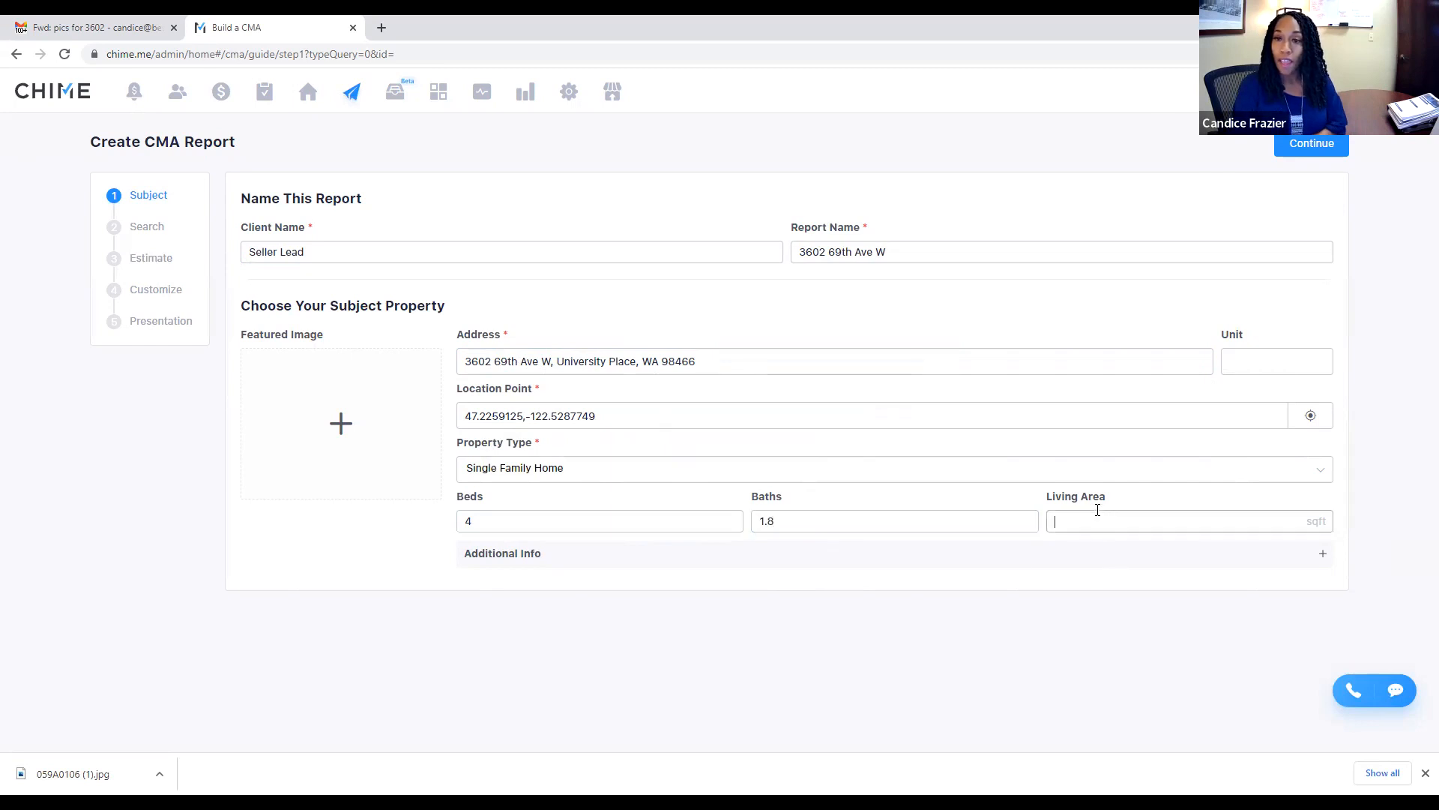
pyautogui.write('2,318')
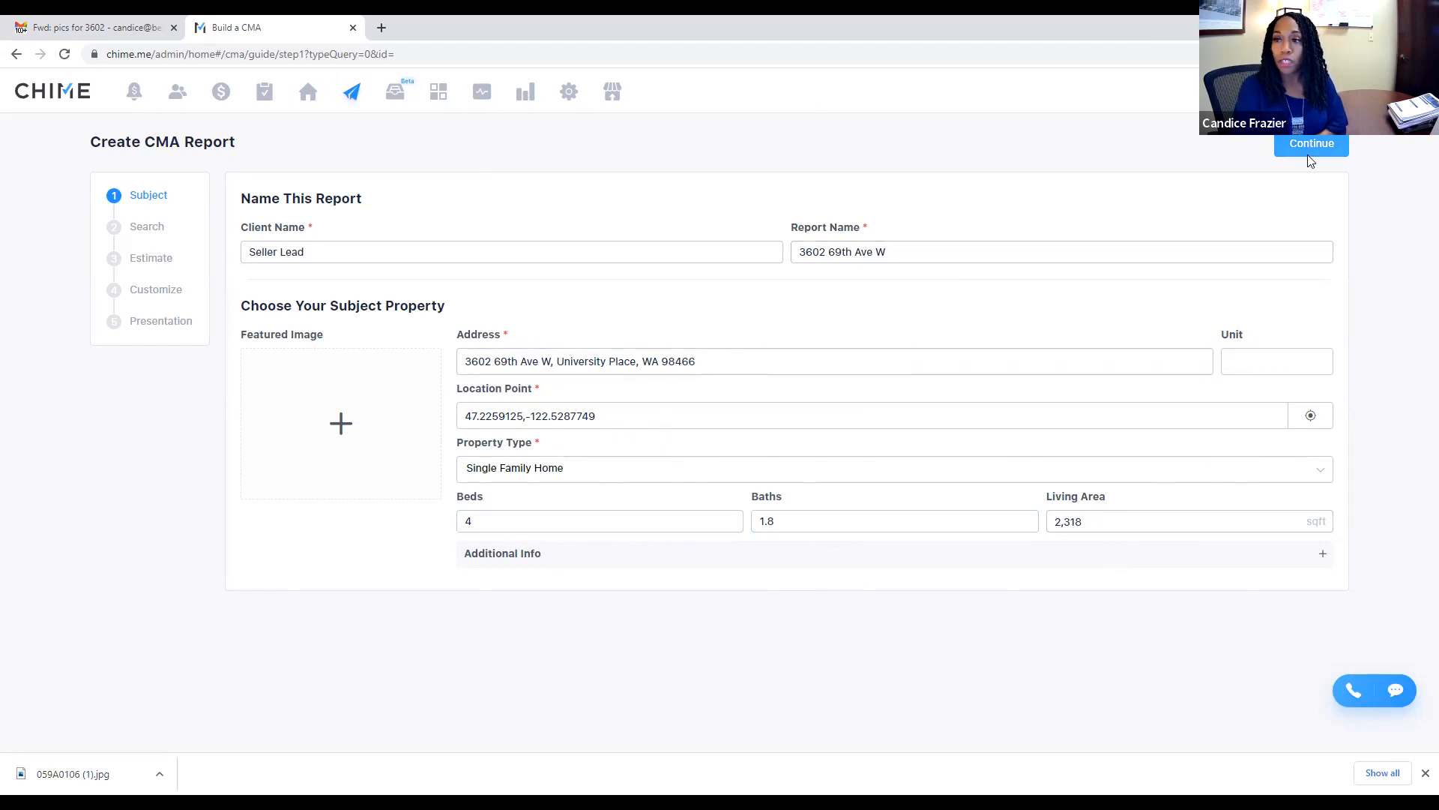
# Step: Add a 9,600 sqft lot, 2 Story style, 1962 year built and 5,969 annual taxes
pyautogui.click(1321, 556)
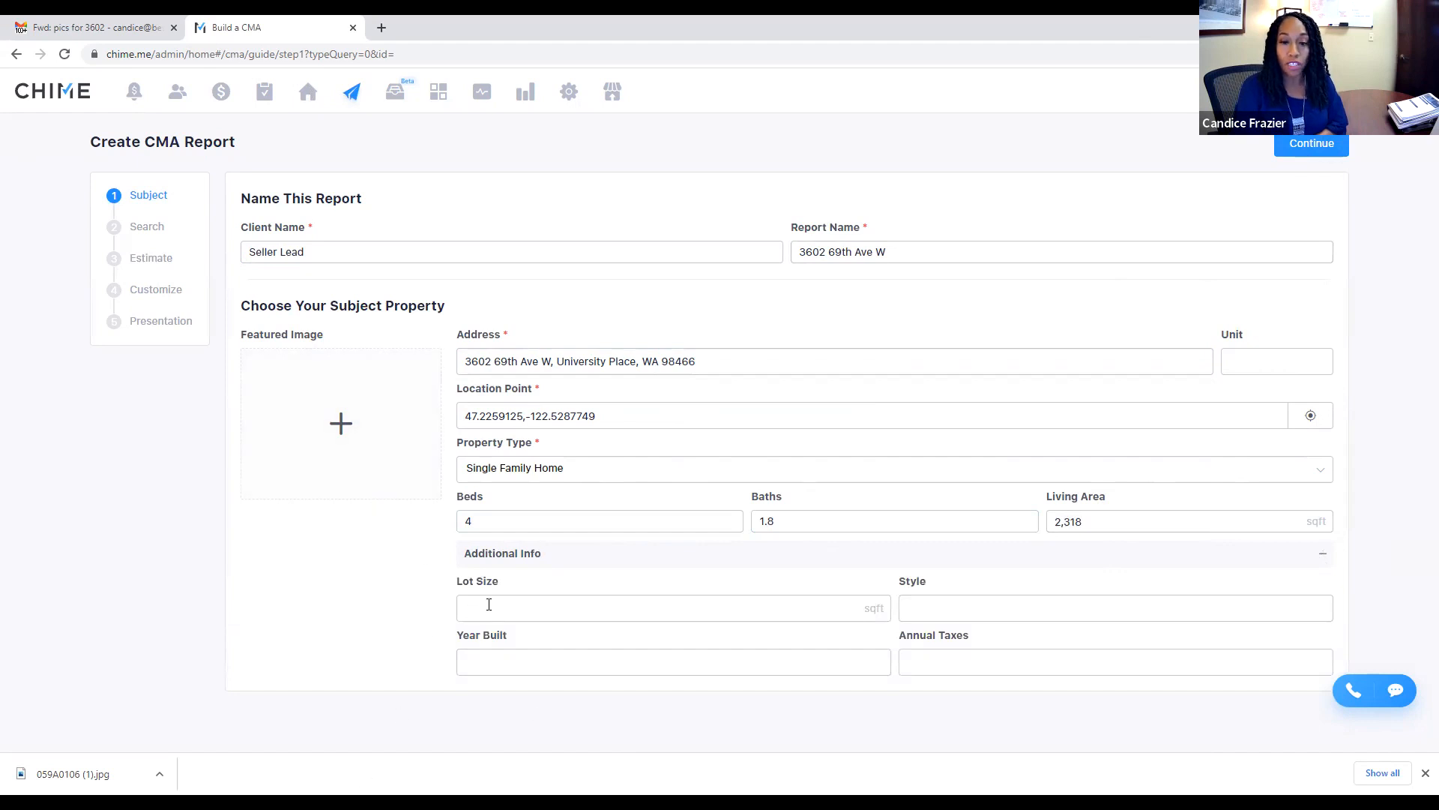
pyautogui.click(546, 617)
pyautogui.write('9,600')
pyautogui.click(958, 607)
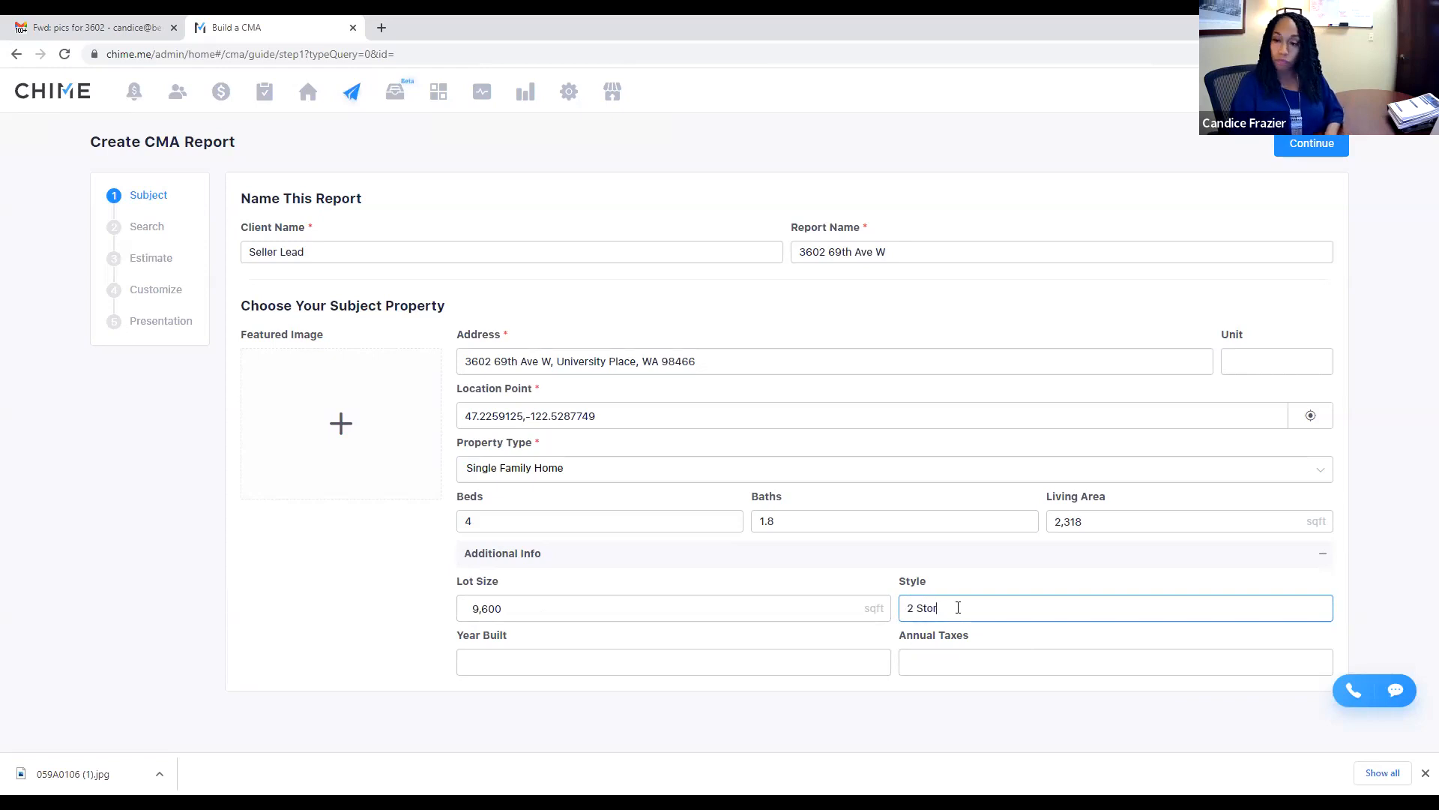
pyautogui.click(625, 663)
pyautogui.write('1962')
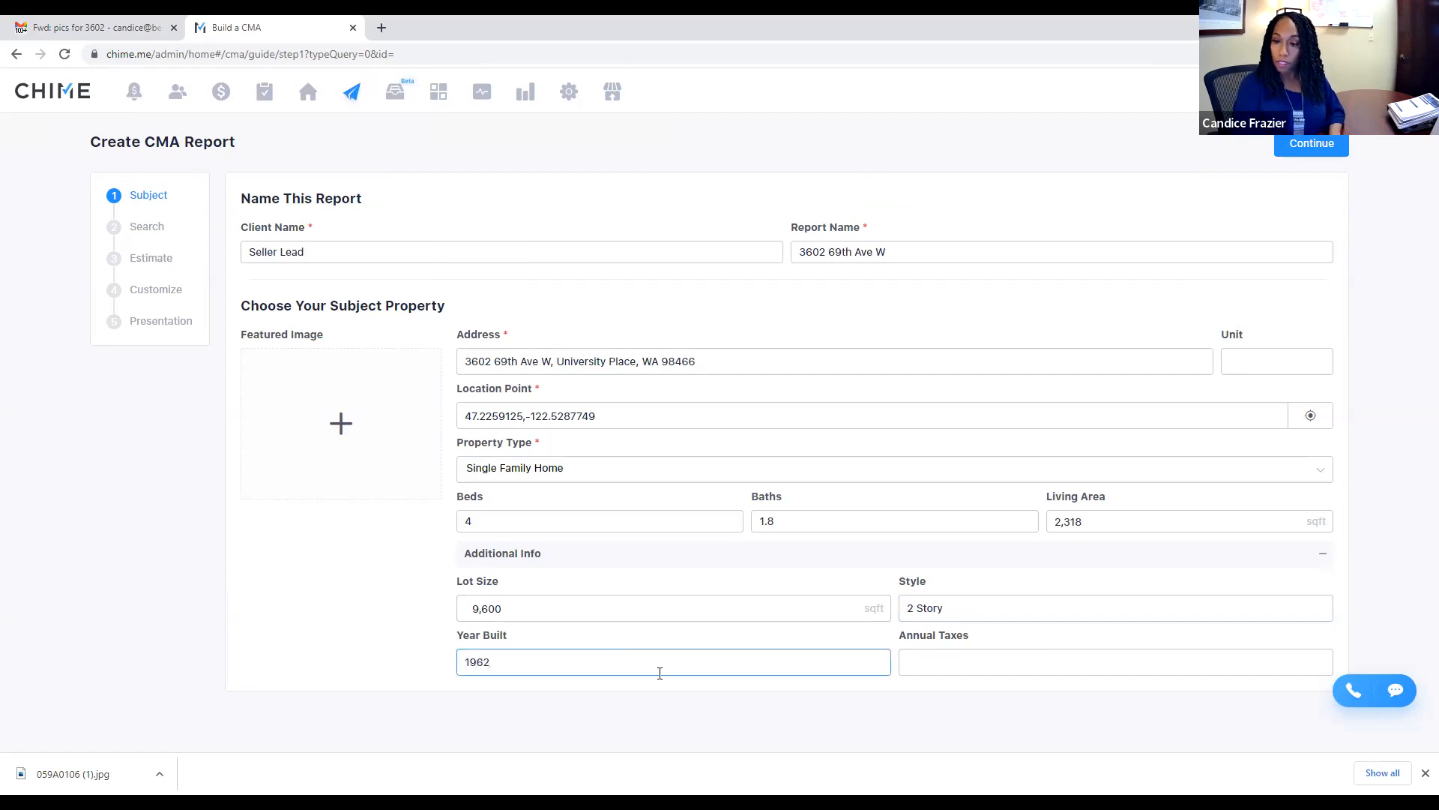
pyautogui.click(1005, 658)
pyautogui.write('5969')
pyautogui.click(1088, 731)
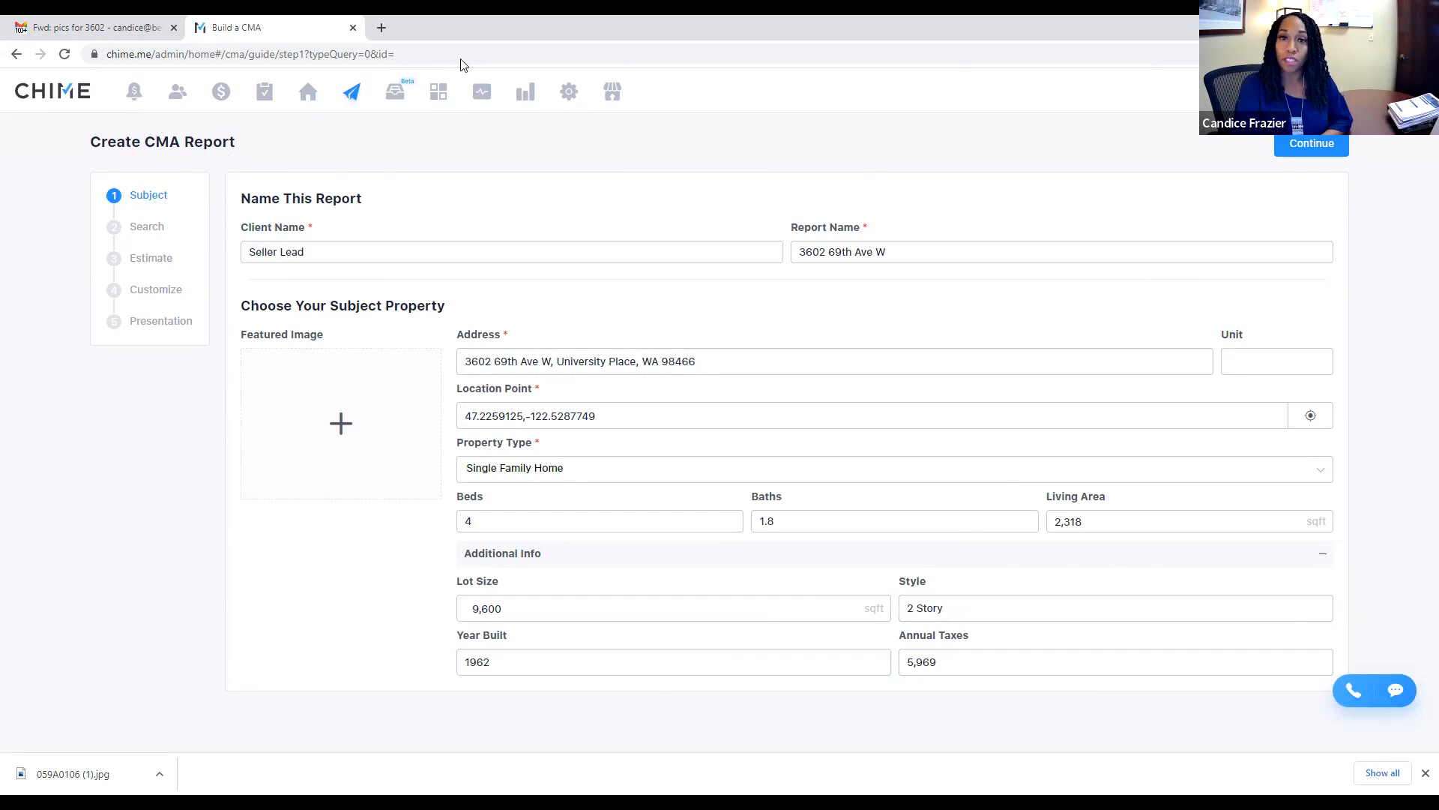
# Step: Use the house photo from Downloads as featured image and continue to the Search step
pyautogui.click(341, 429)
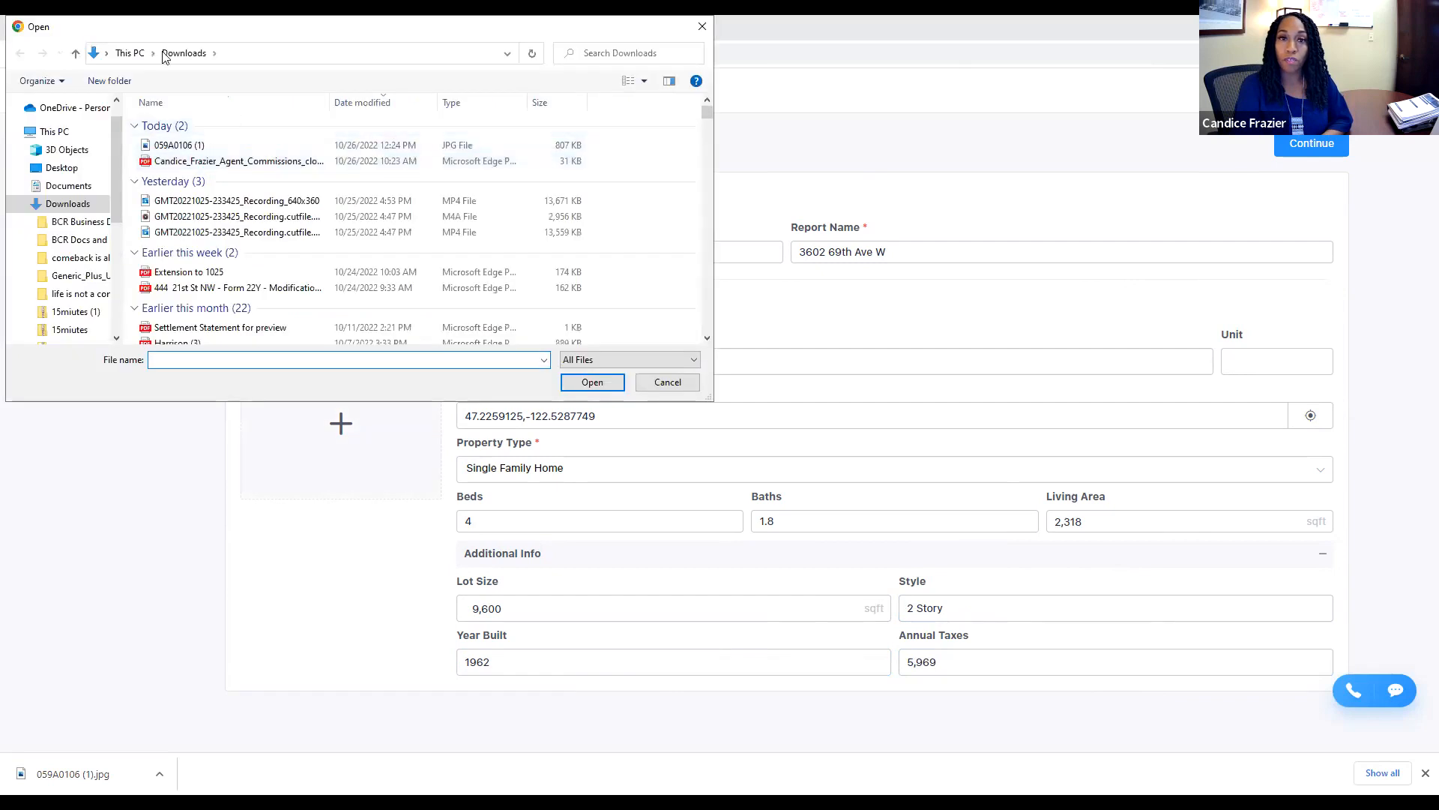
pyautogui.doubleClick(199, 145)
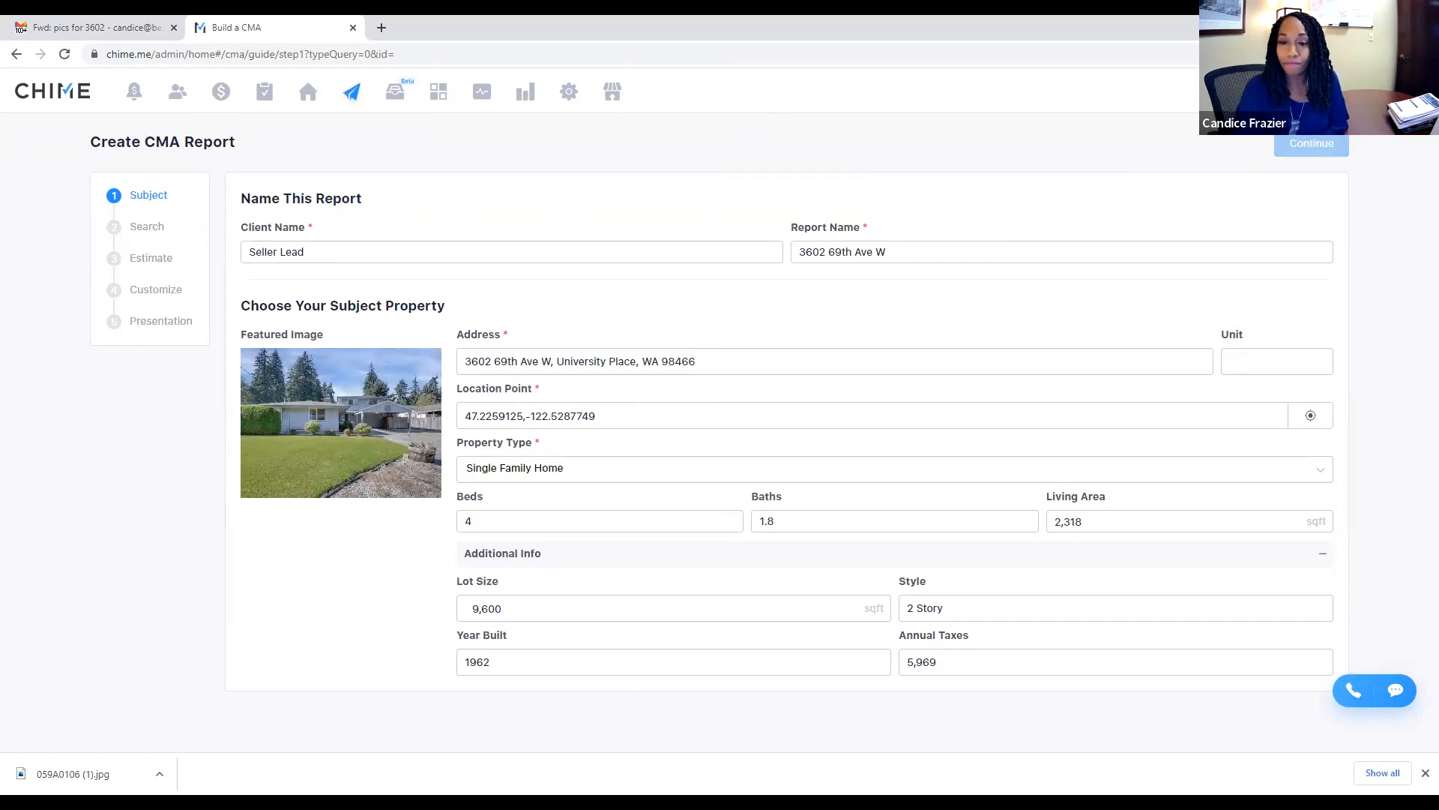
pyautogui.click(1312, 143)
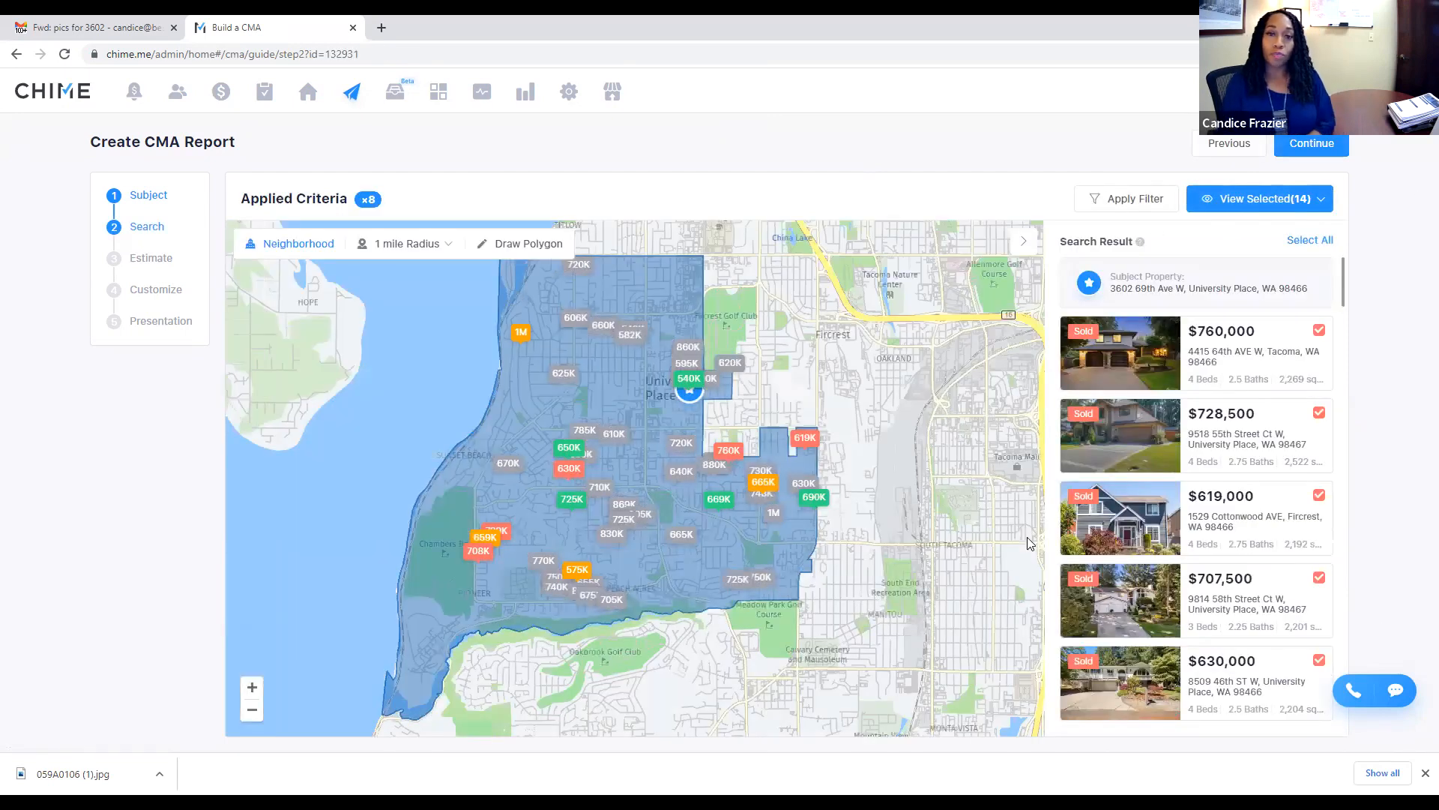
# Step: Keep the 1 mile search radius and bring up More Filters
pyautogui.click(413, 243)
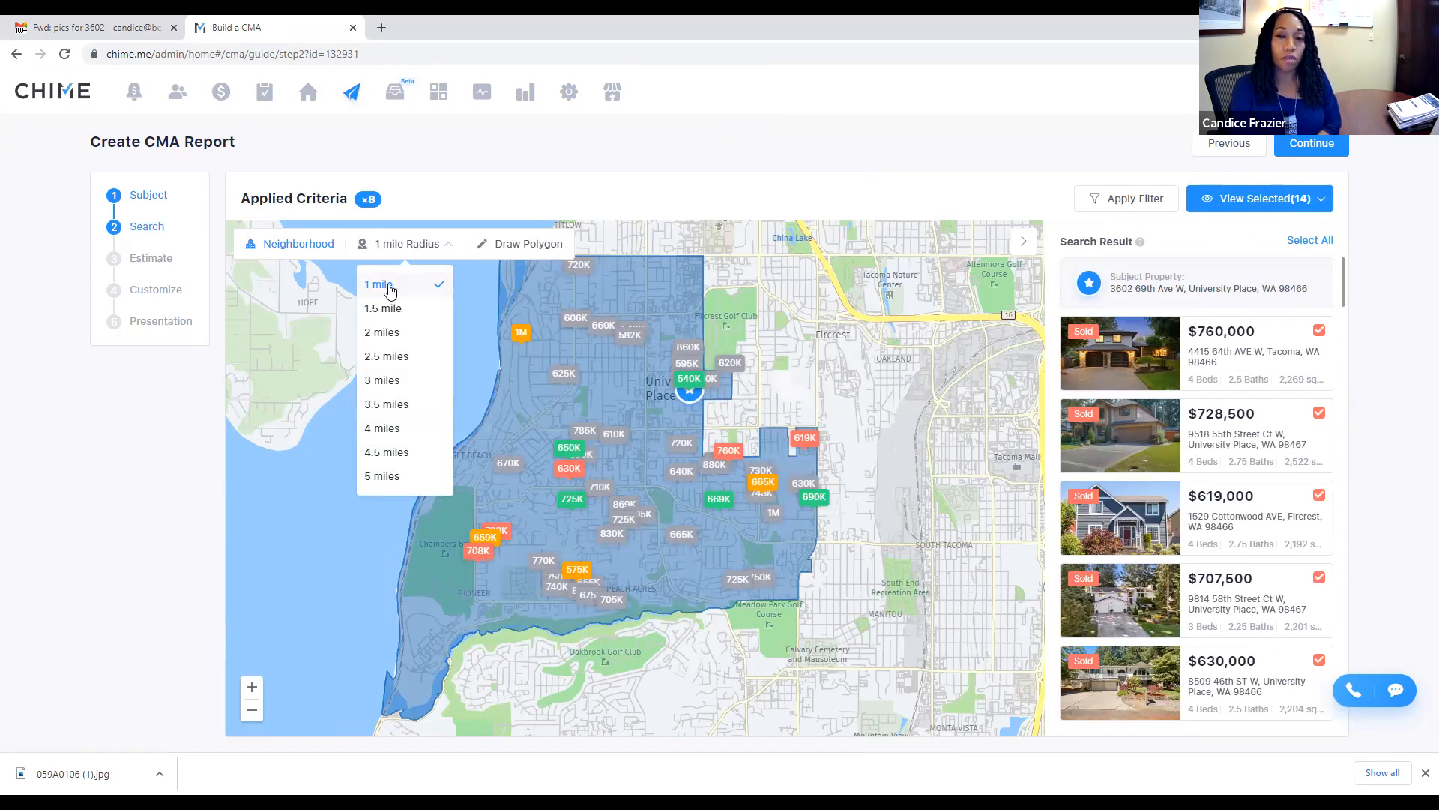
pyautogui.click(484, 187)
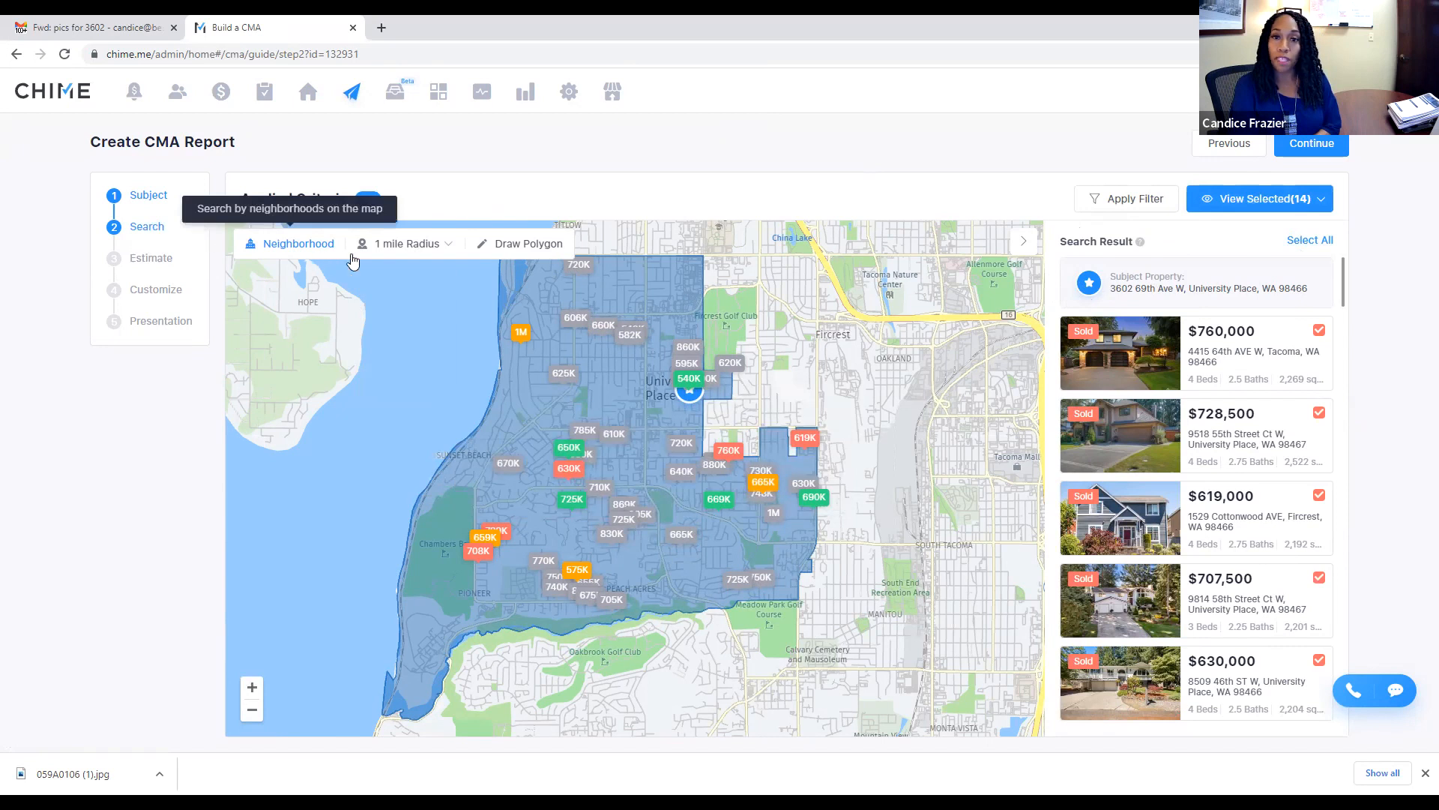
pyautogui.click(1135, 201)
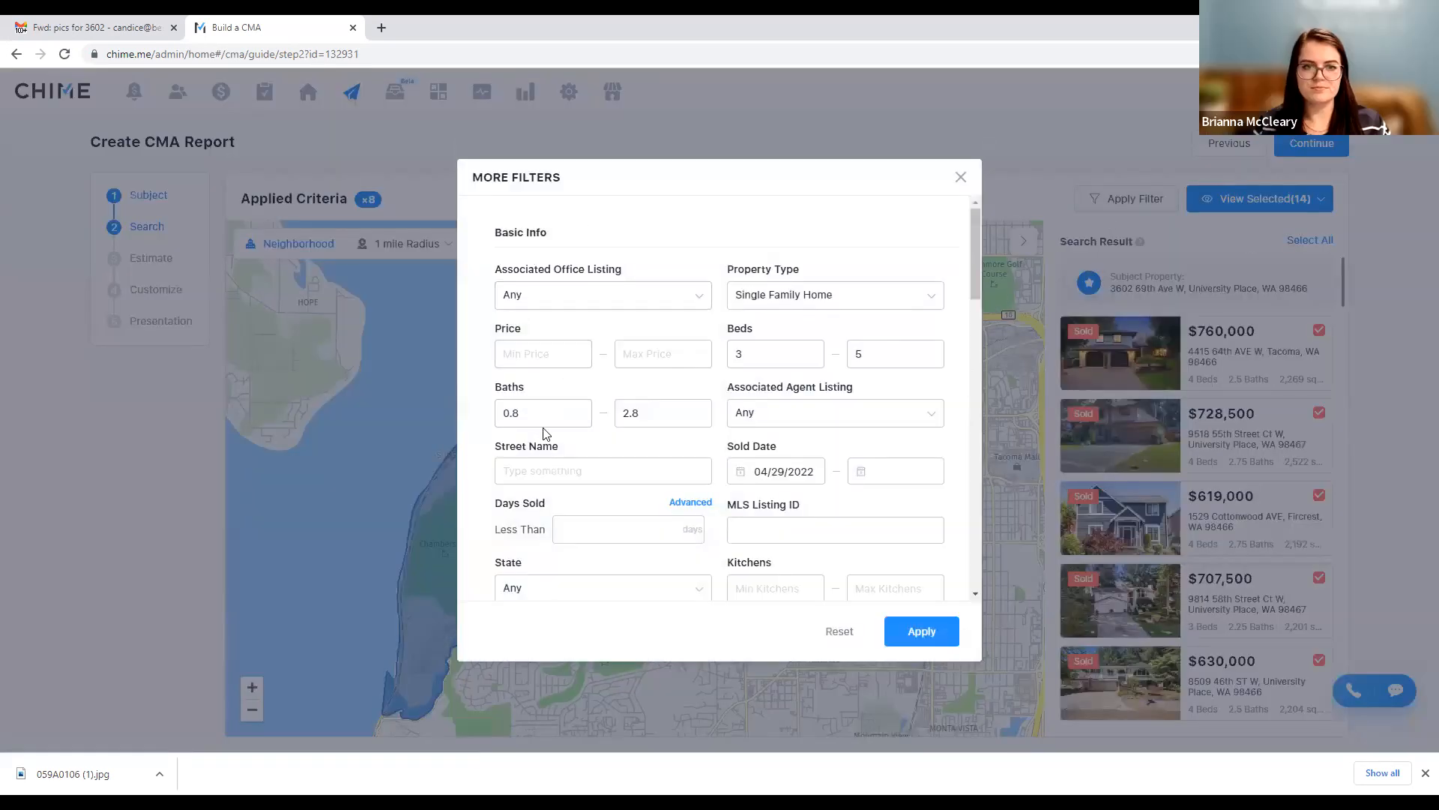
# Step: Edit the maximum baths value and raise the minimum beds to 4
pyautogui.moveTo(642, 412); pyautogui.dragTo(630, 413)
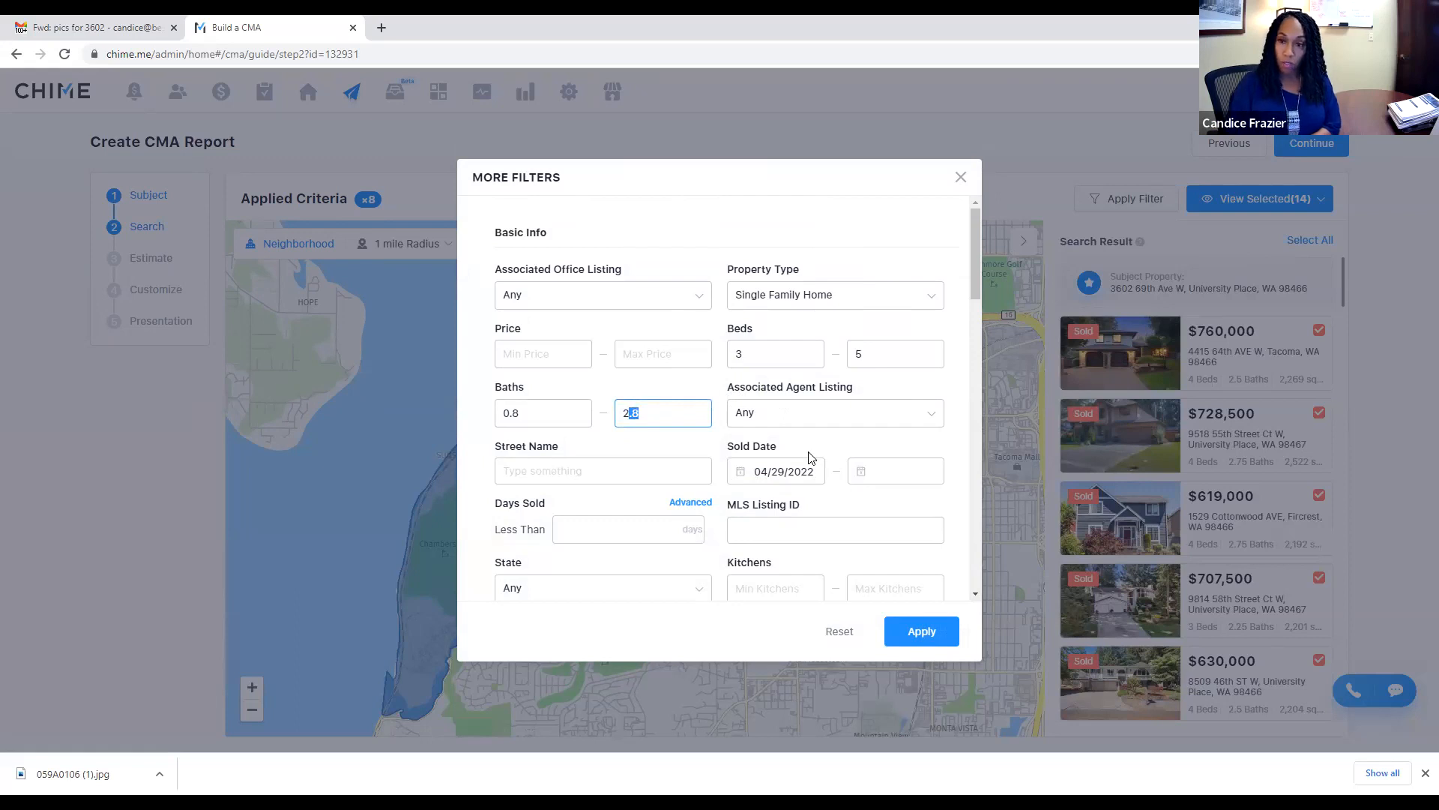
pyautogui.write('0')
pyautogui.press('BackSpace')
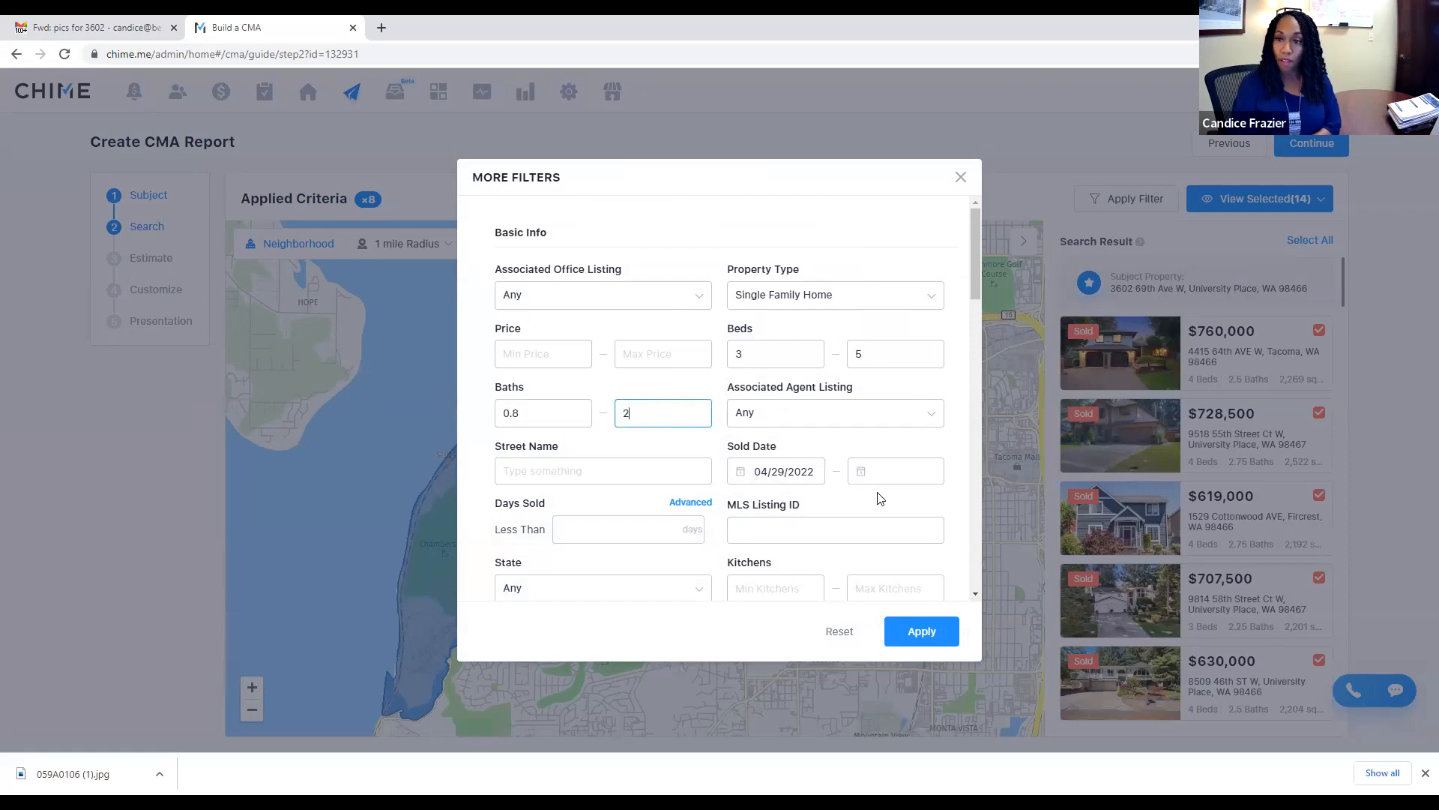
pyautogui.moveTo(795, 354); pyautogui.dragTo(710, 356)
pyautogui.write('4')
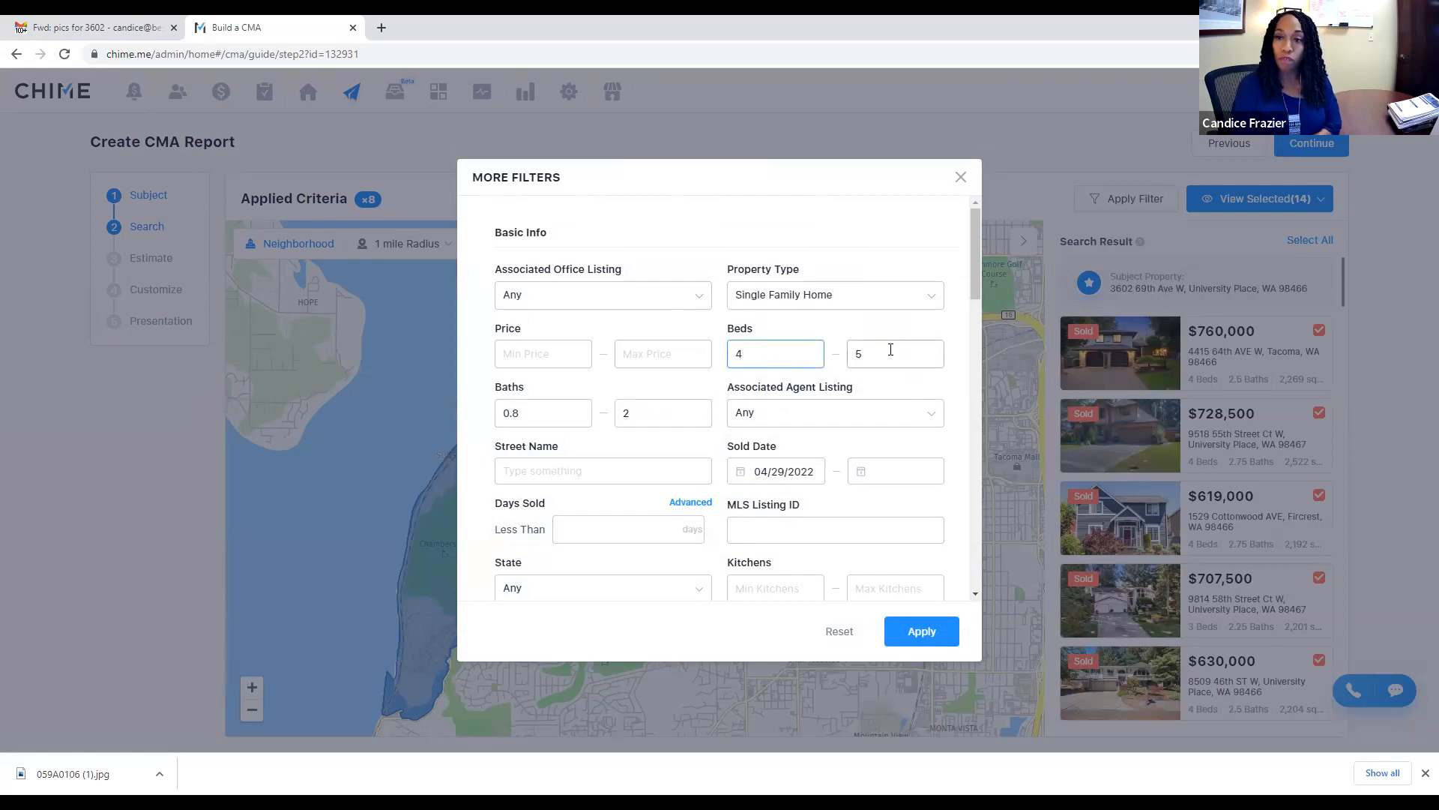
# Step: Set the sold-date start to July 15, 2022
pyautogui.click(746, 472)
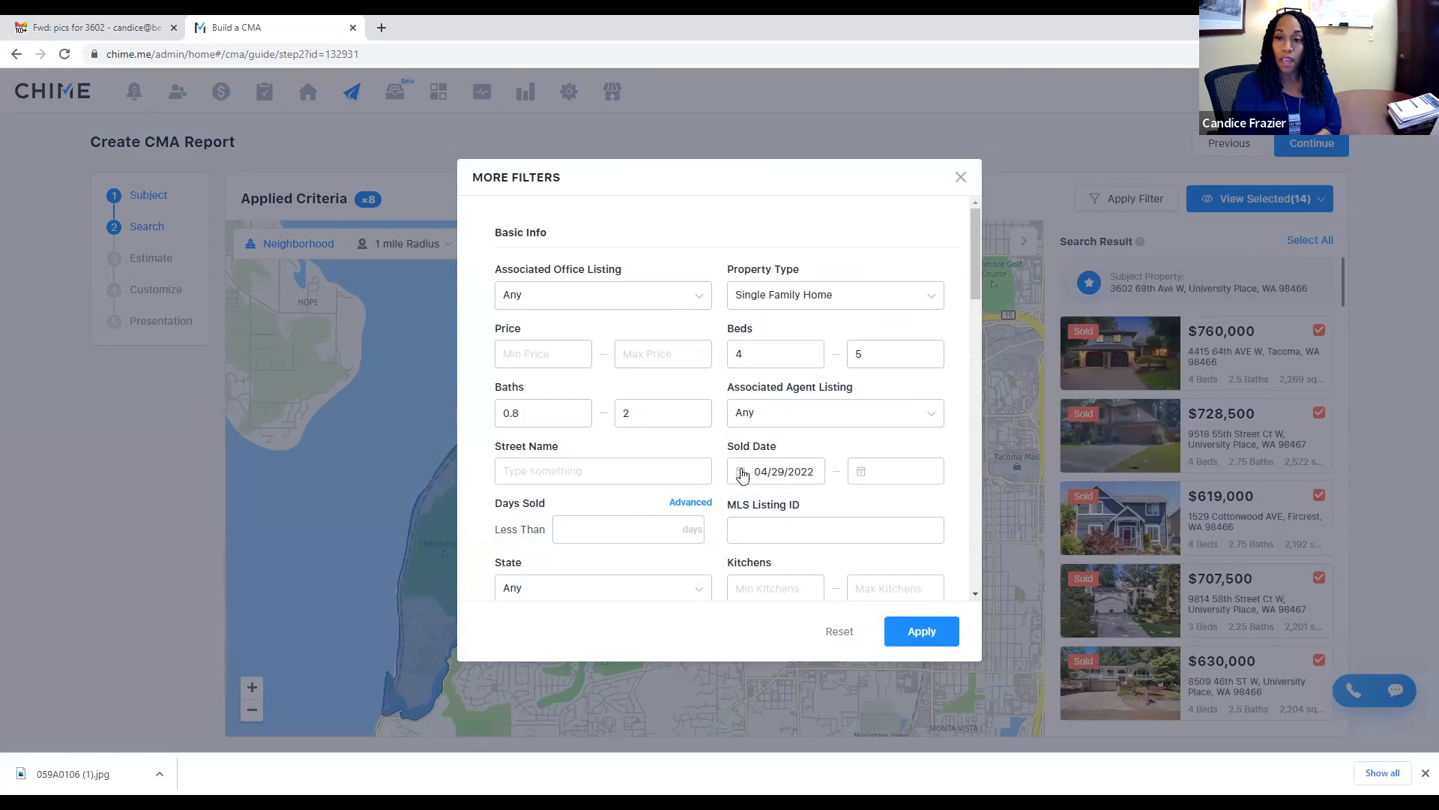
pyautogui.click(796, 507)
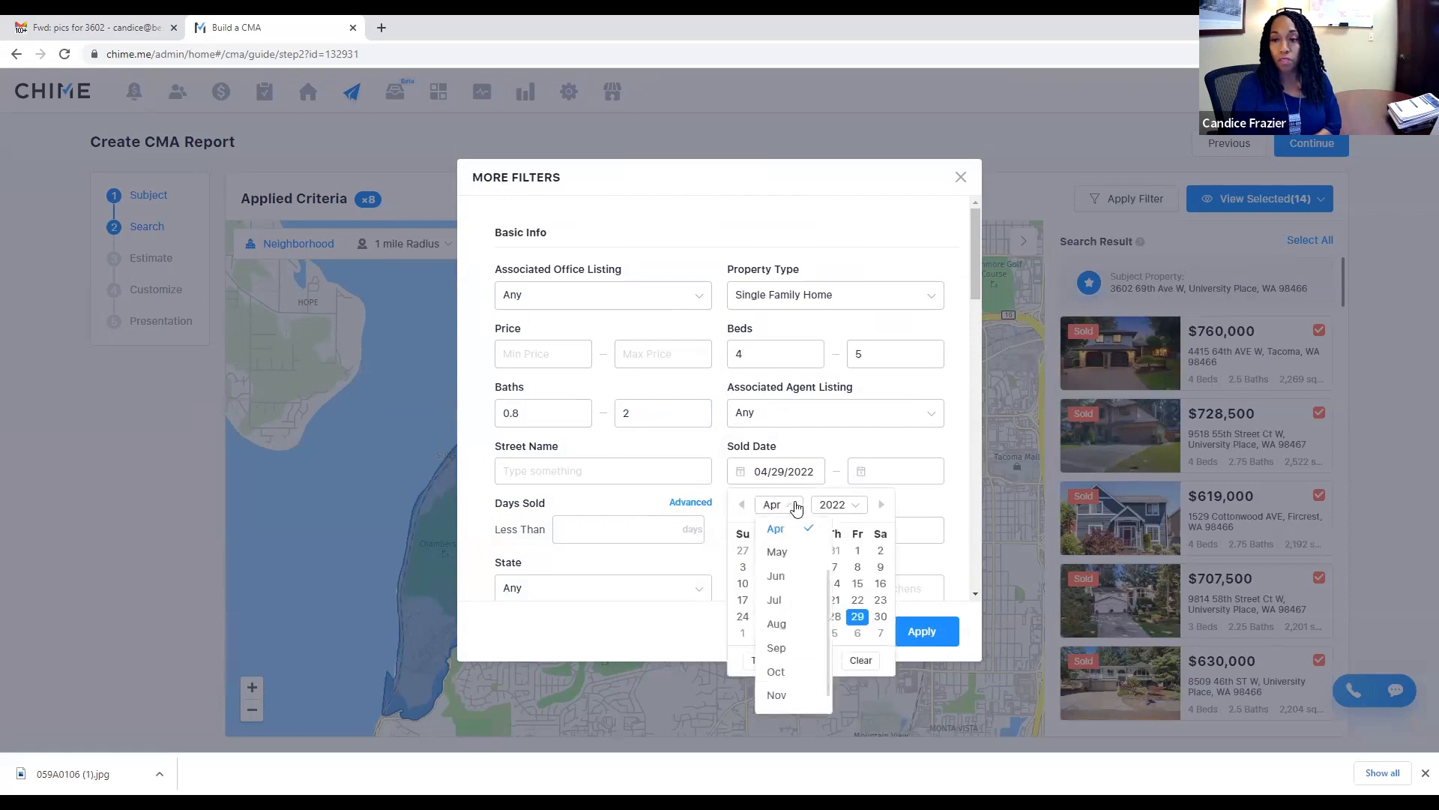
pyautogui.click(785, 602)
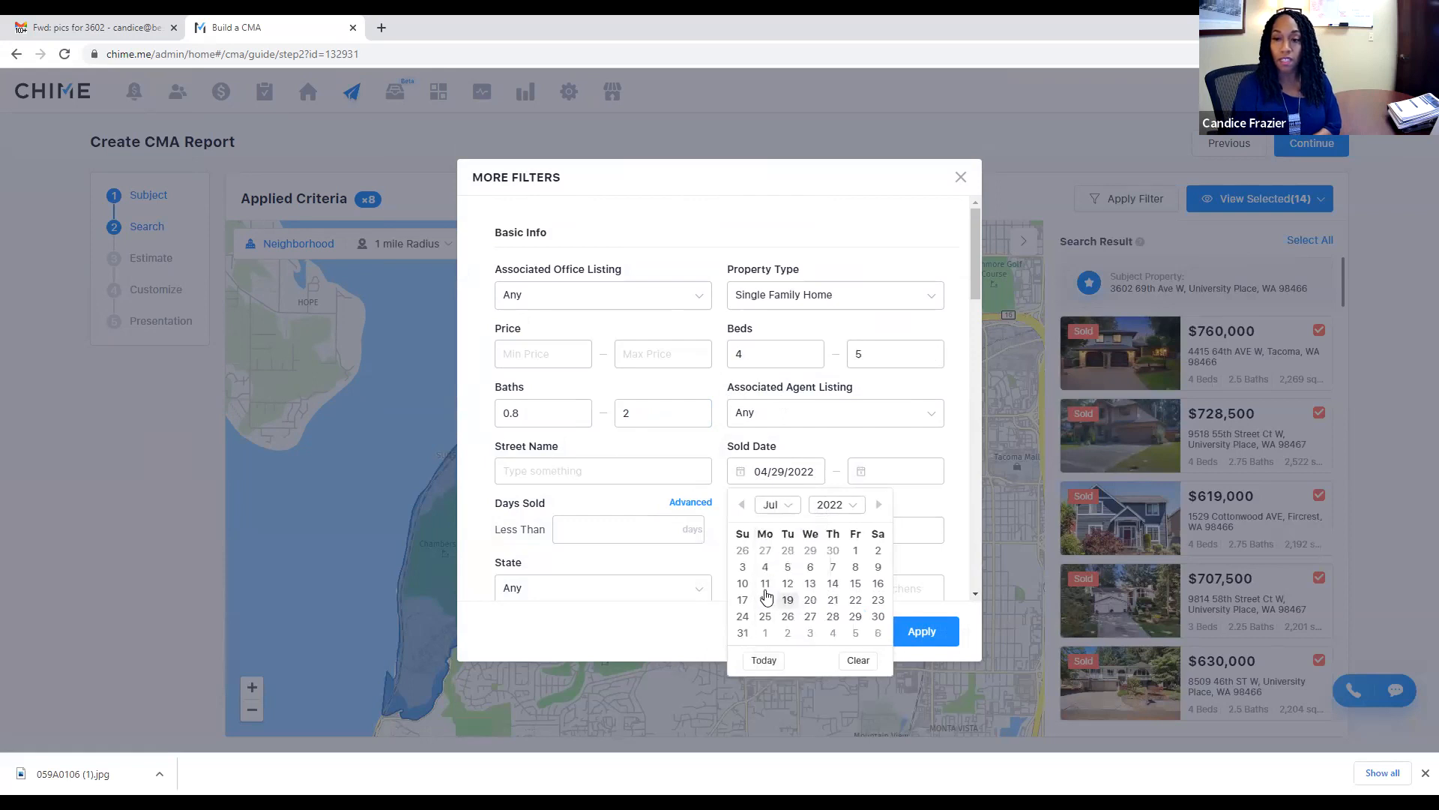
pyautogui.click(855, 584)
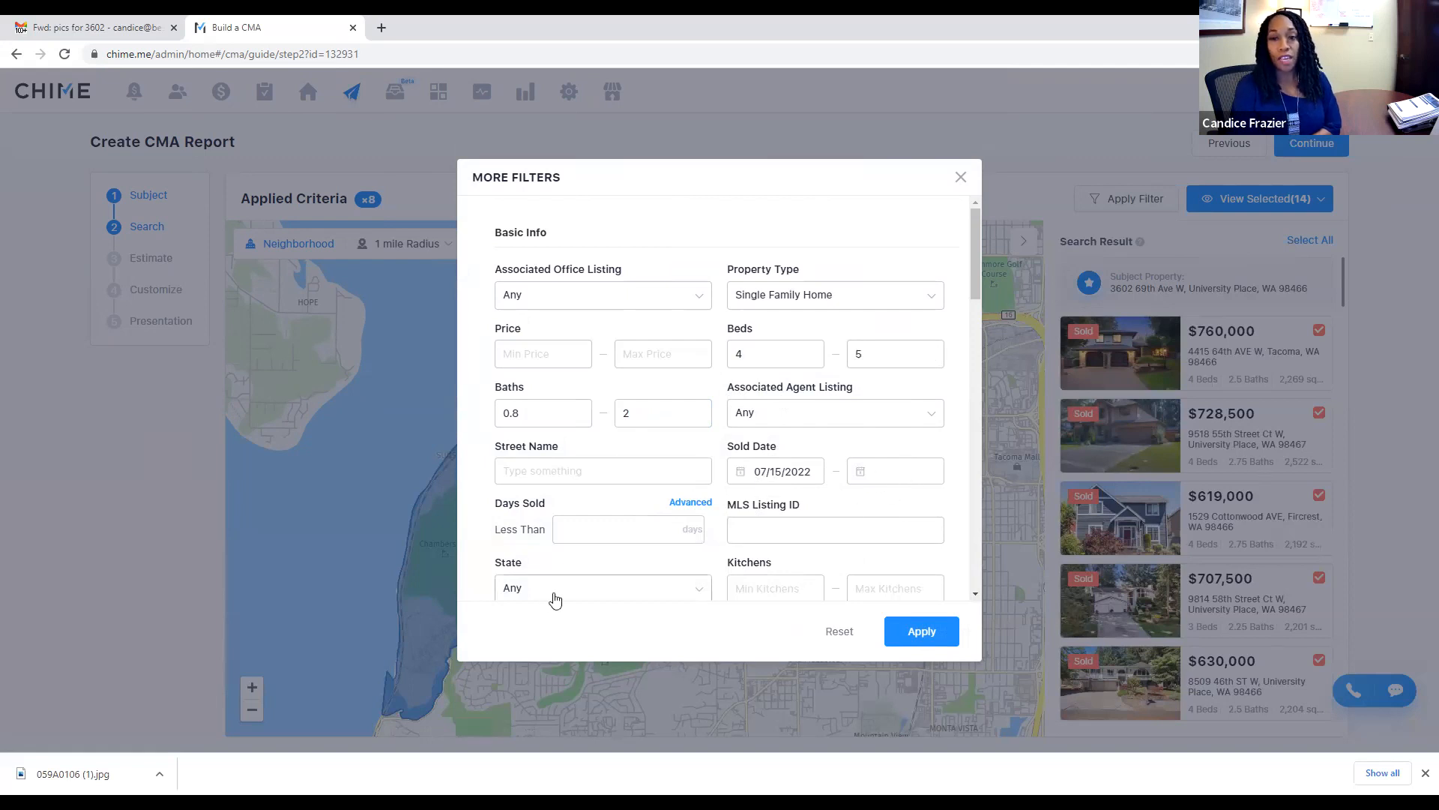
# Step: Move down to Property Details and select the Year Built Min field
pyautogui.scroll(-1, 705, 544)
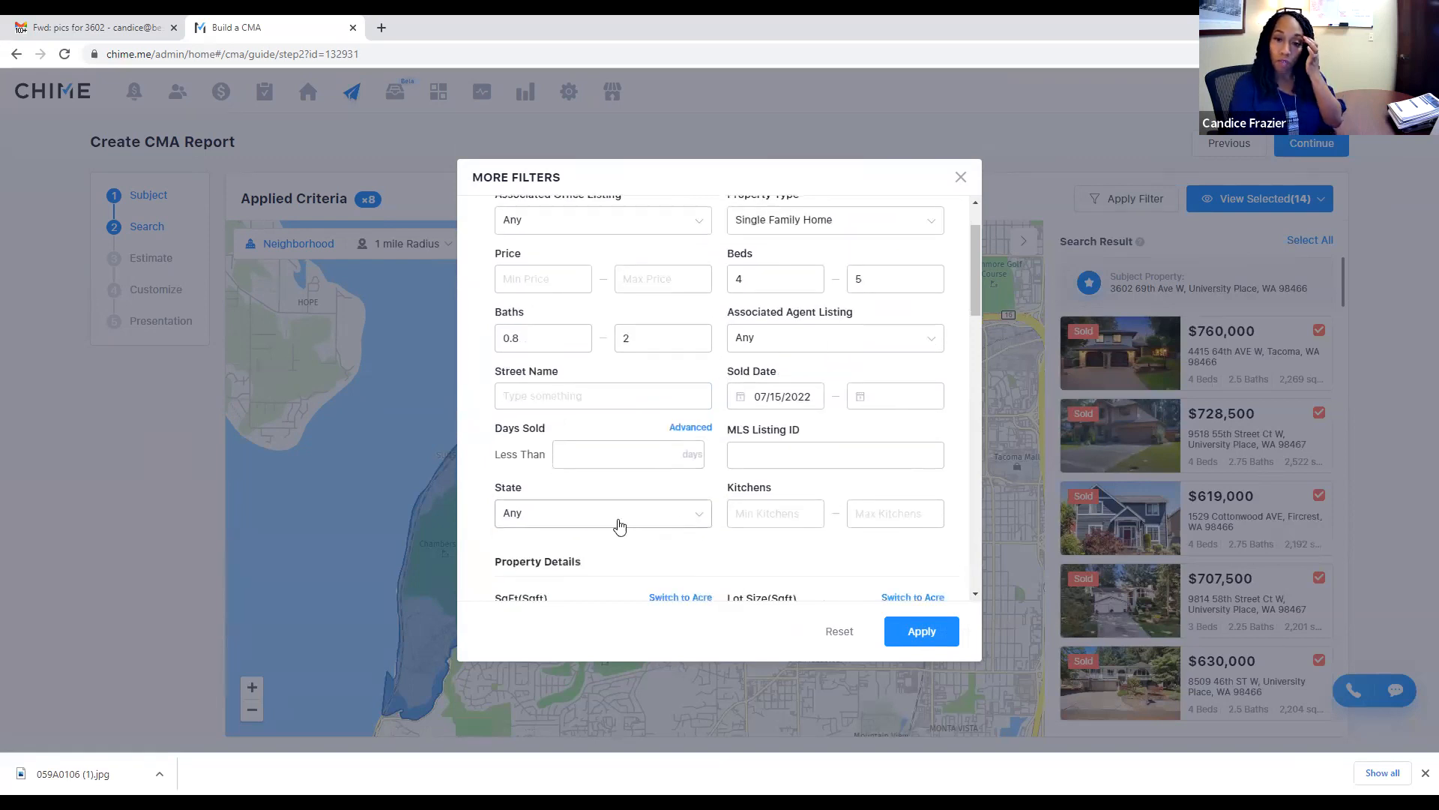
pyautogui.scroll(-2, 603, 517)
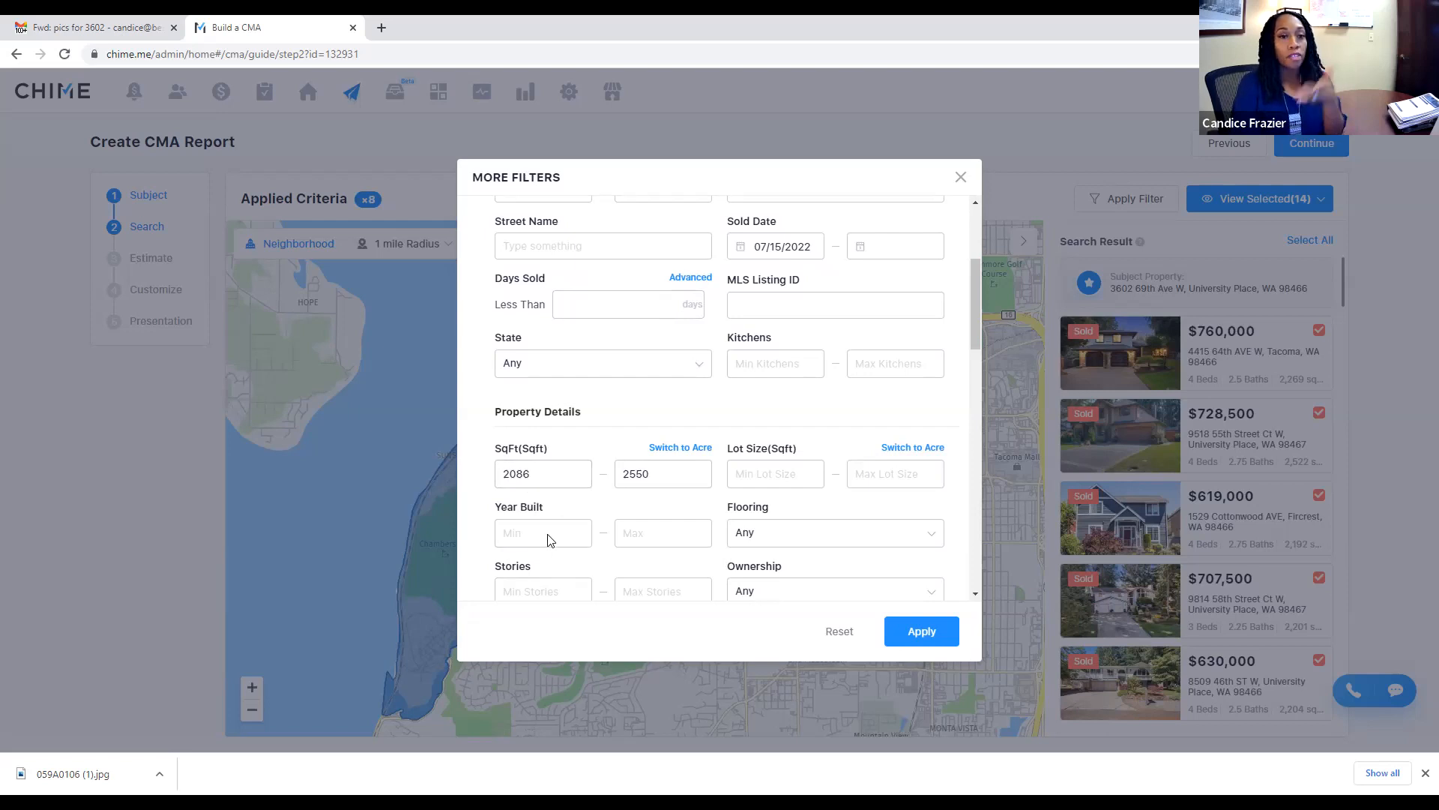
pyautogui.scroll(-1, 838, 494)
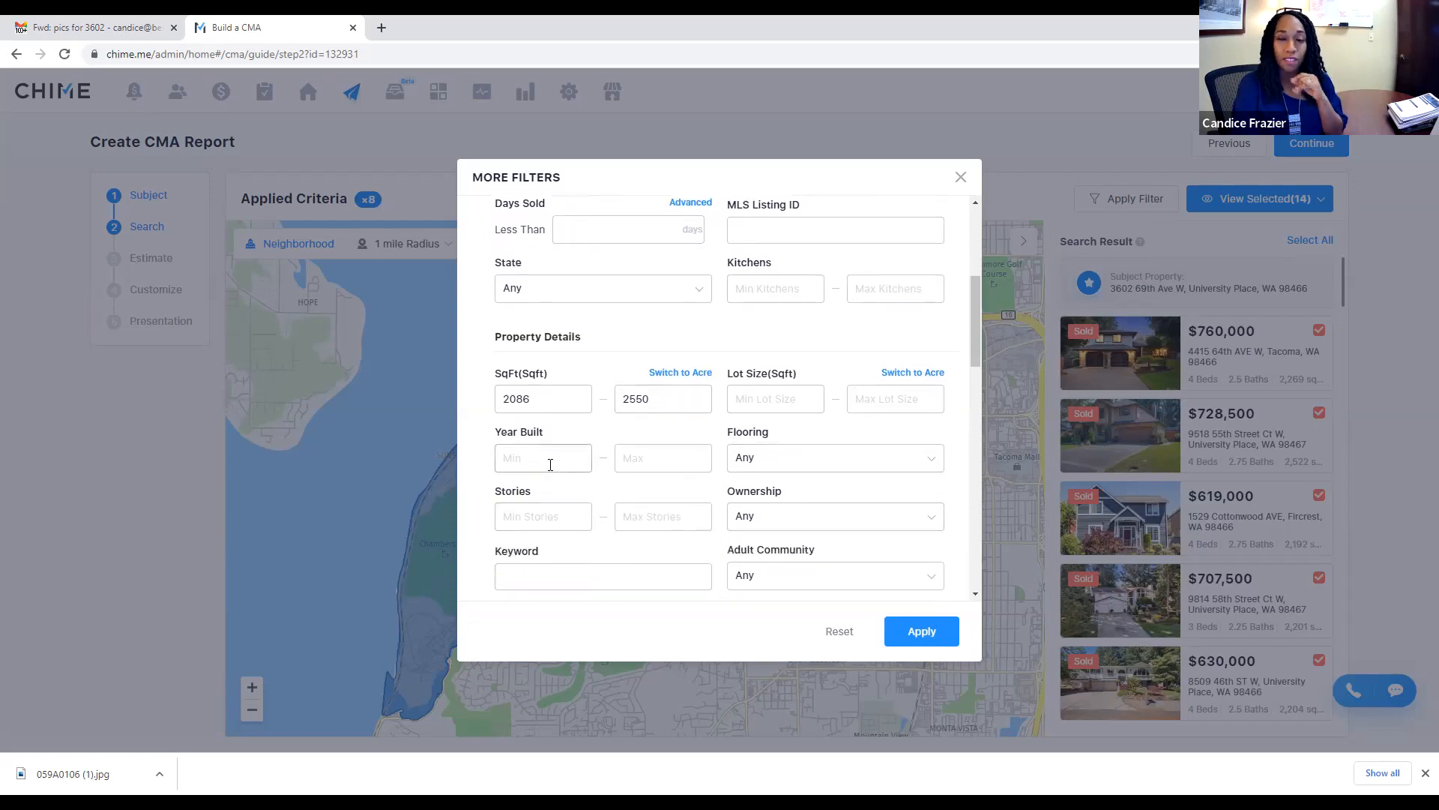
pyautogui.click(550, 464)
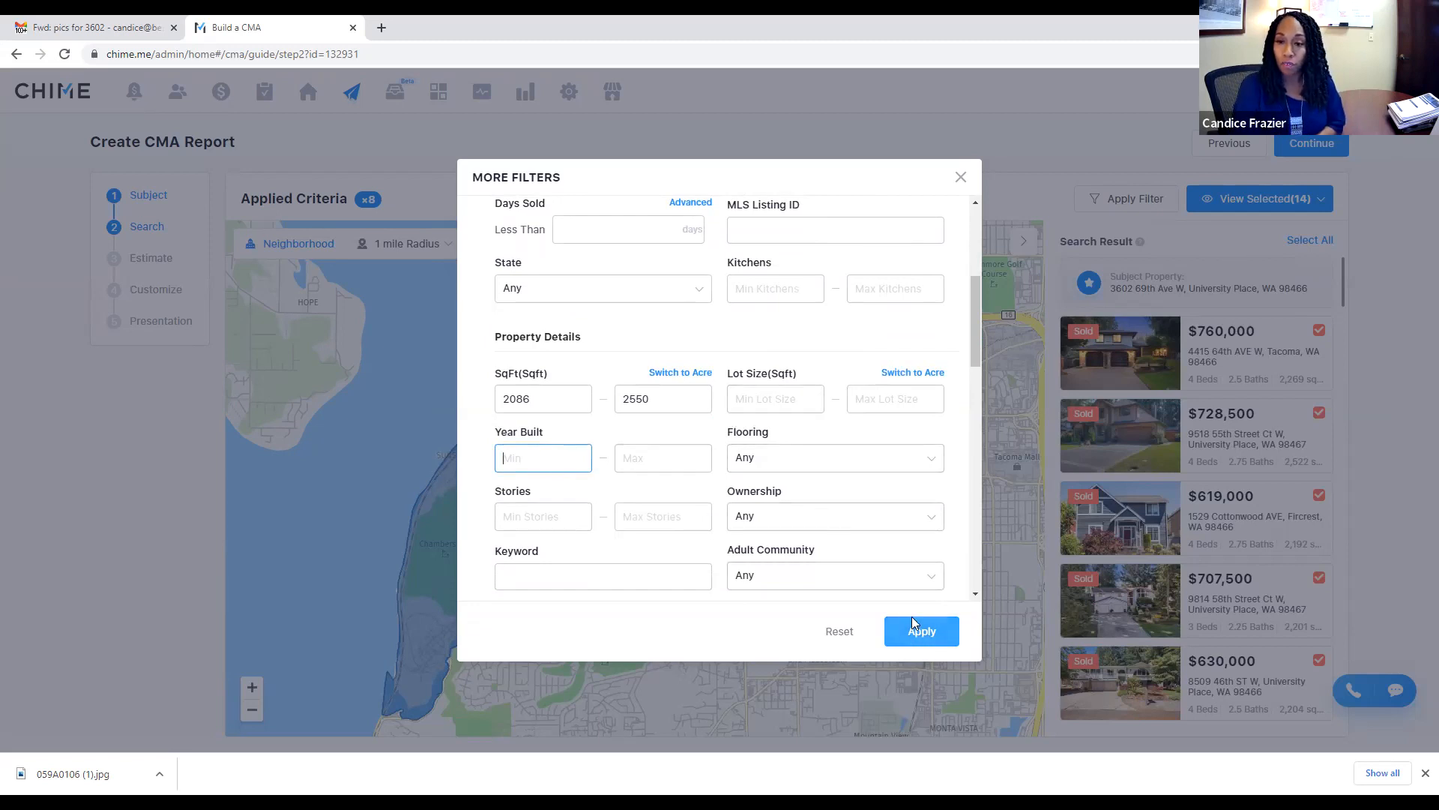
pyautogui.scroll(-3, 907, 546)
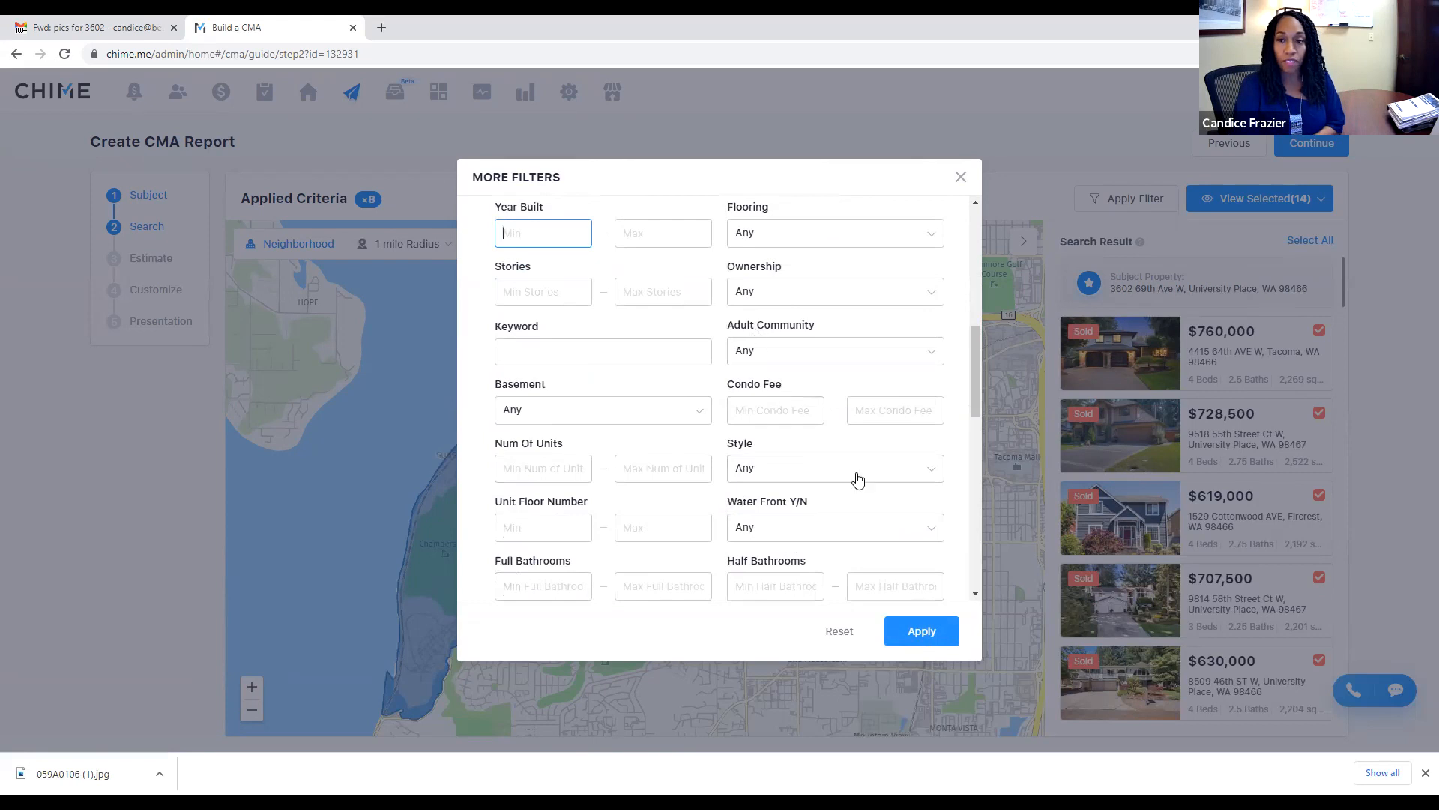
pyautogui.scroll(-1, 844, 439)
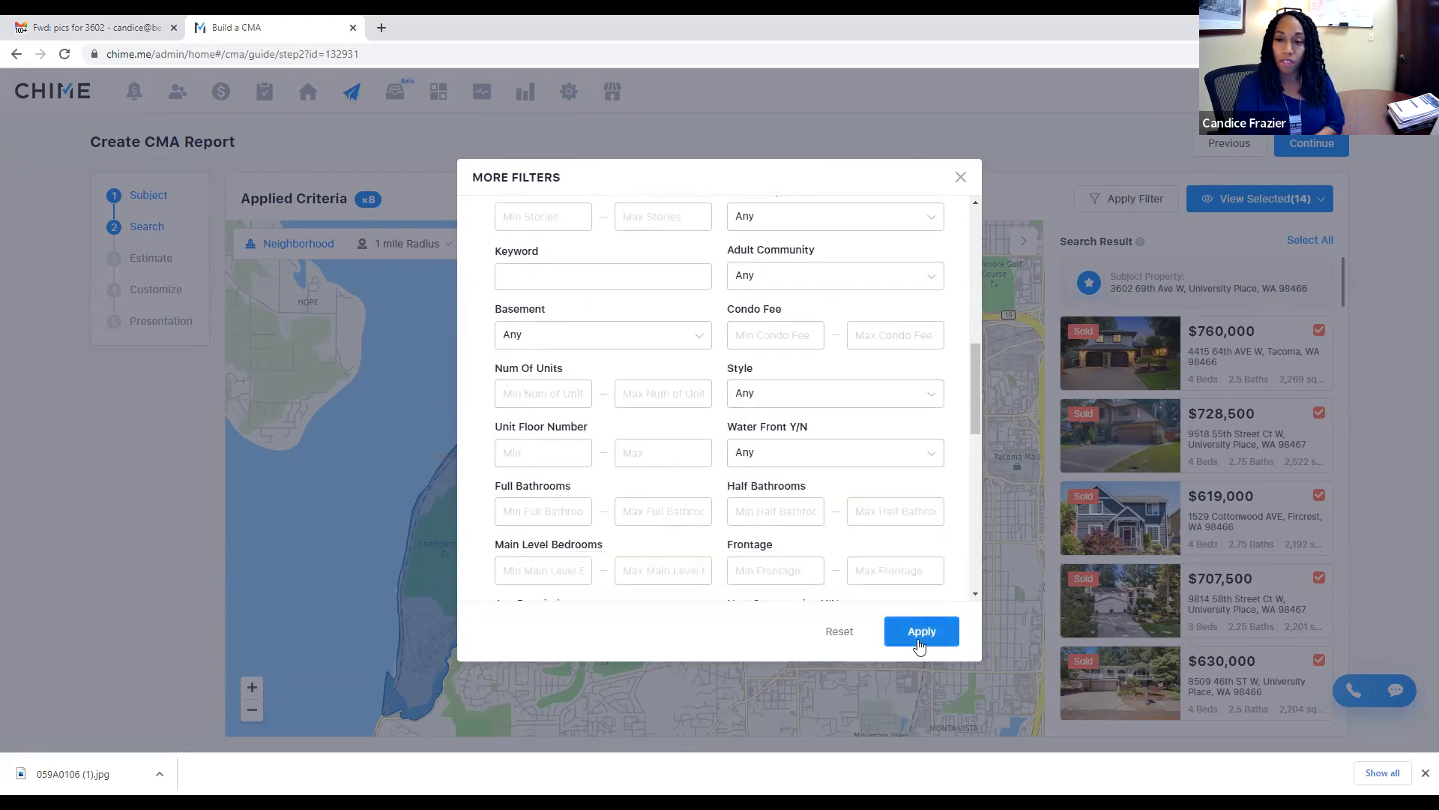
# Step: Apply the filters and deselect the $1,075,000 listing
pyautogui.click(920, 645)
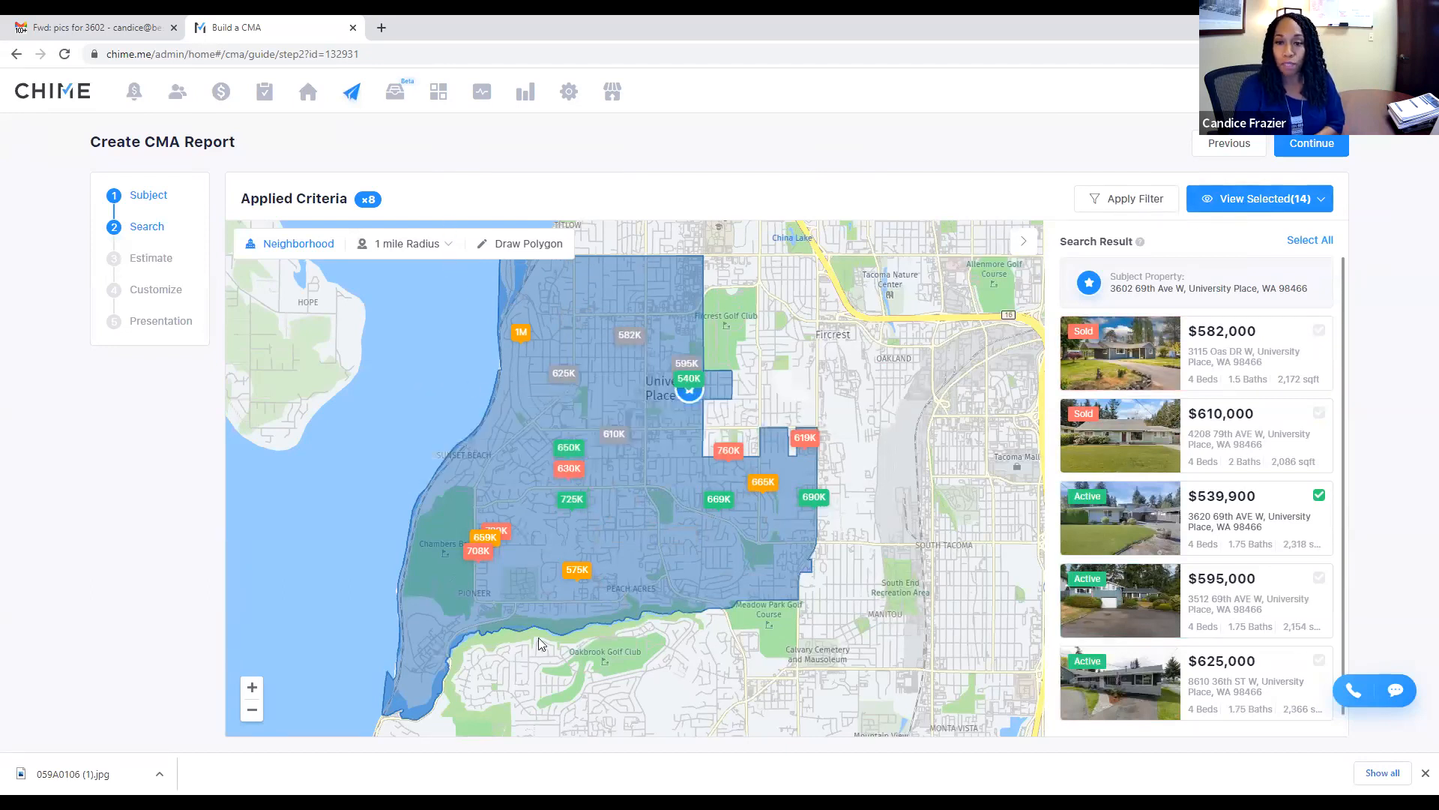
pyautogui.moveTo(523, 332)
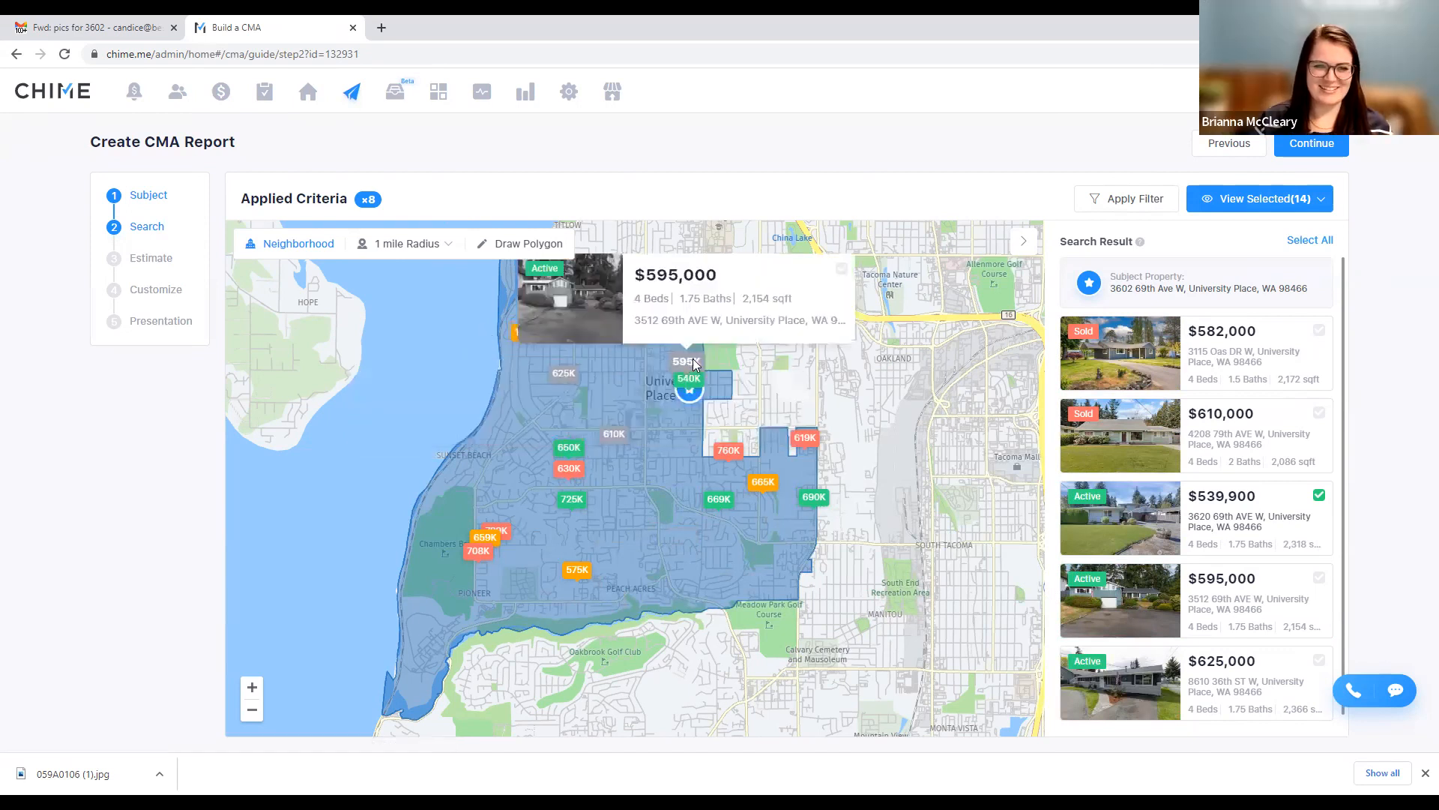
pyautogui.click(675, 367)
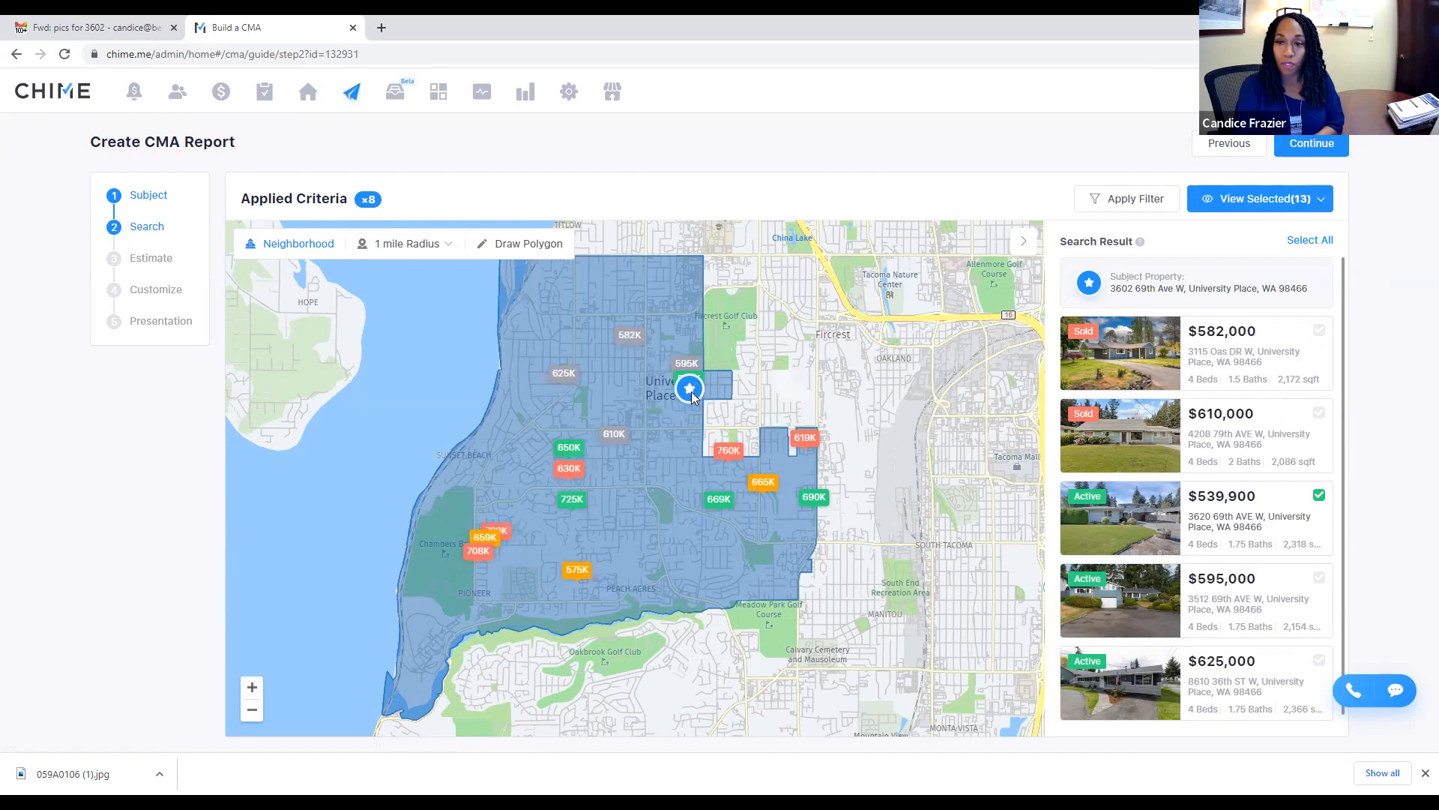
# Step: Deselect the $707,500, $659,000 and $728,500 listings from the comparables
pyautogui.click(472, 551)
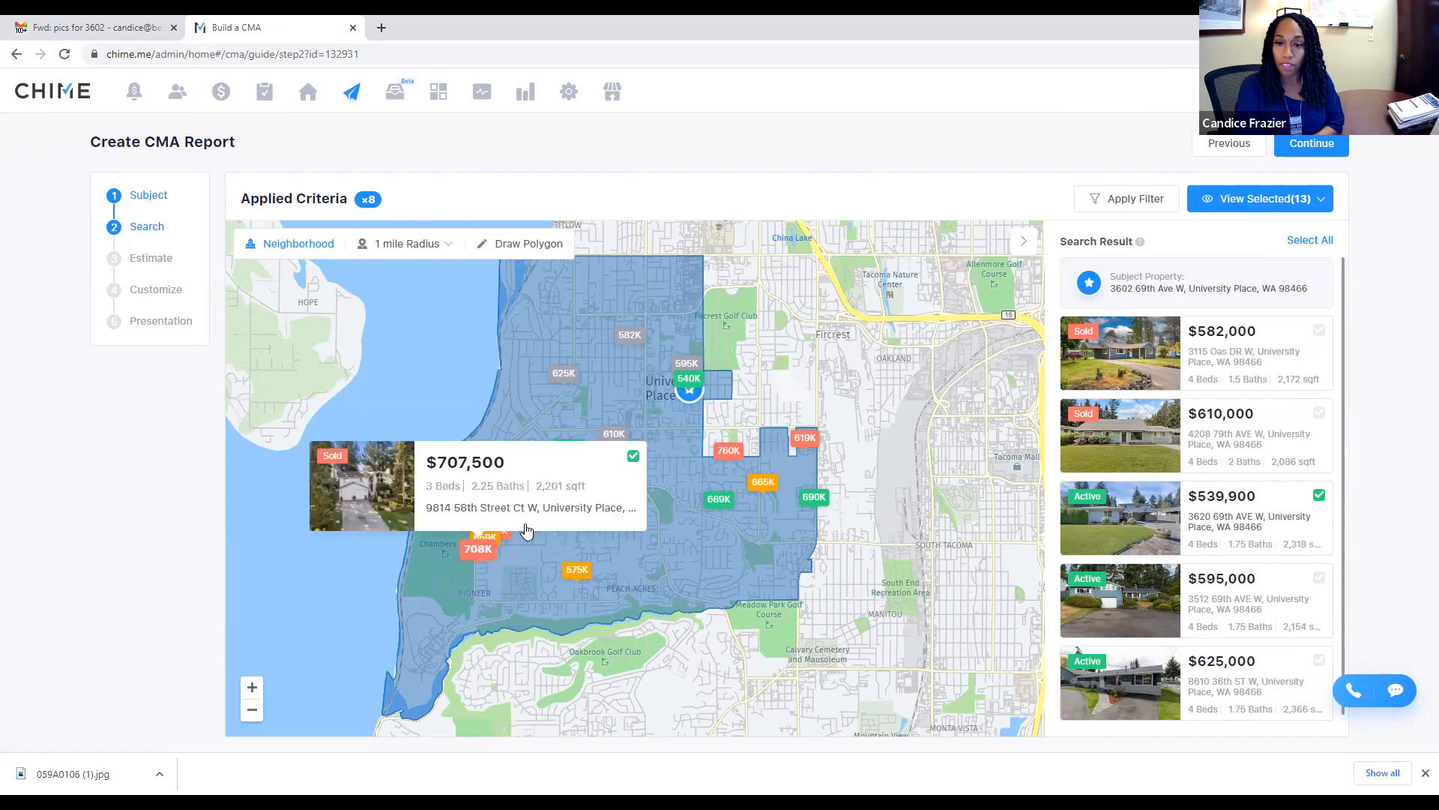
pyautogui.click(622, 474)
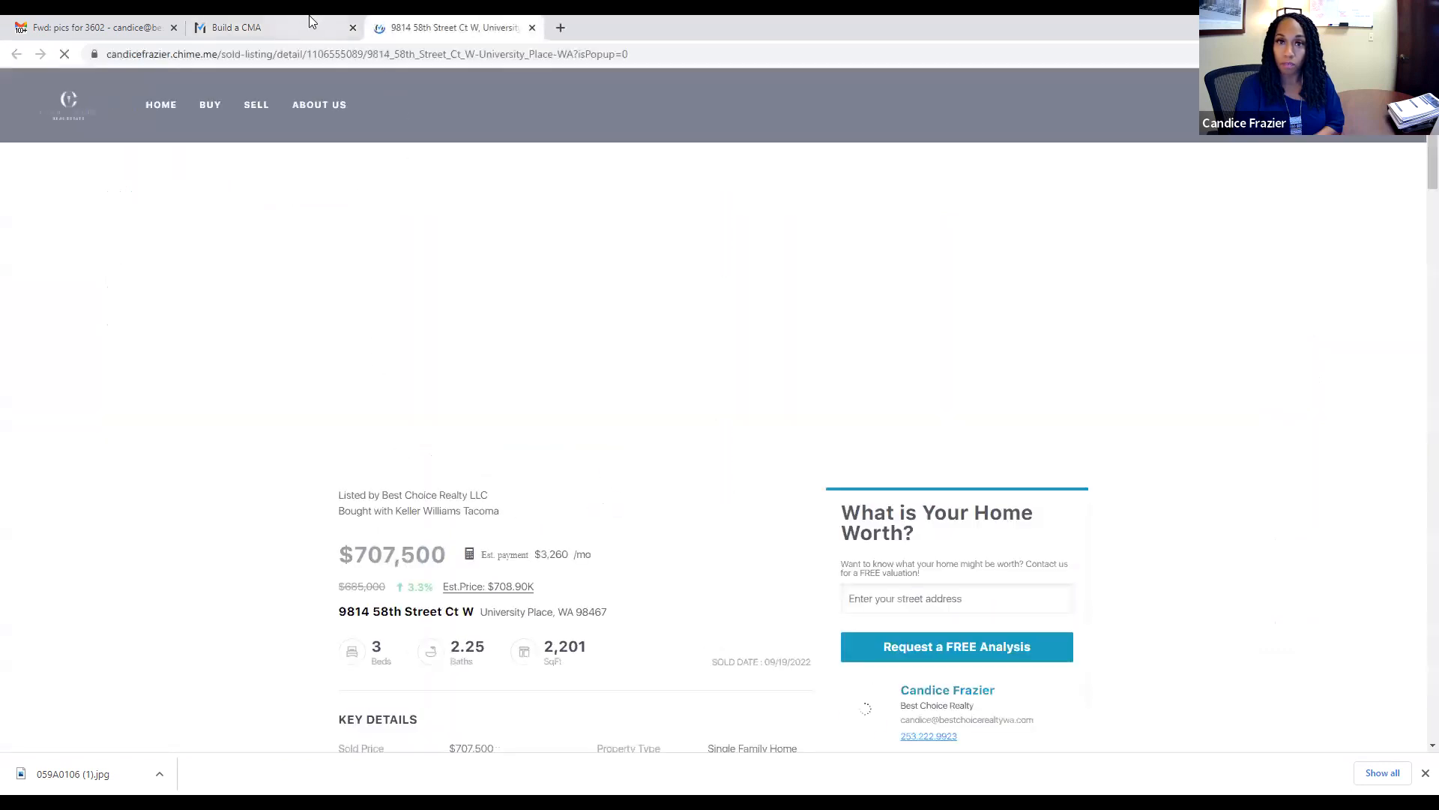
pyautogui.click(311, 21)
pyautogui.click(479, 549)
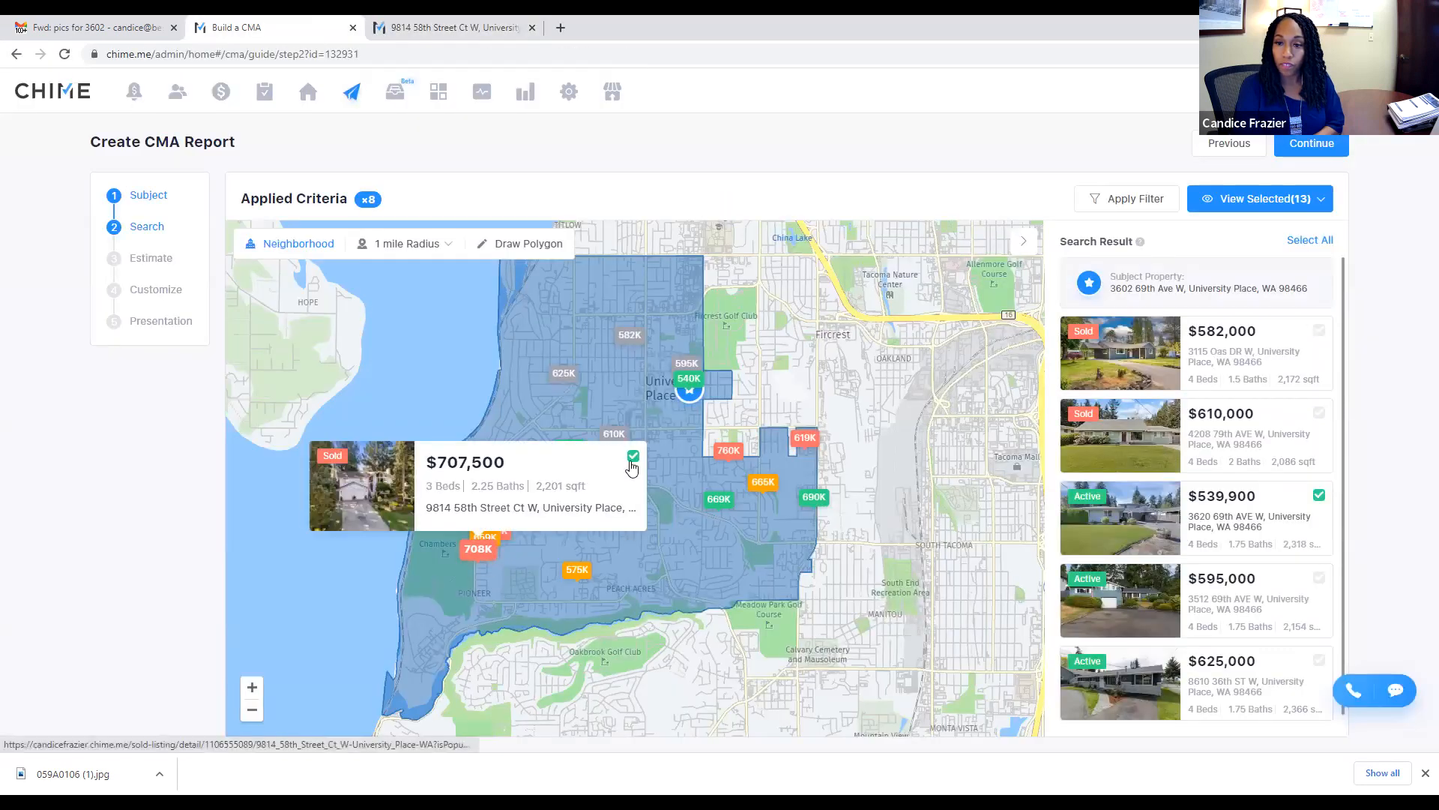
pyautogui.click(630, 461)
pyautogui.click(484, 549)
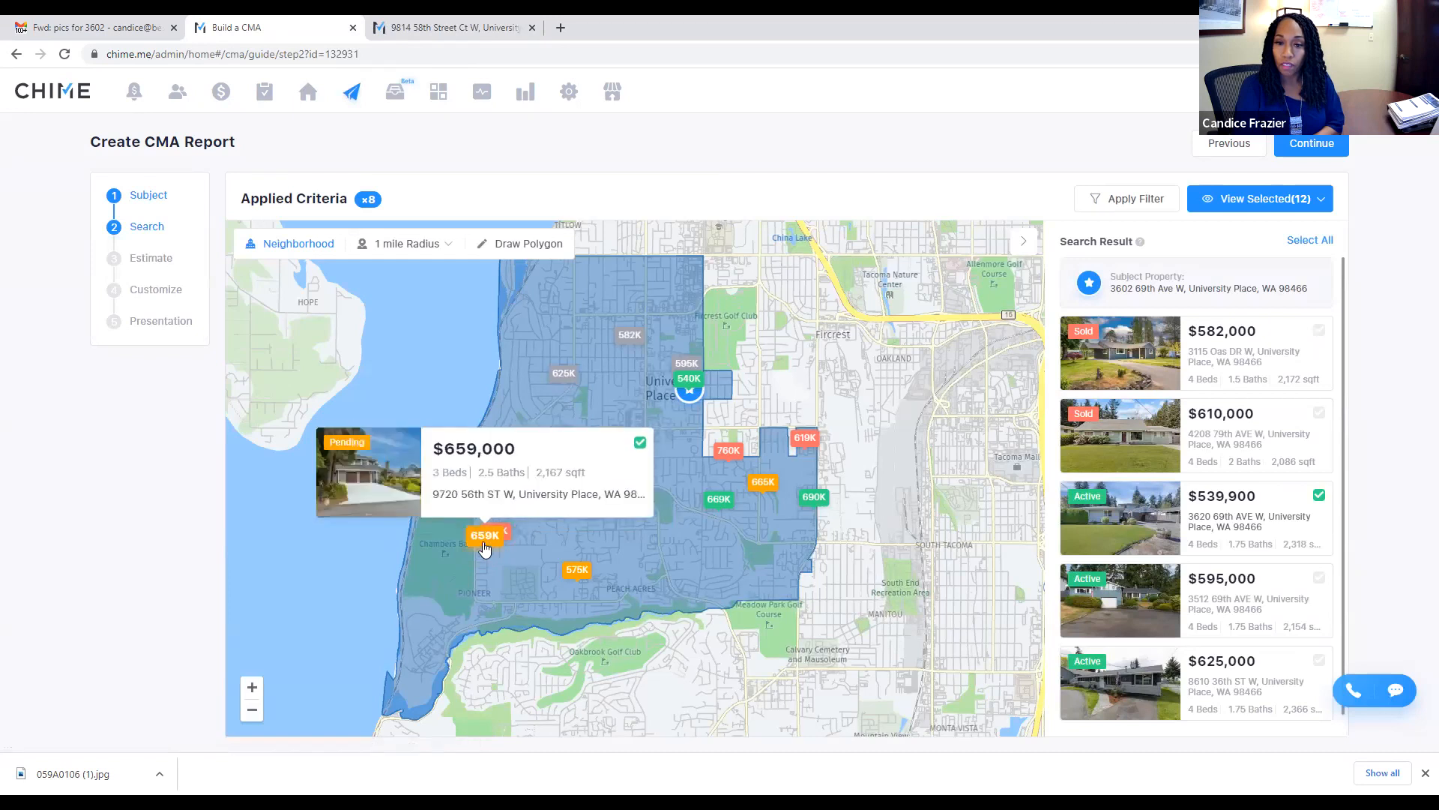
pyautogui.click(639, 445)
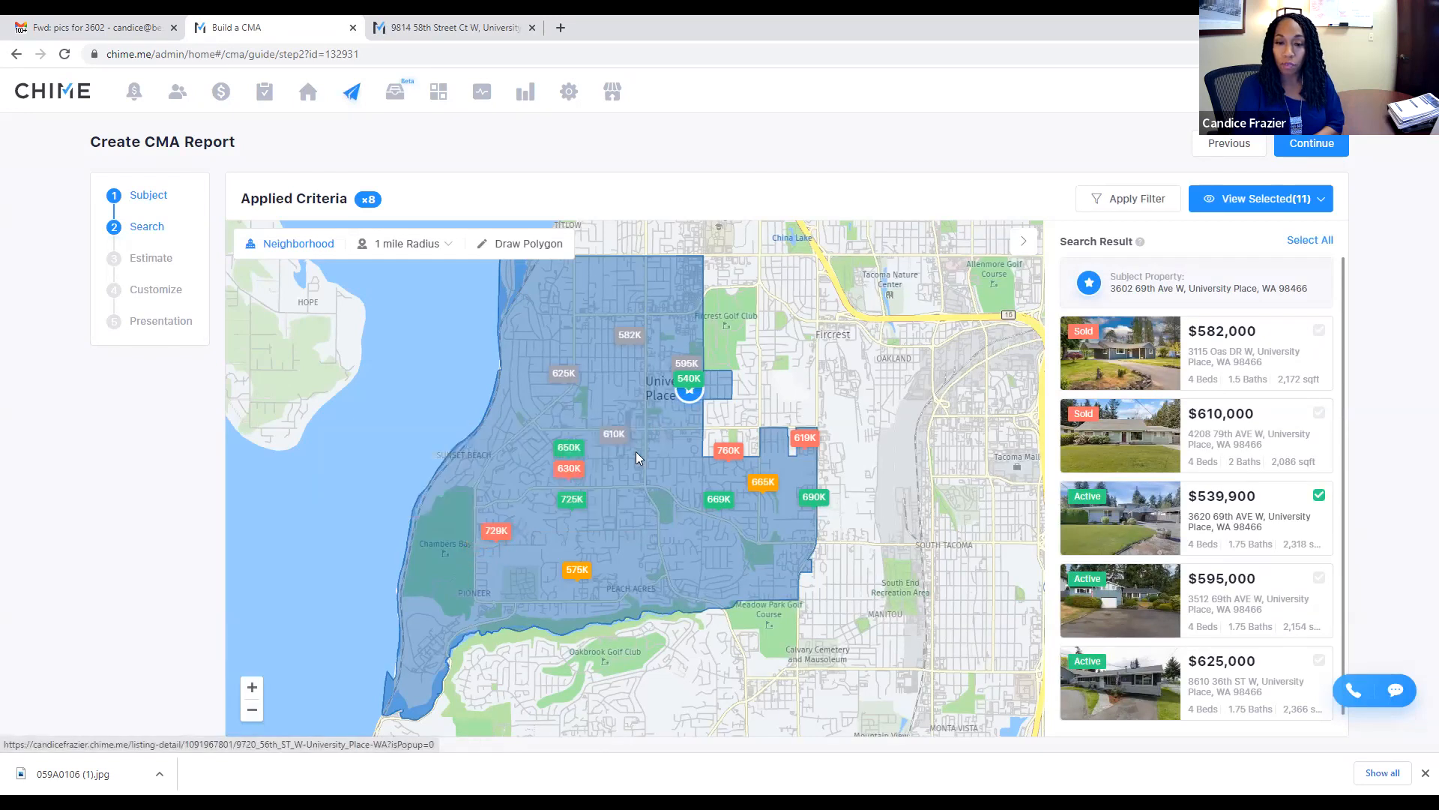
pyautogui.click(498, 530)
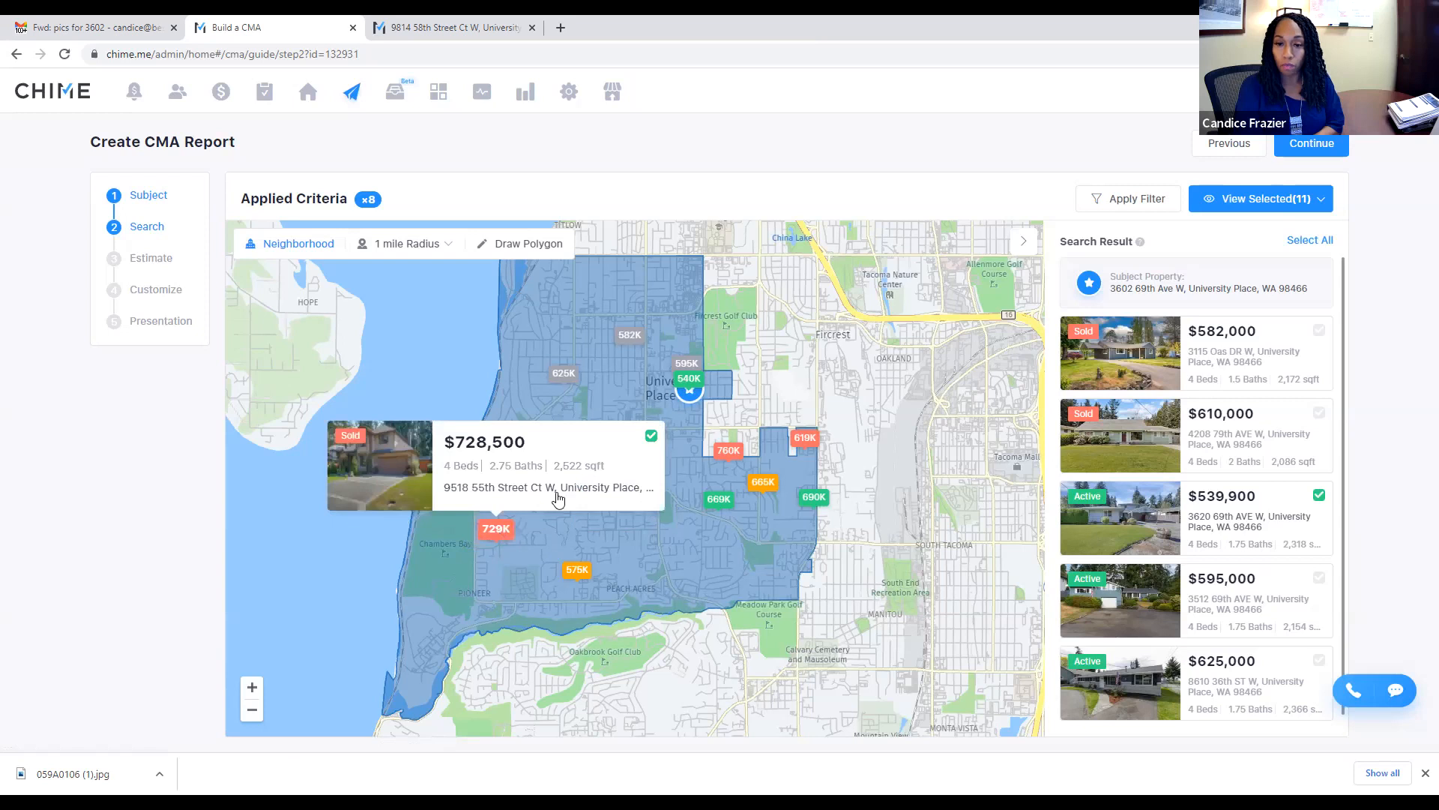
pyautogui.click(651, 435)
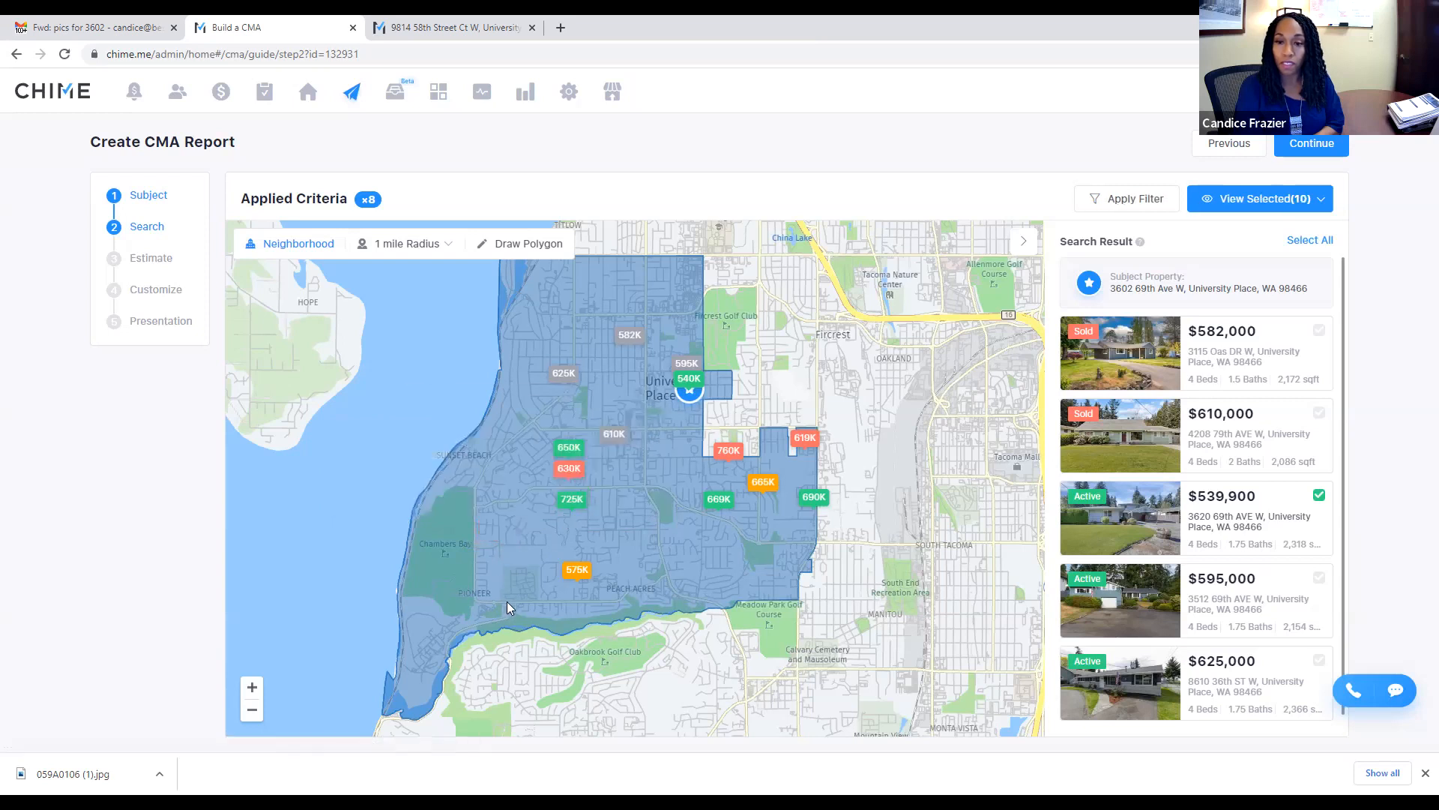
# Step: Preview the $575,000 pending listing on the map
pyautogui.click(582, 567)
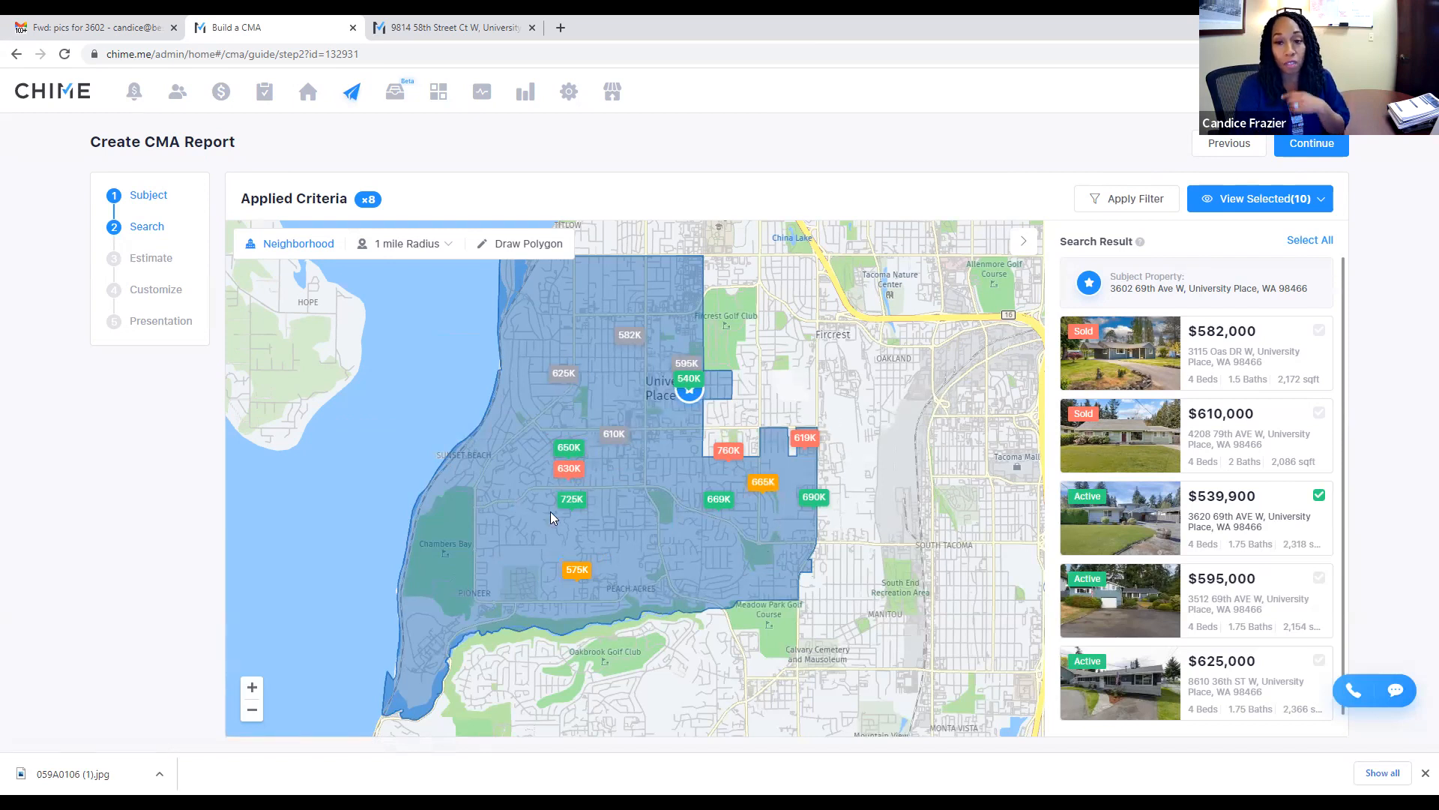
pyautogui.moveTo(567, 568)
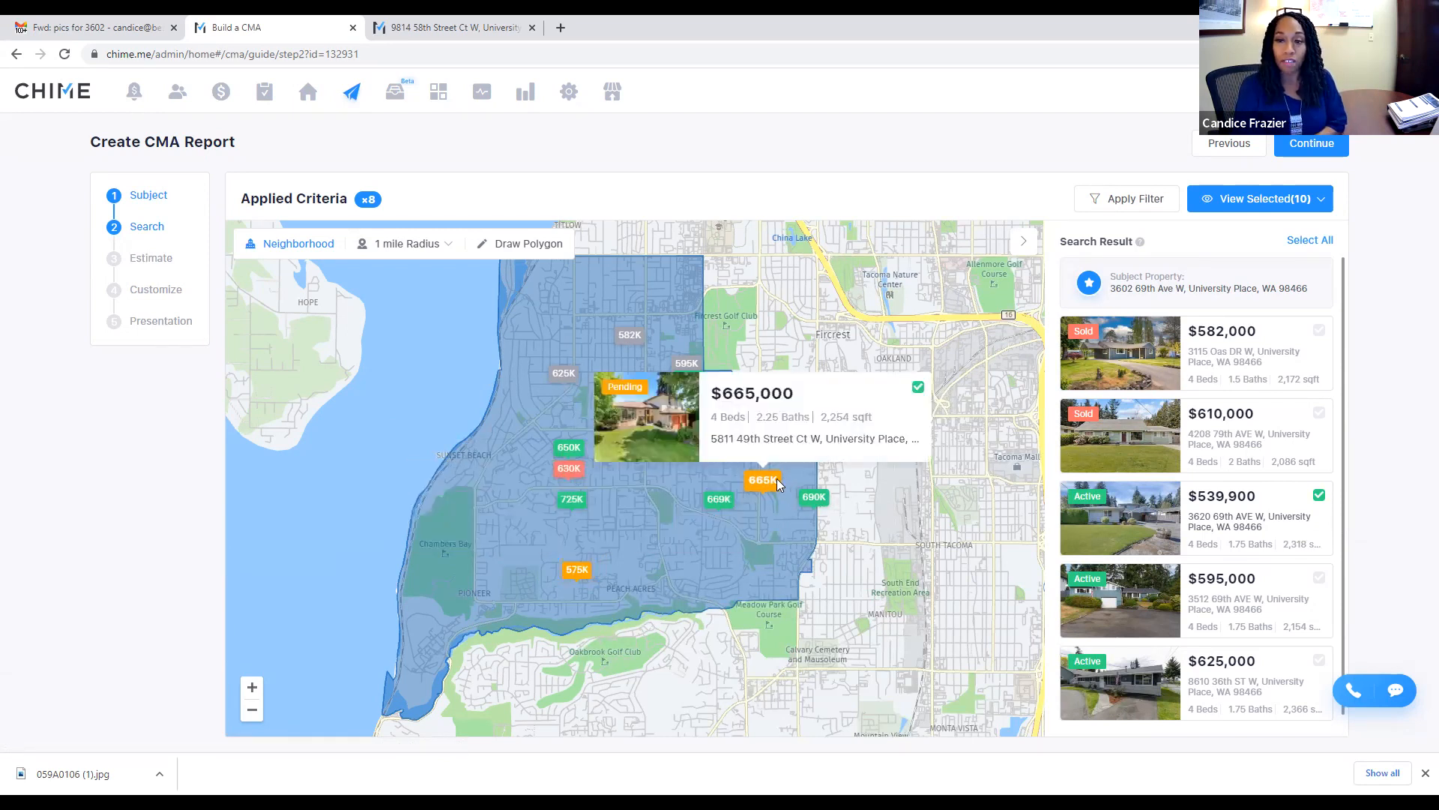
pyautogui.moveTo(766, 492)
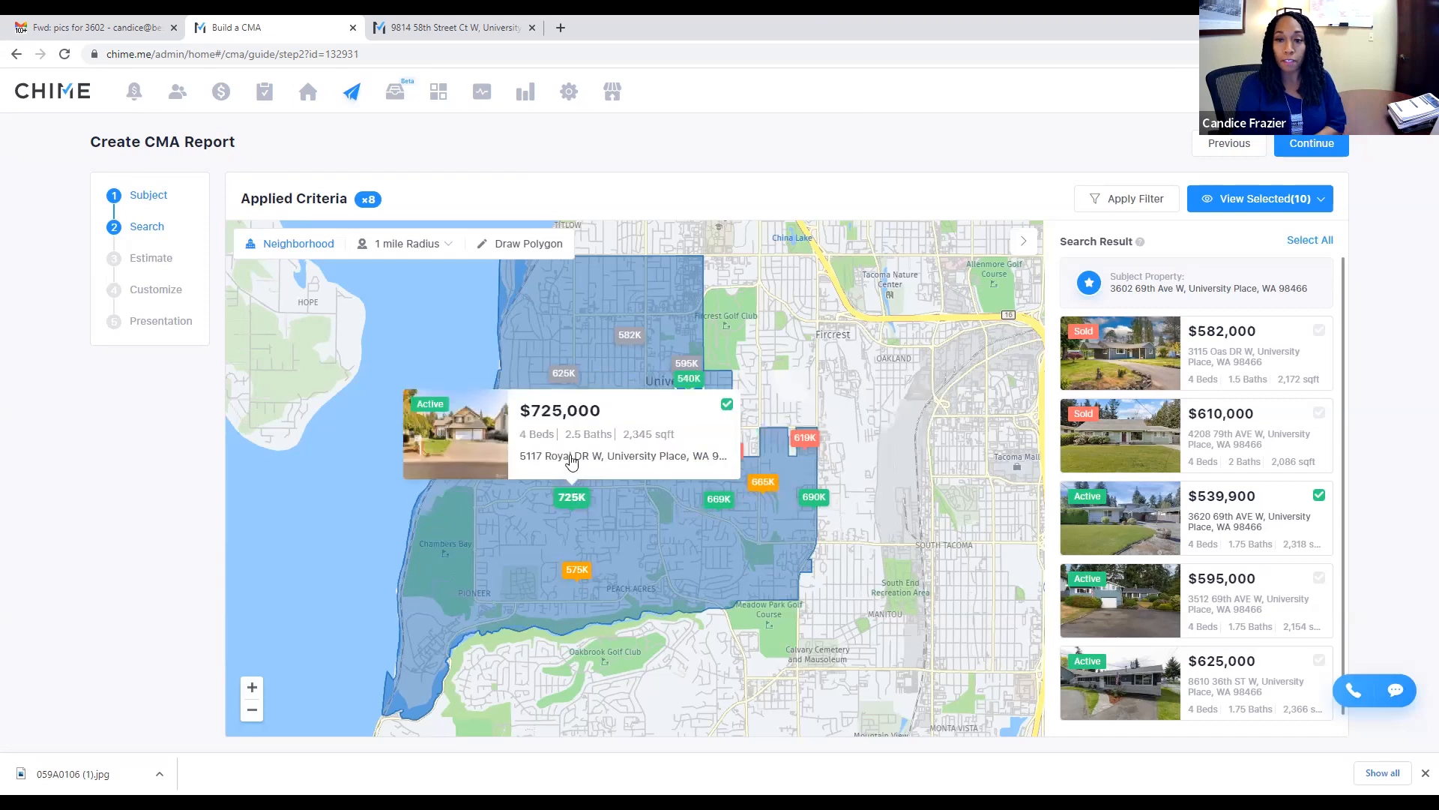
pyautogui.moveTo(556, 501)
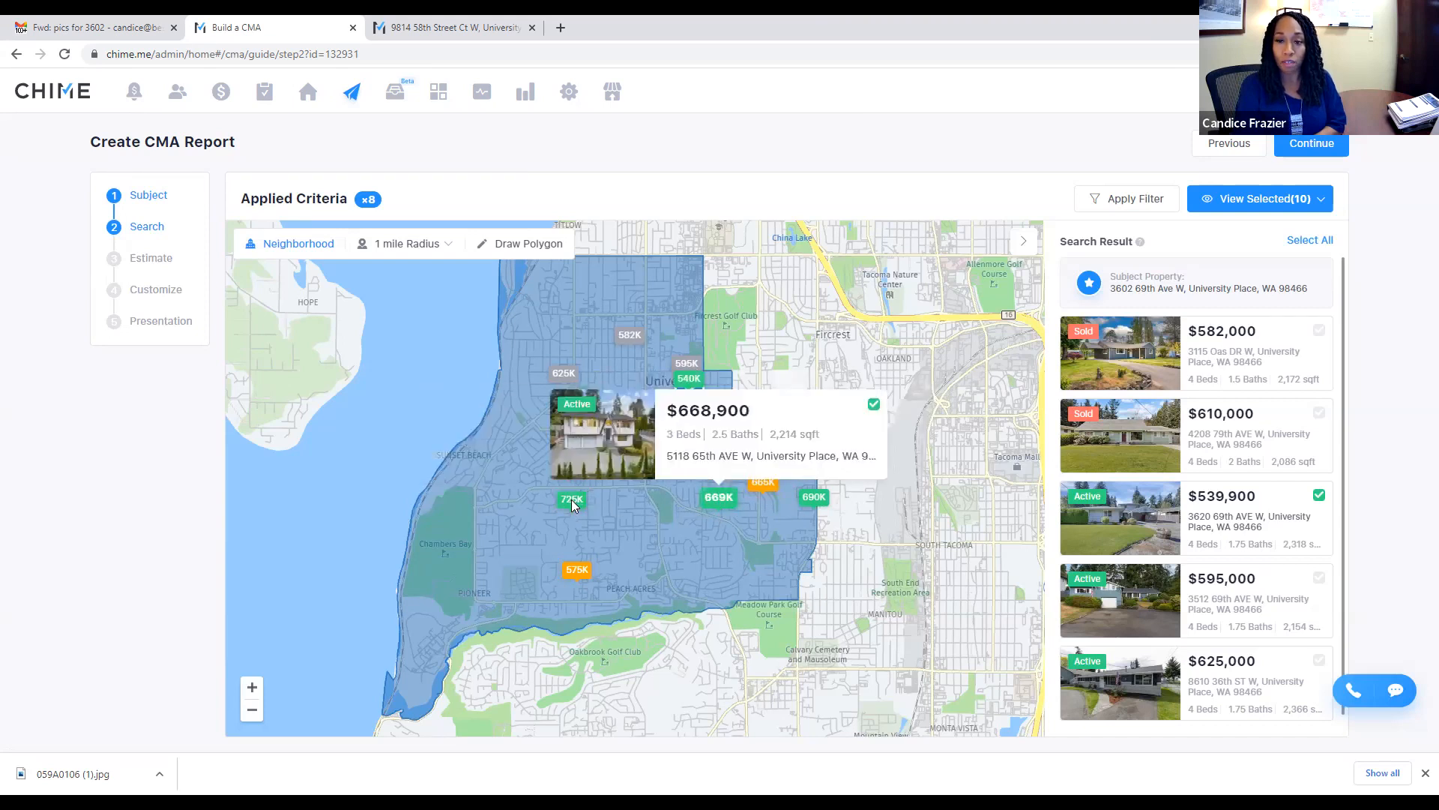
pyautogui.moveTo(689, 377)
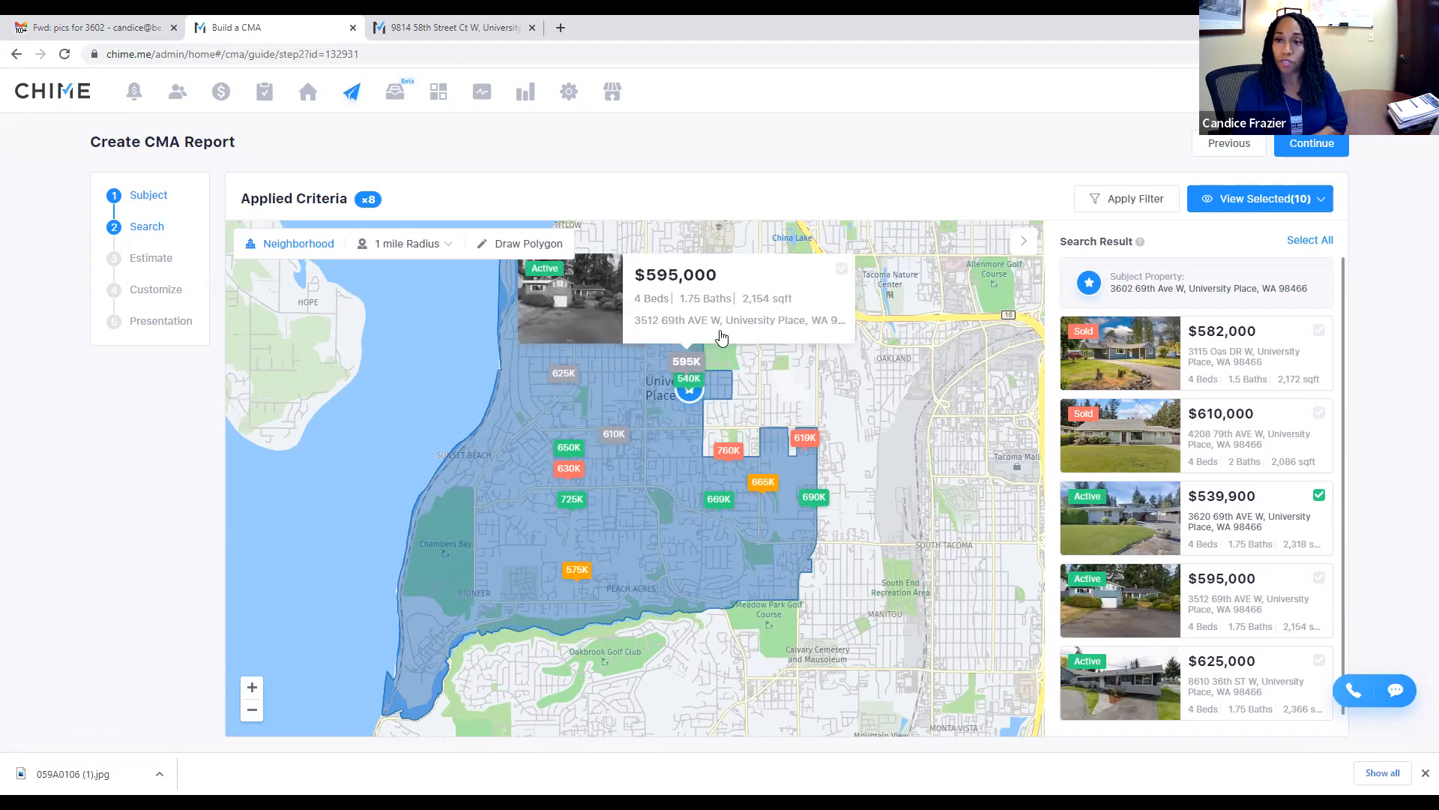
# Step: Add the $595,000 listing and deselect the $689,950, $760,000 and $725,000 Royal DR W listings
pyautogui.click(838, 268)
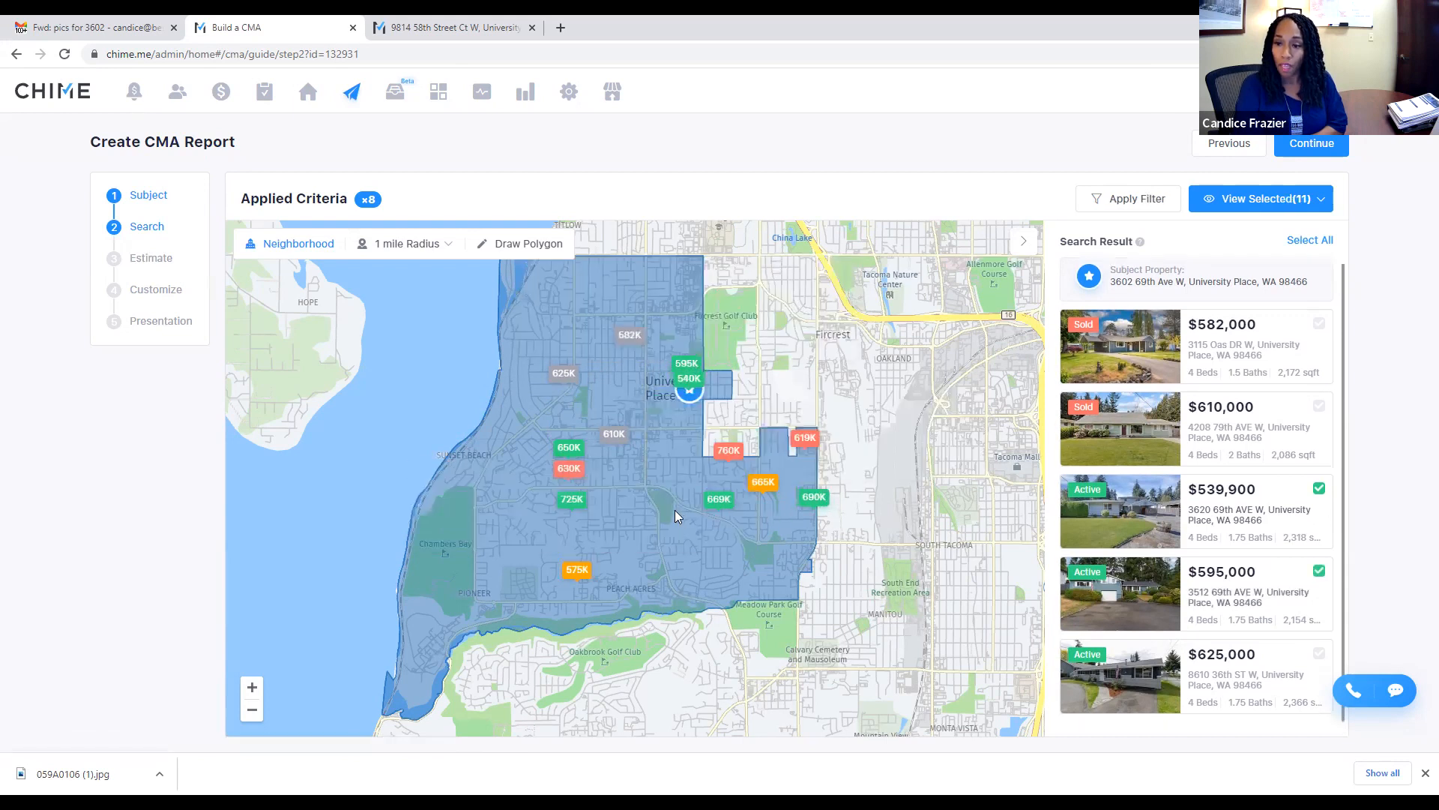
pyautogui.moveTo(827, 500)
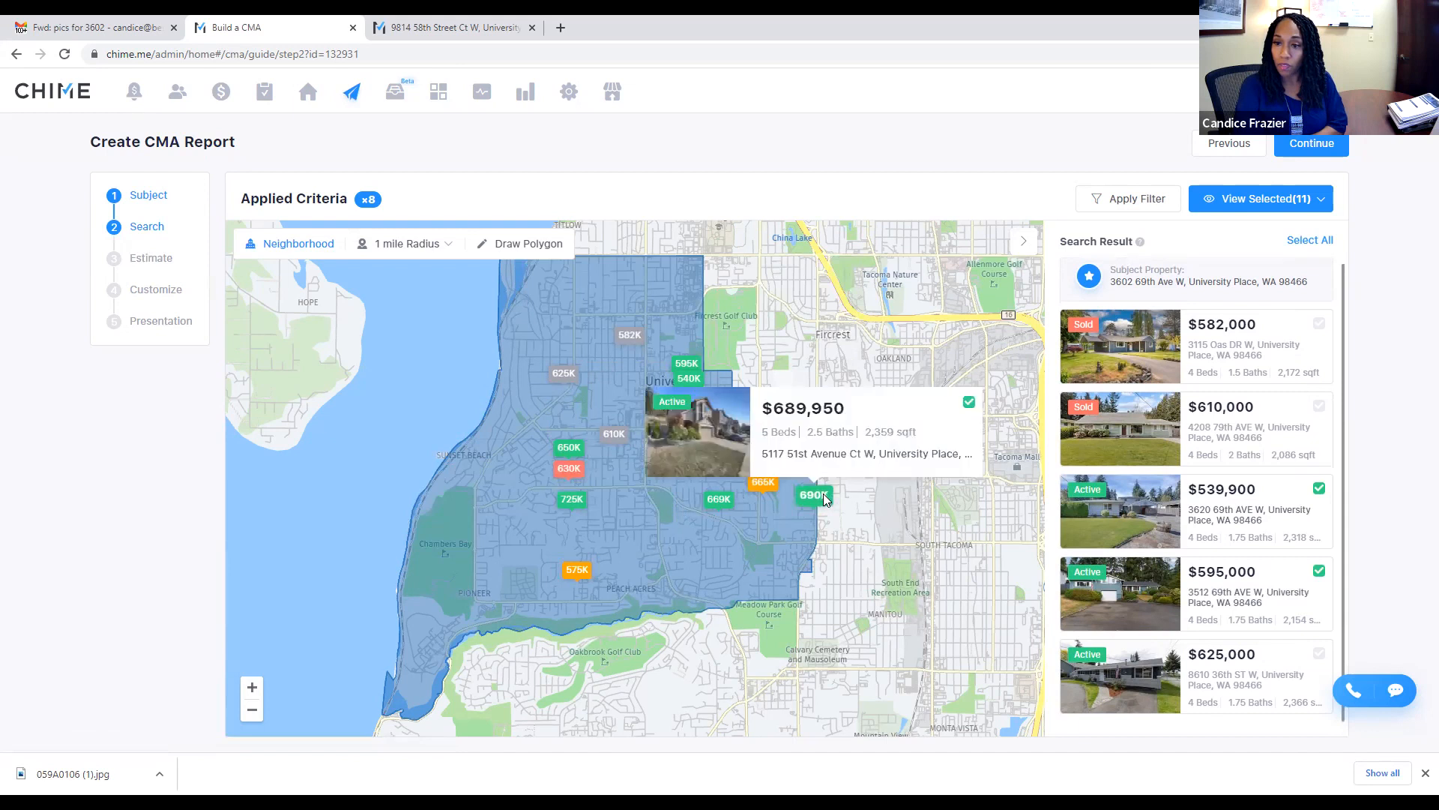
pyautogui.click(968, 405)
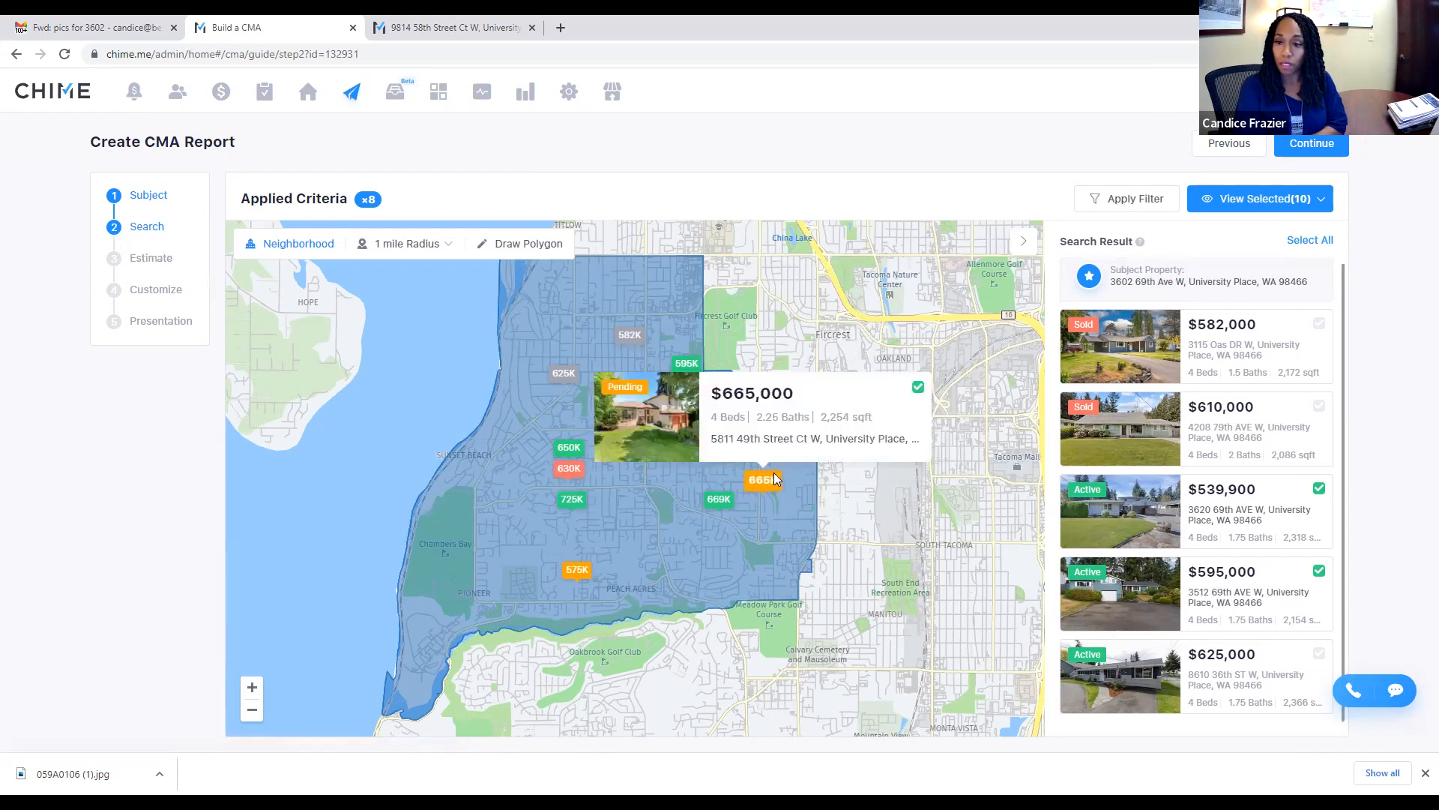
pyautogui.moveTo(731, 454)
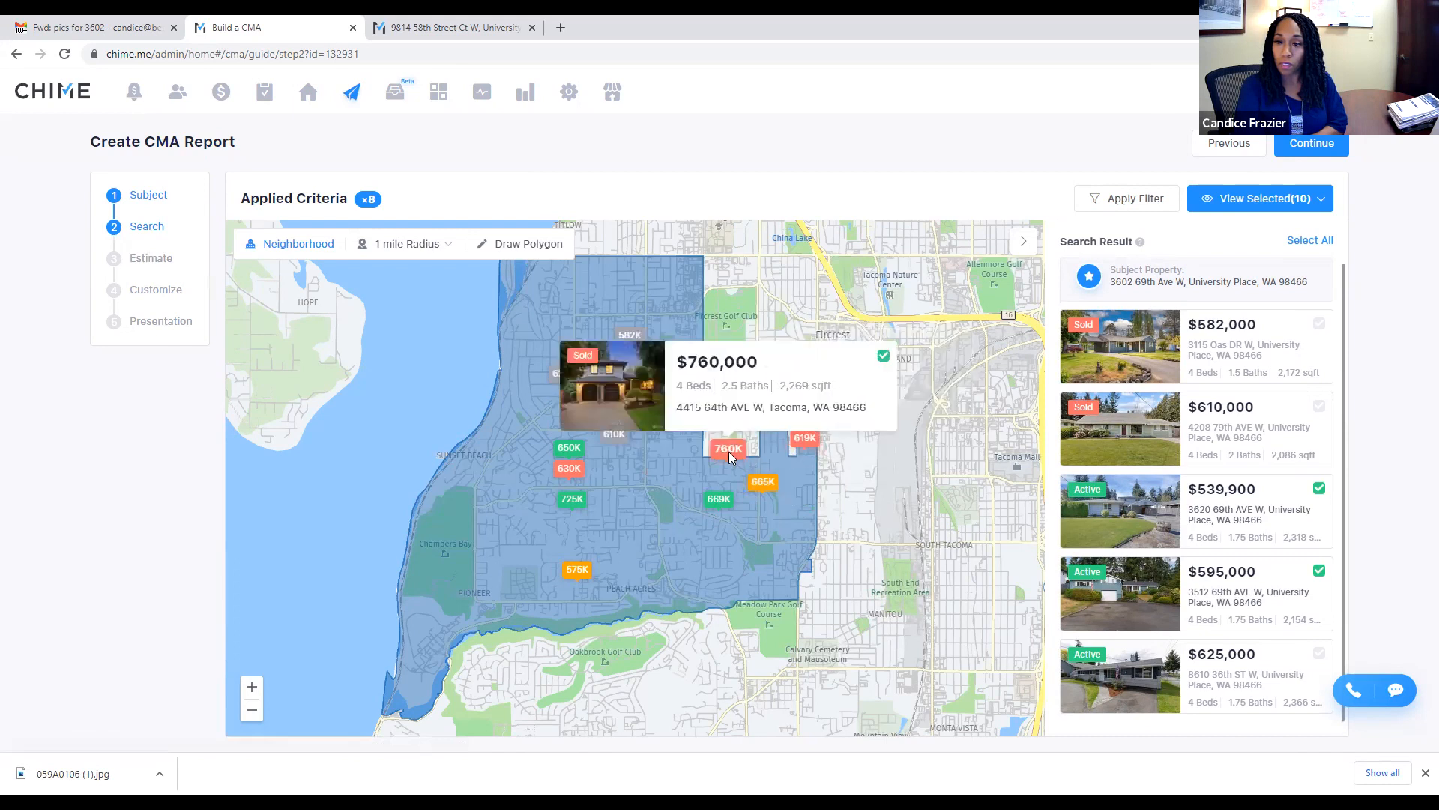
pyautogui.click(884, 357)
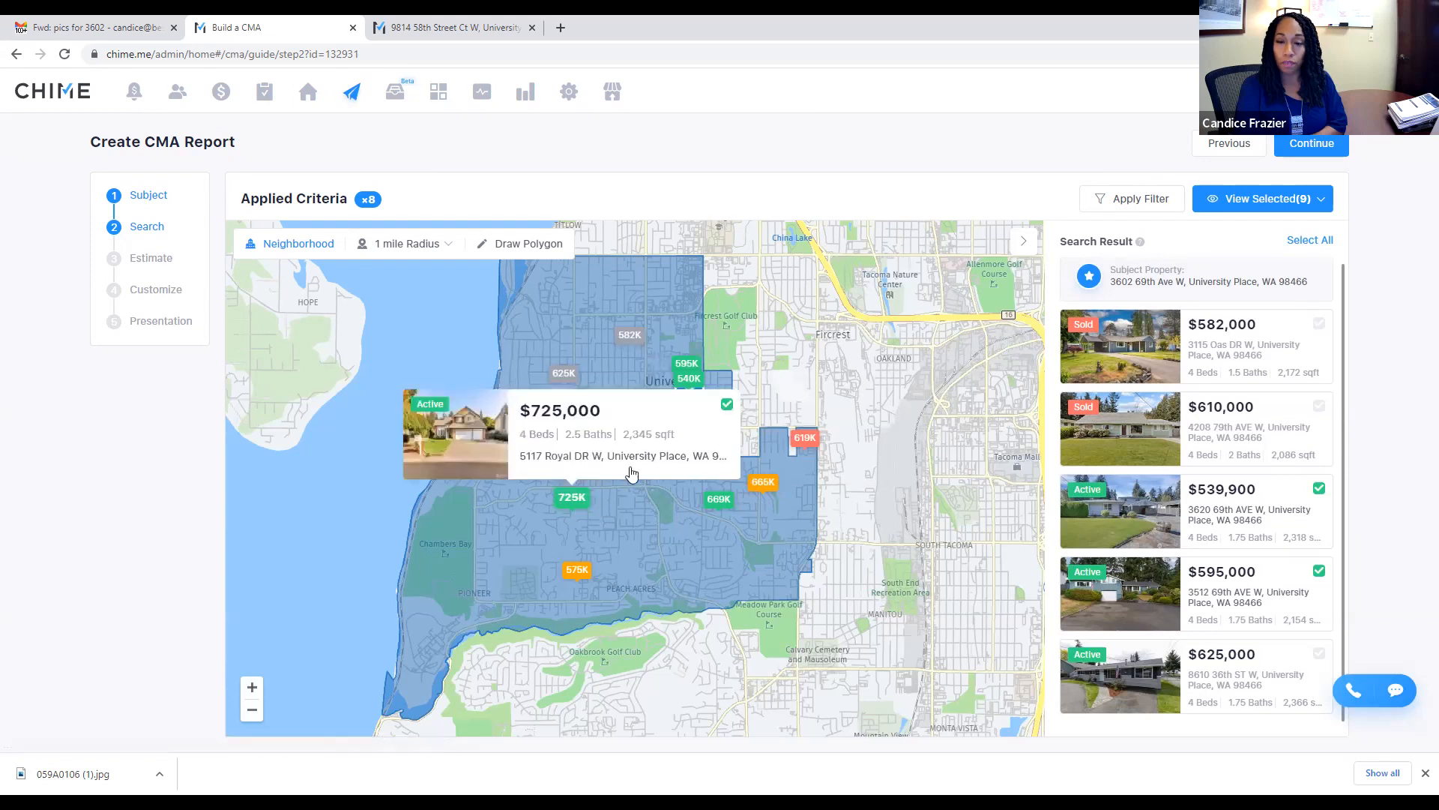
pyautogui.click(726, 405)
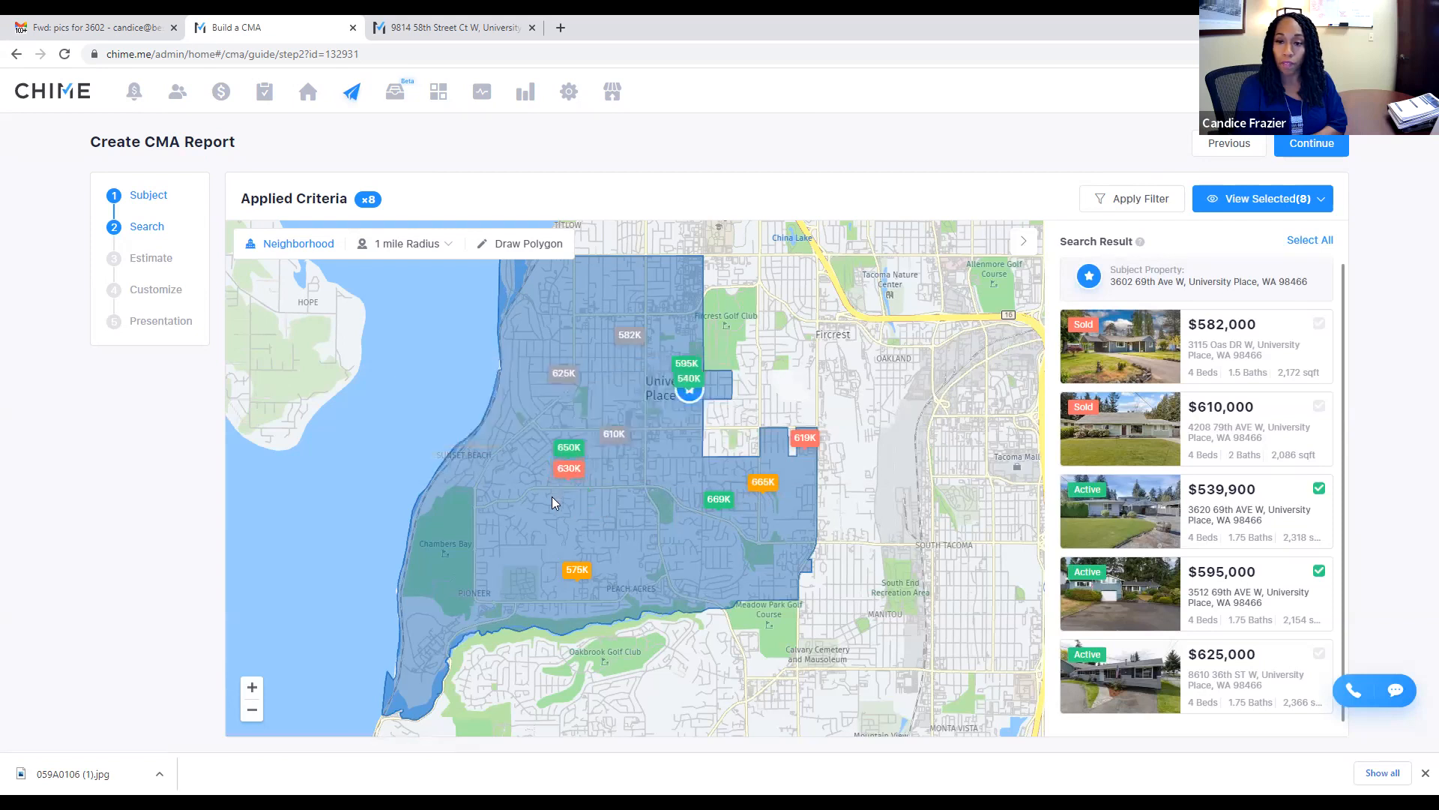
pyautogui.moveTo(566, 446)
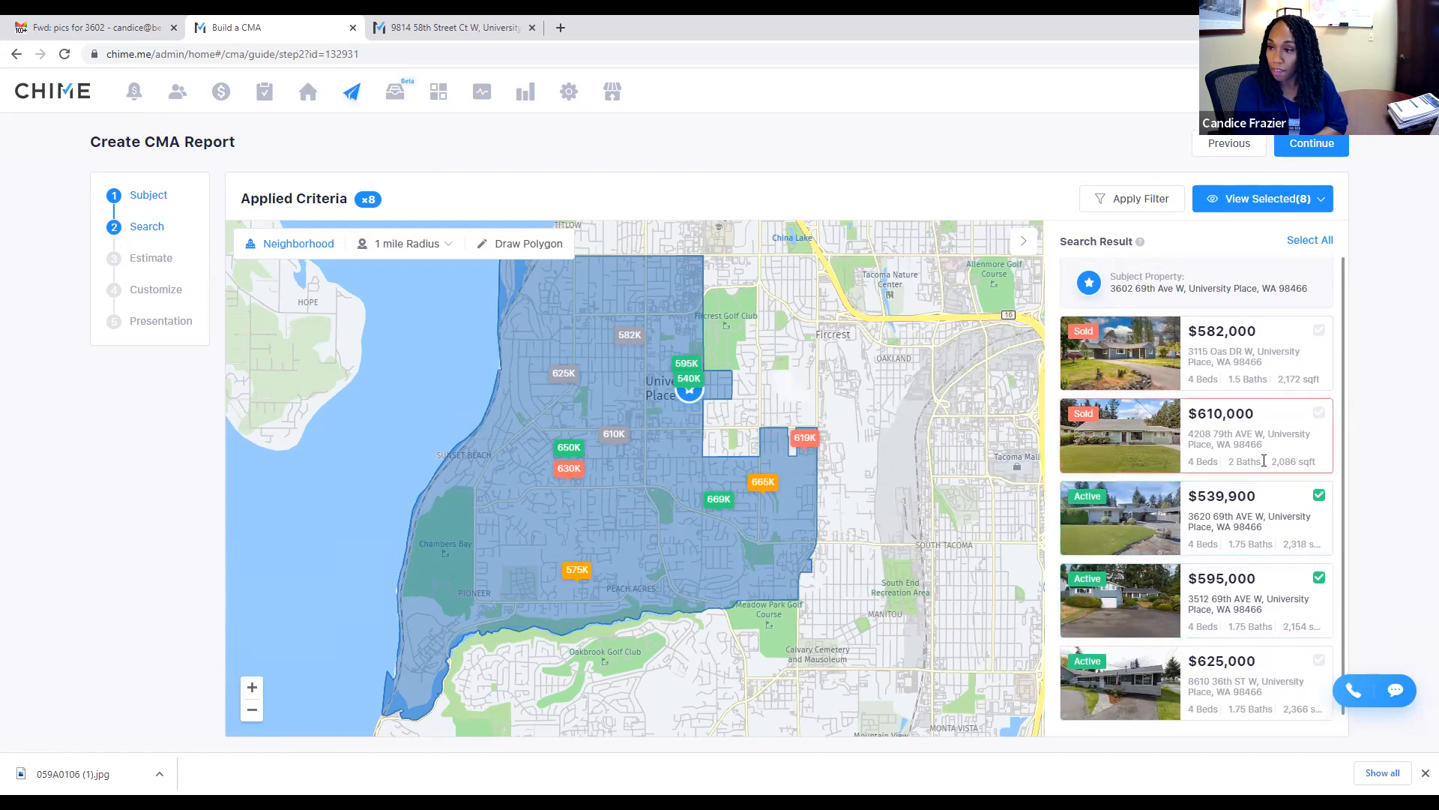
# Step: Review the 8 selected comps, then continue to the Estimate step
pyautogui.click(1275, 200)
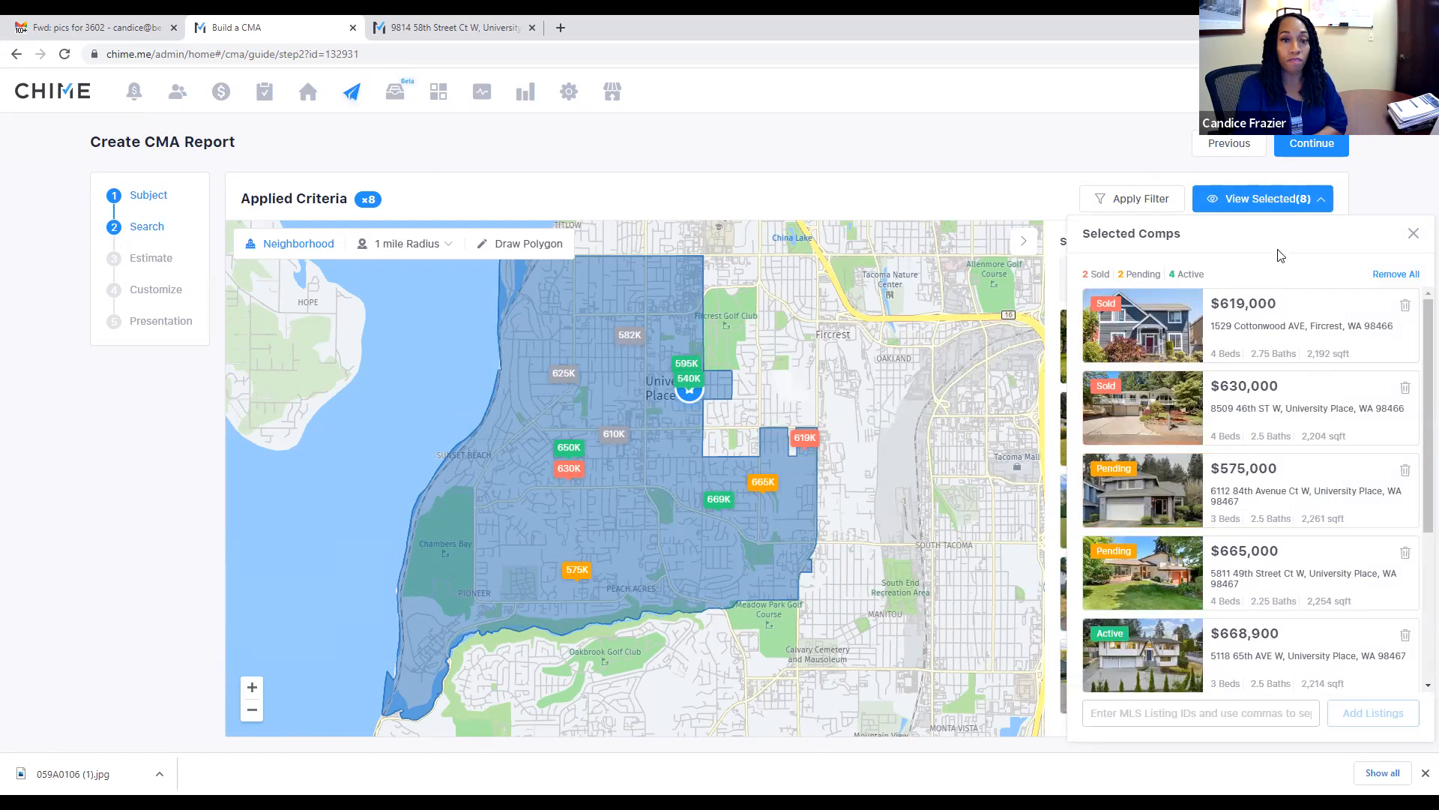
pyautogui.click(1415, 232)
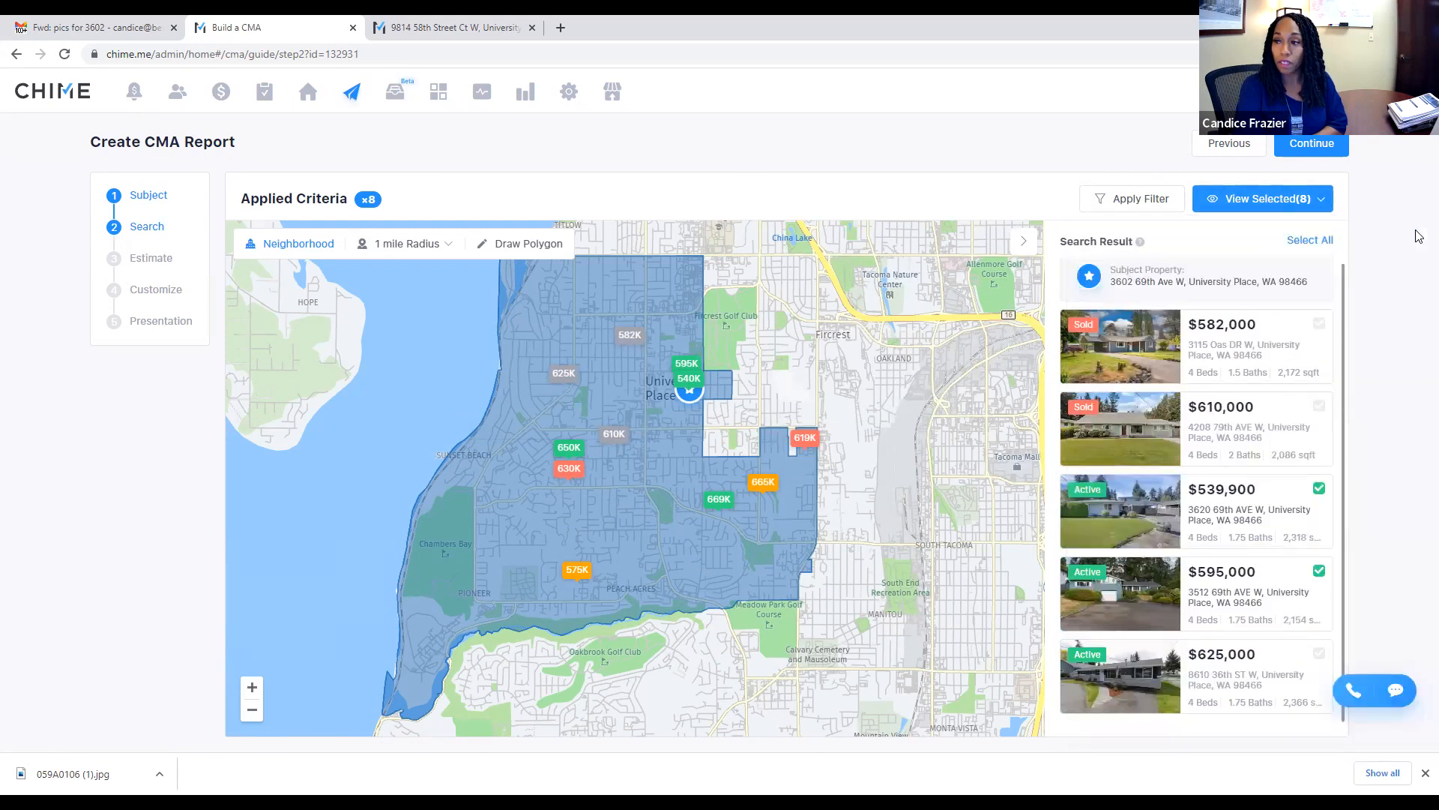
pyautogui.click(1289, 149)
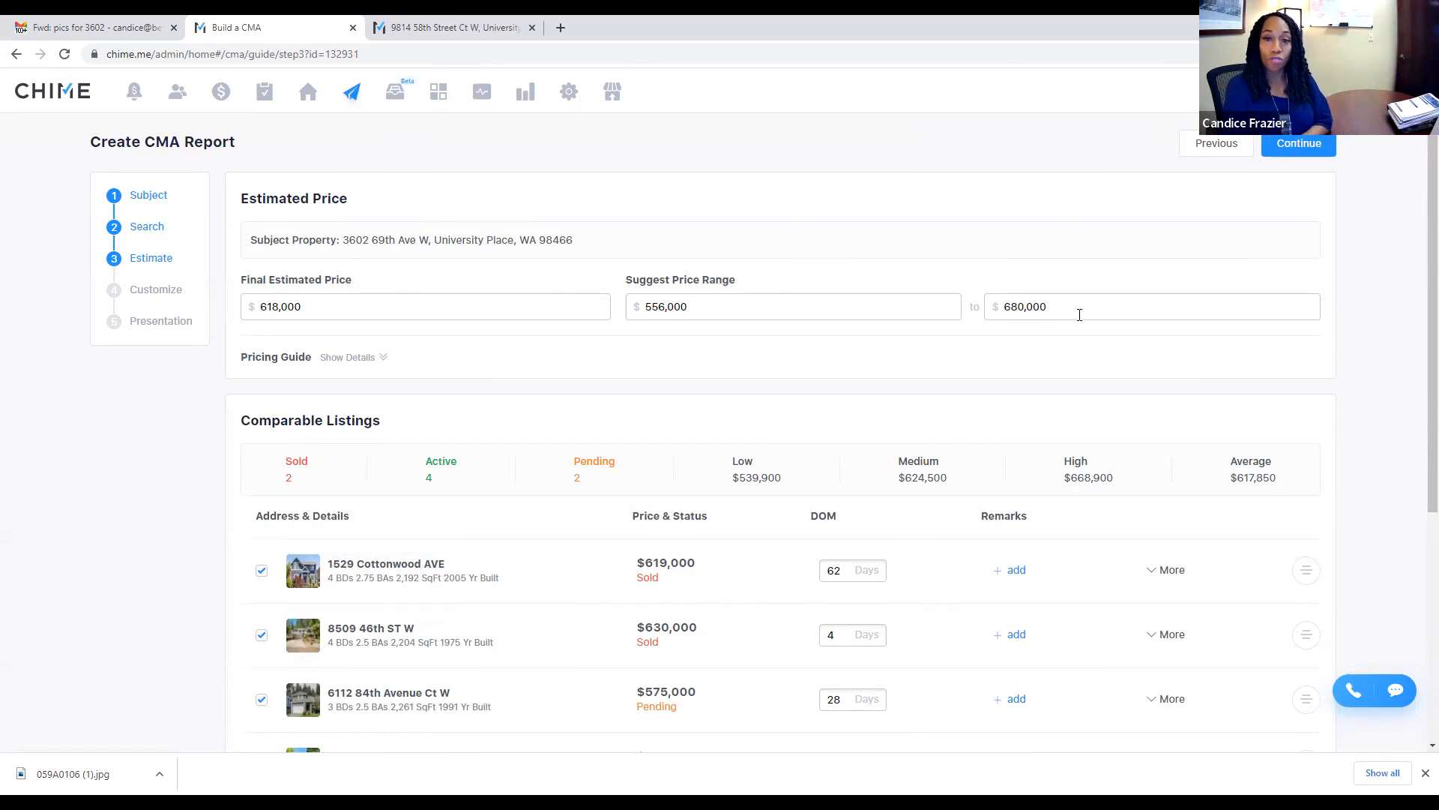
pyautogui.click(314, 308)
pyautogui.moveTo(314, 308); pyautogui.dragTo(258, 311)
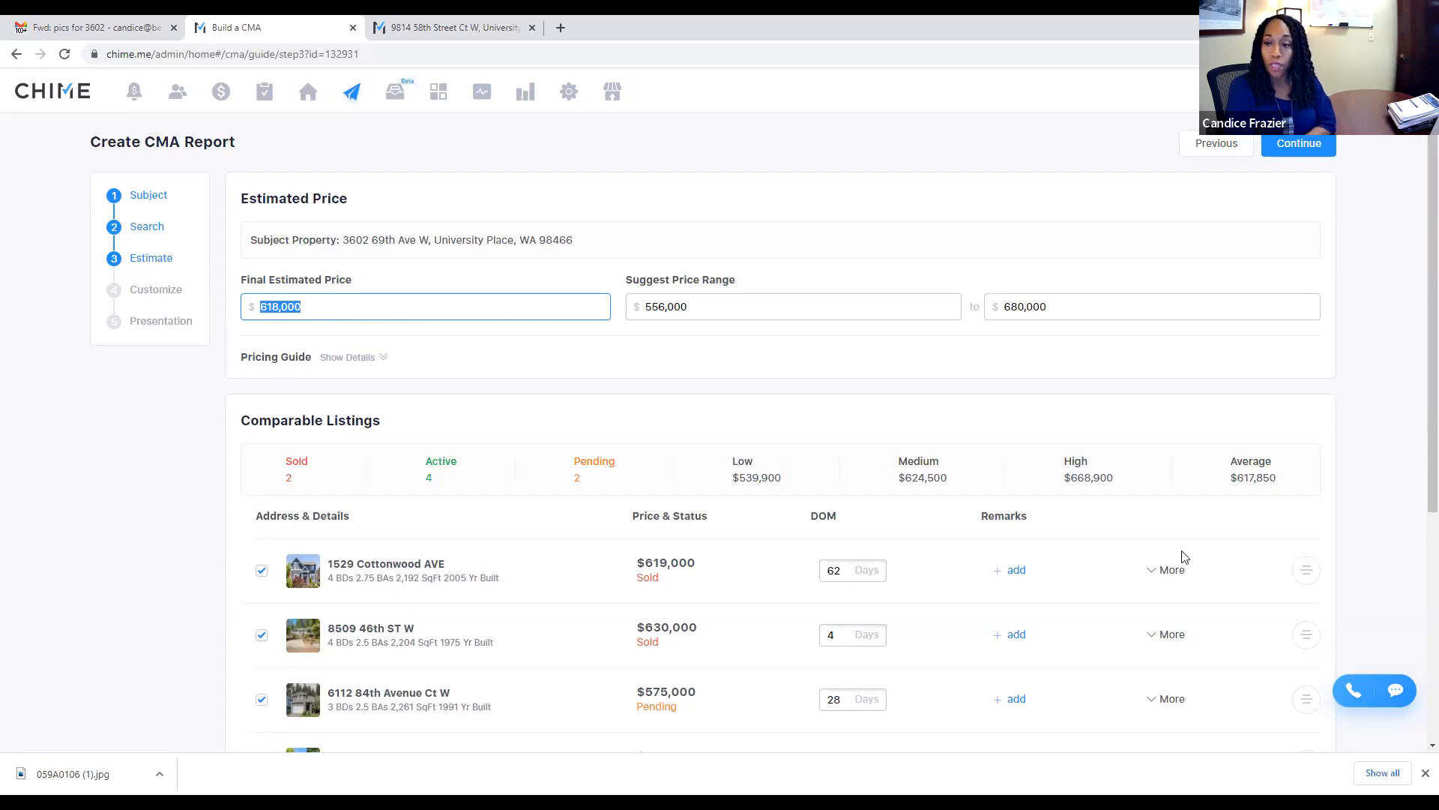
pyautogui.click(1161, 572)
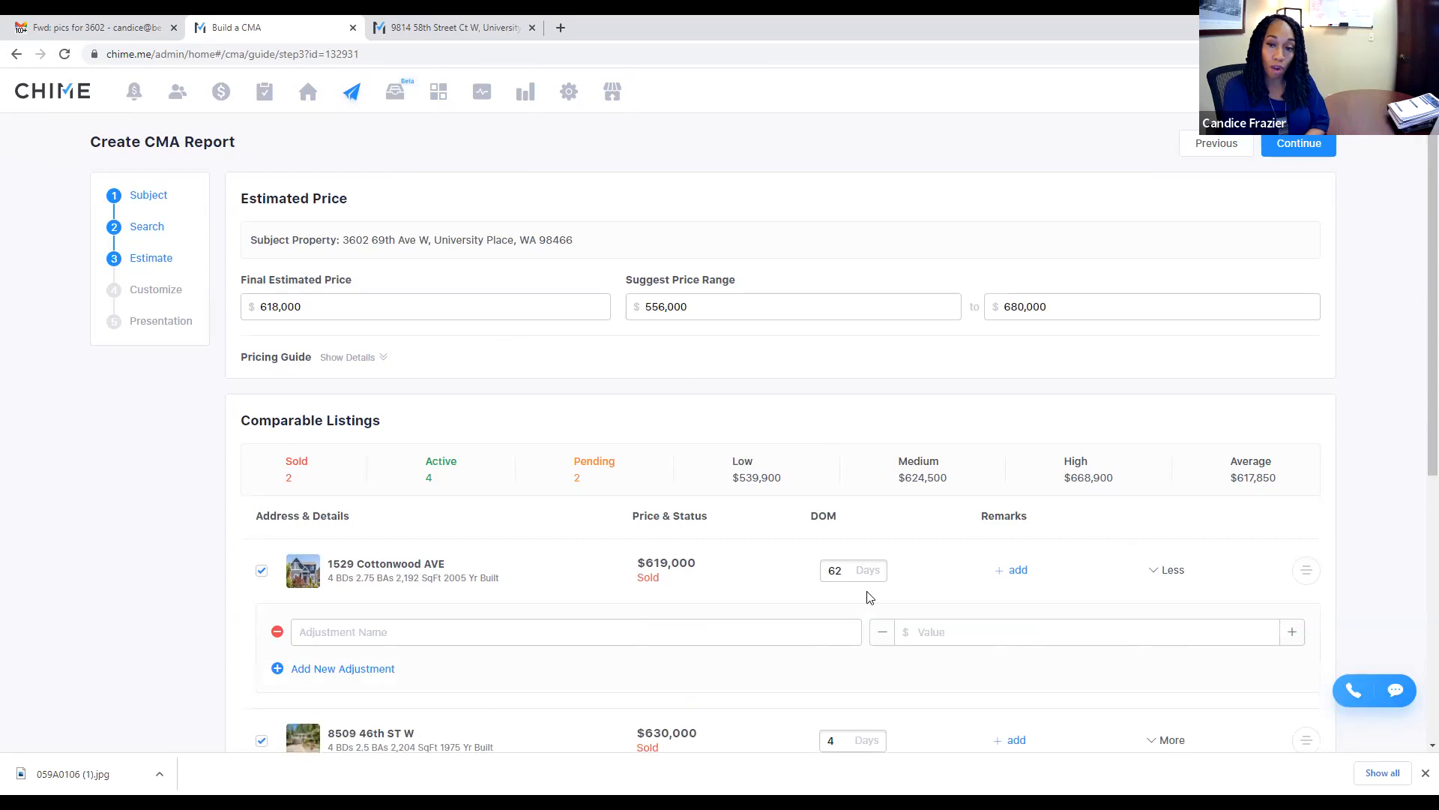
pyautogui.click(350, 670)
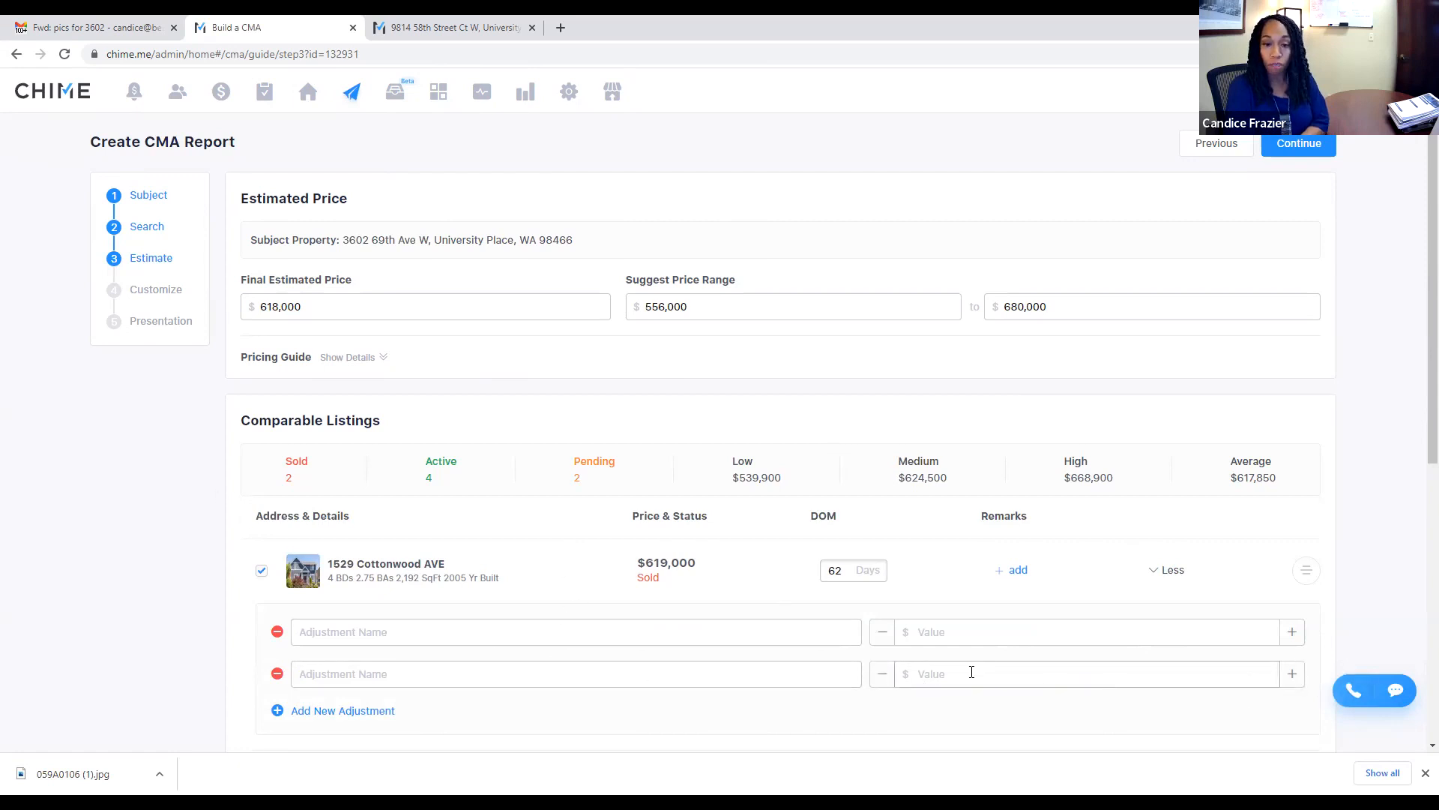
# Step: Start typing an adjustment name, erase it, and remove both empty adjustment rows
pyautogui.click(401, 674)
pyautogui.write('ki')
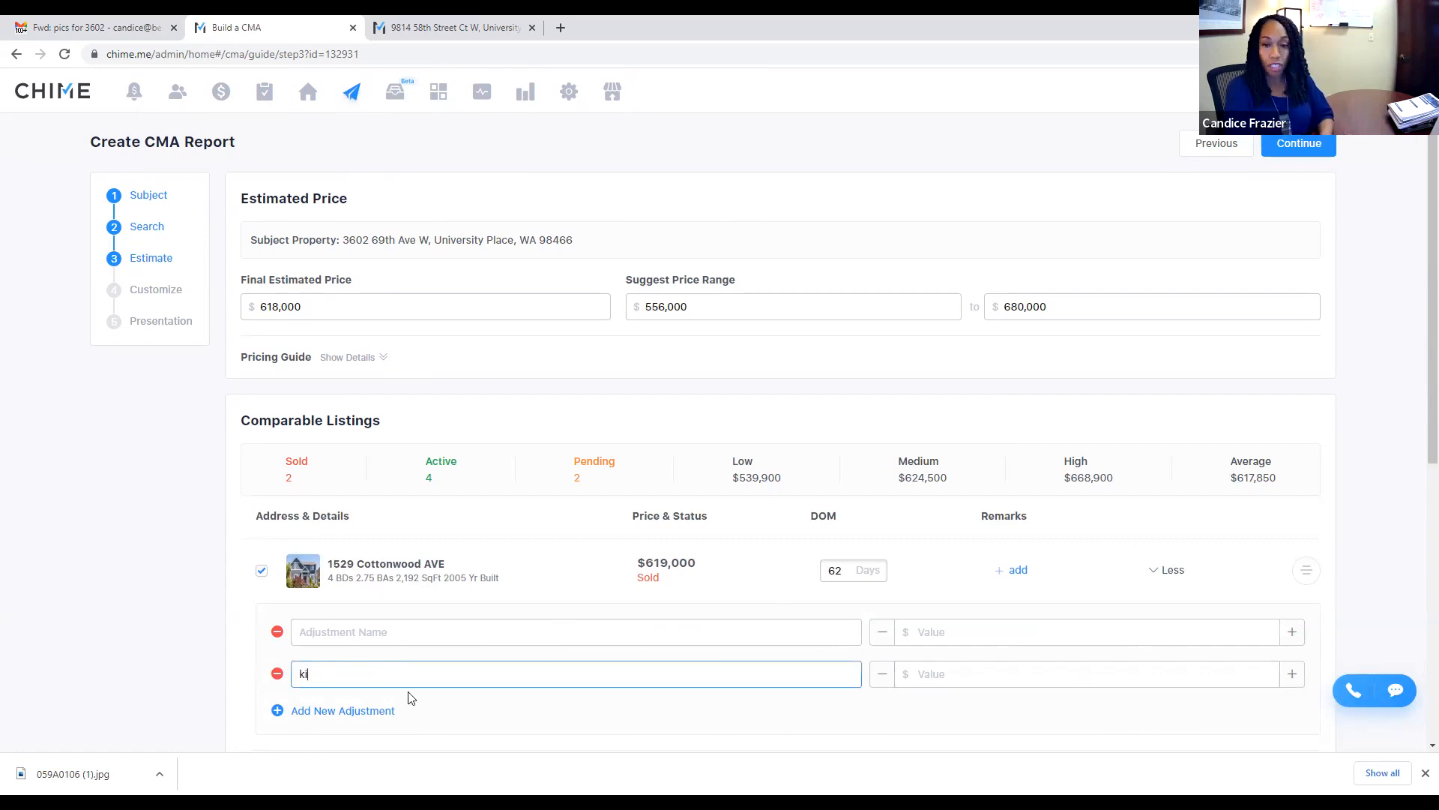
pyautogui.press('BackSpace')
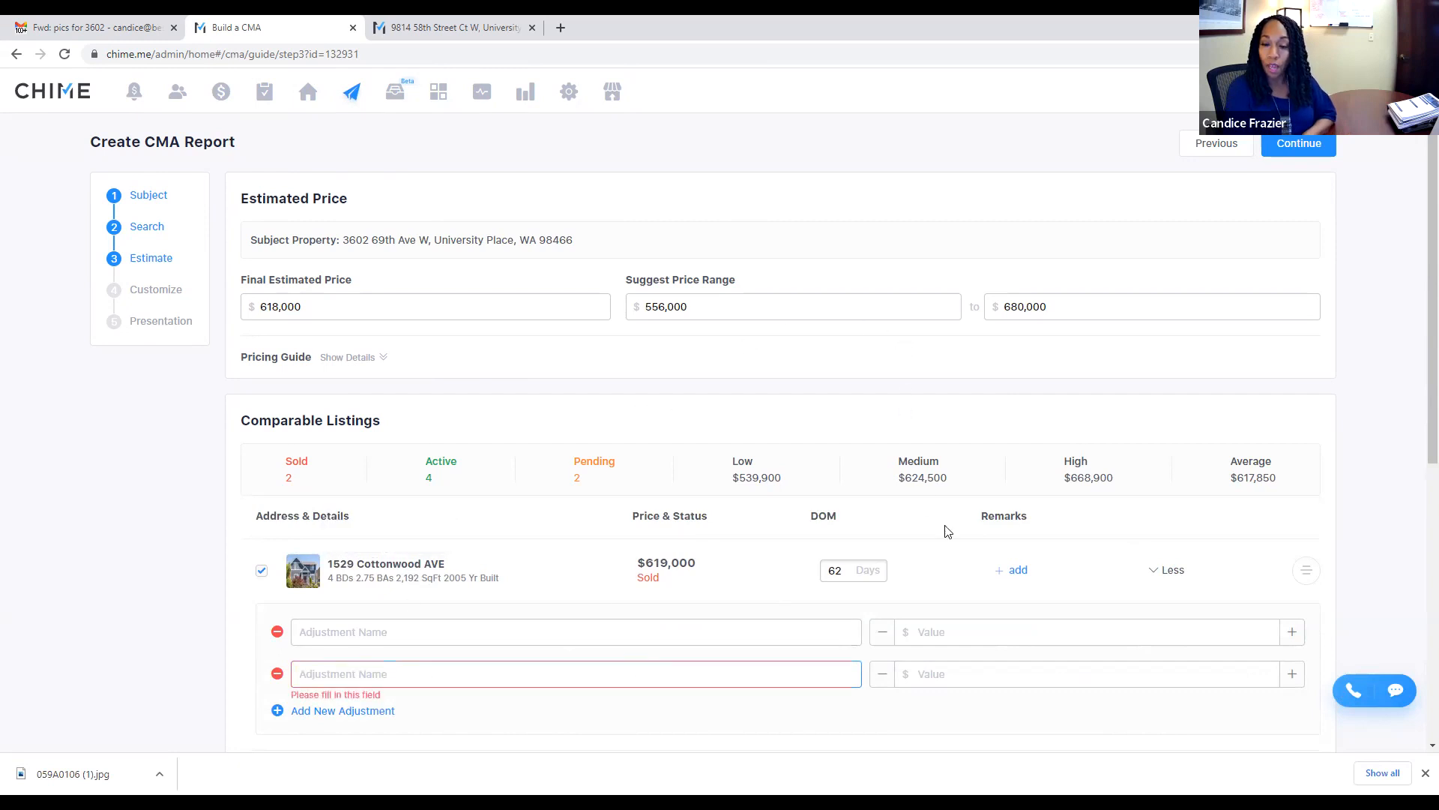
pyautogui.scroll(-1, 416, 703)
pyautogui.scroll(-3, 339, 548)
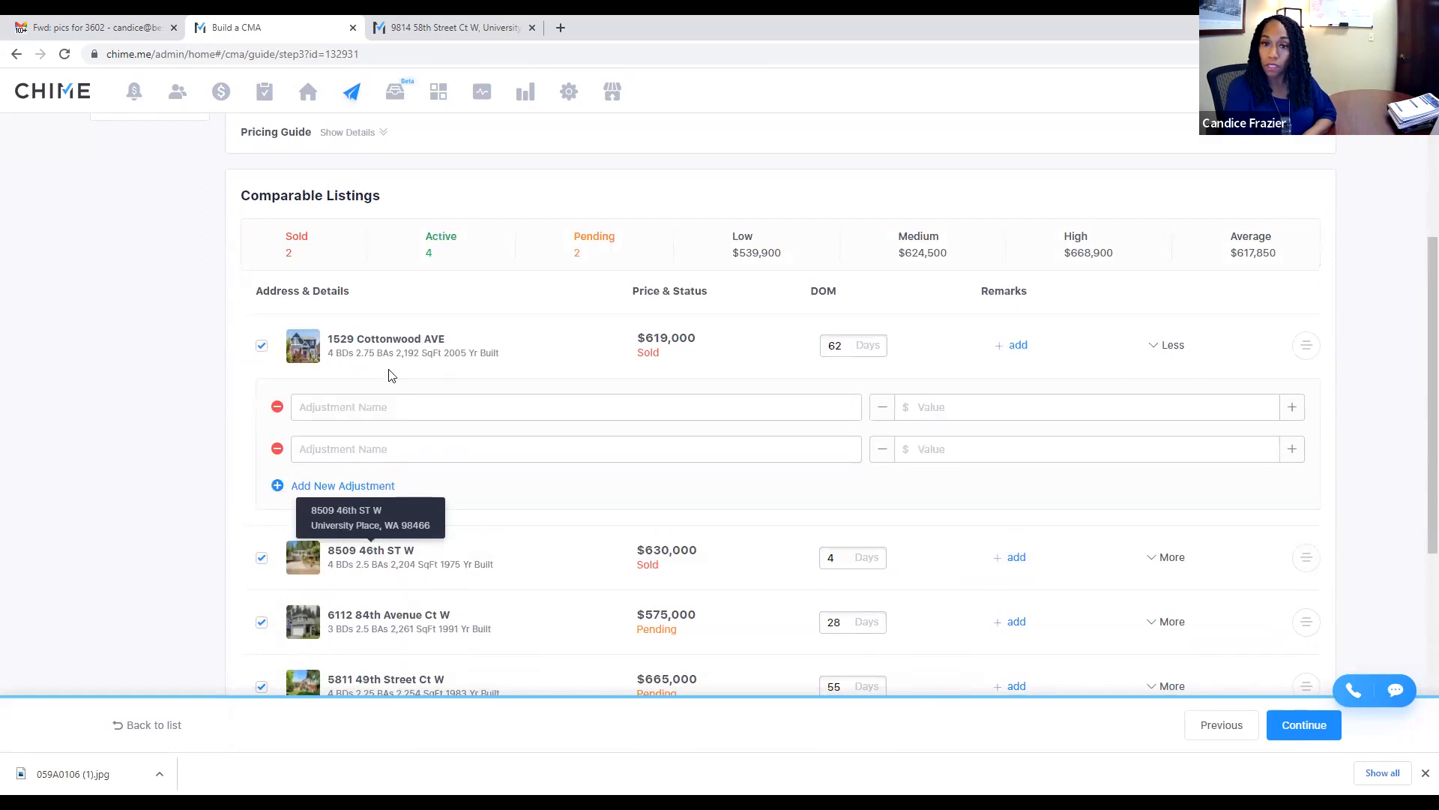
pyautogui.click(276, 407)
pyautogui.click(277, 408)
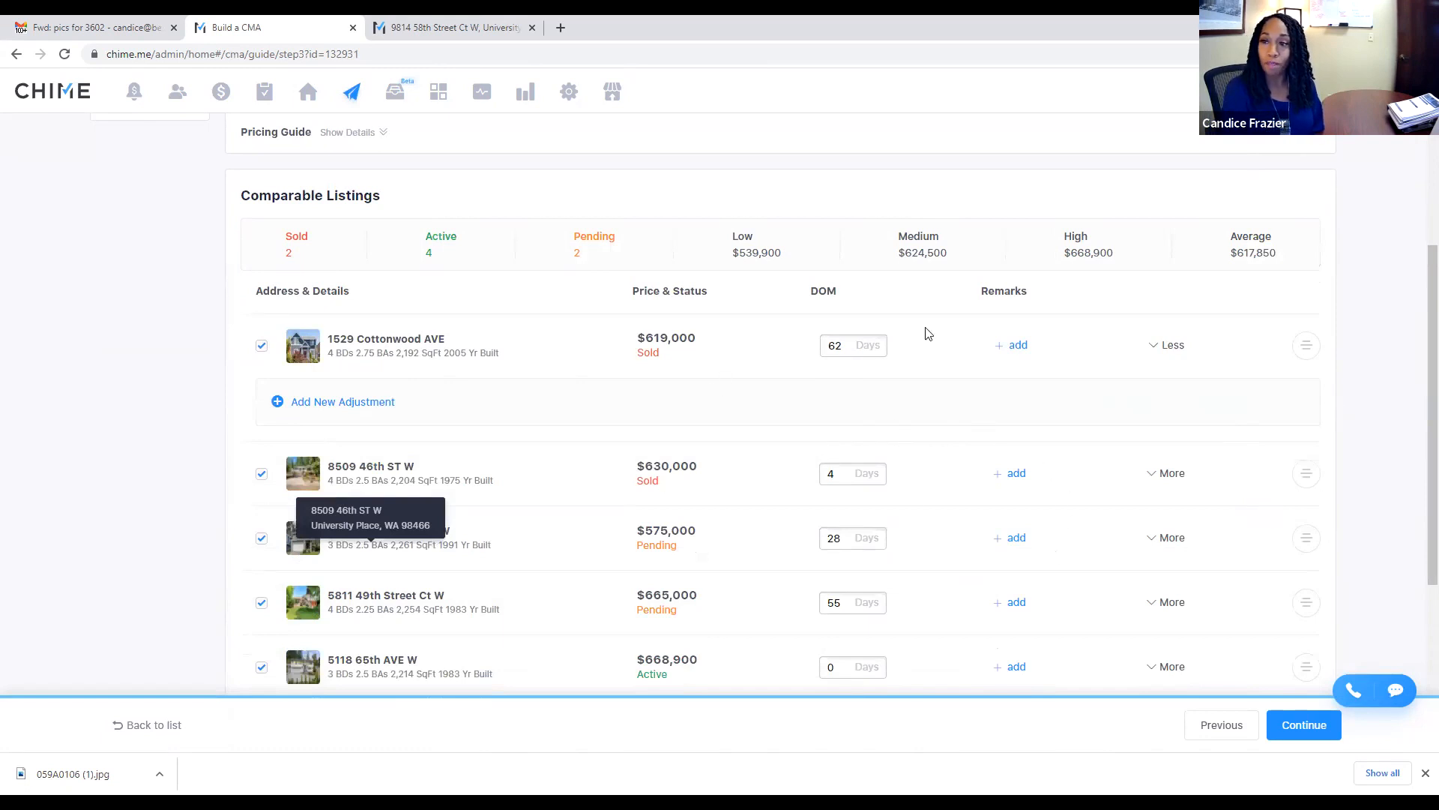
pyautogui.scroll(-4, 929, 334)
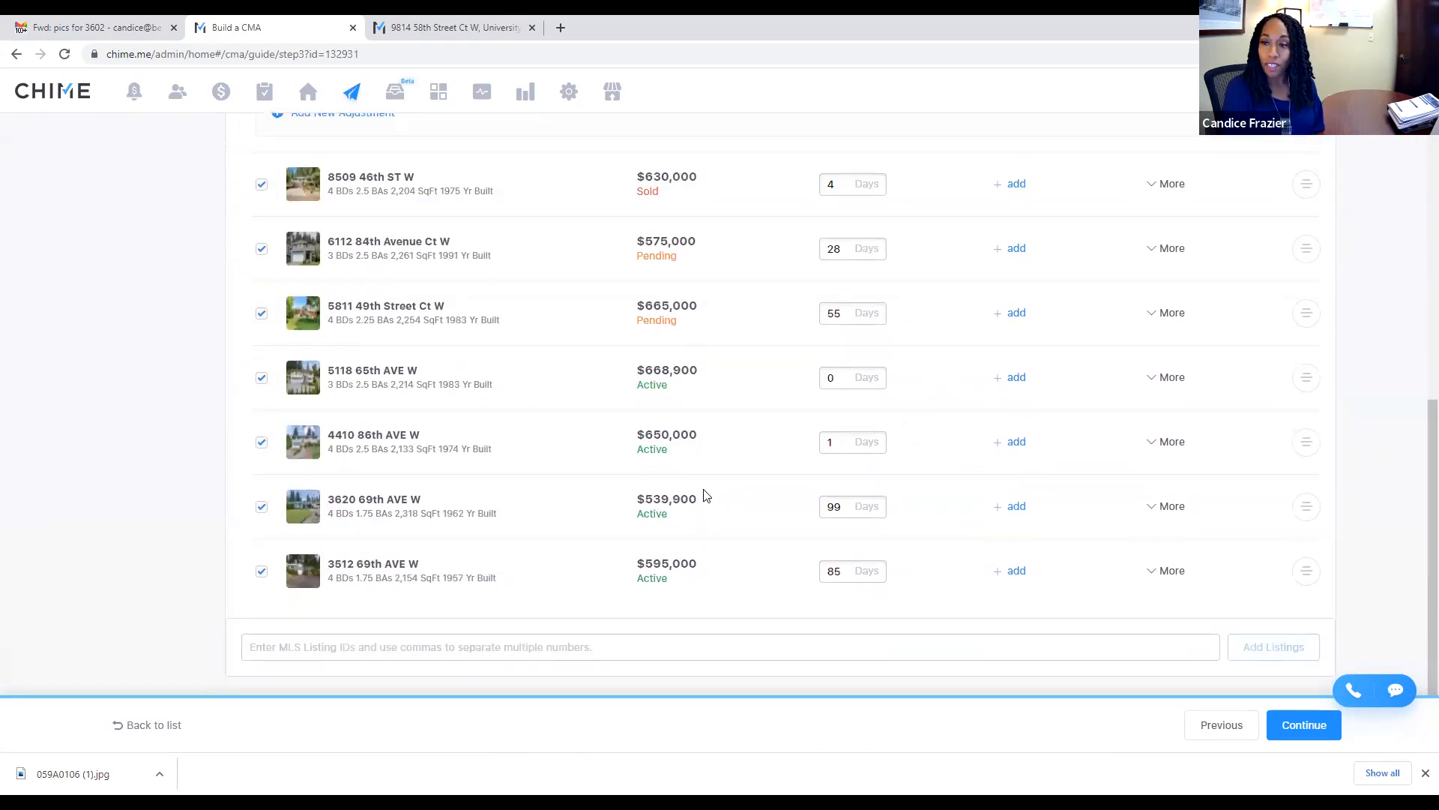
pyautogui.scroll(7, 1000, 408)
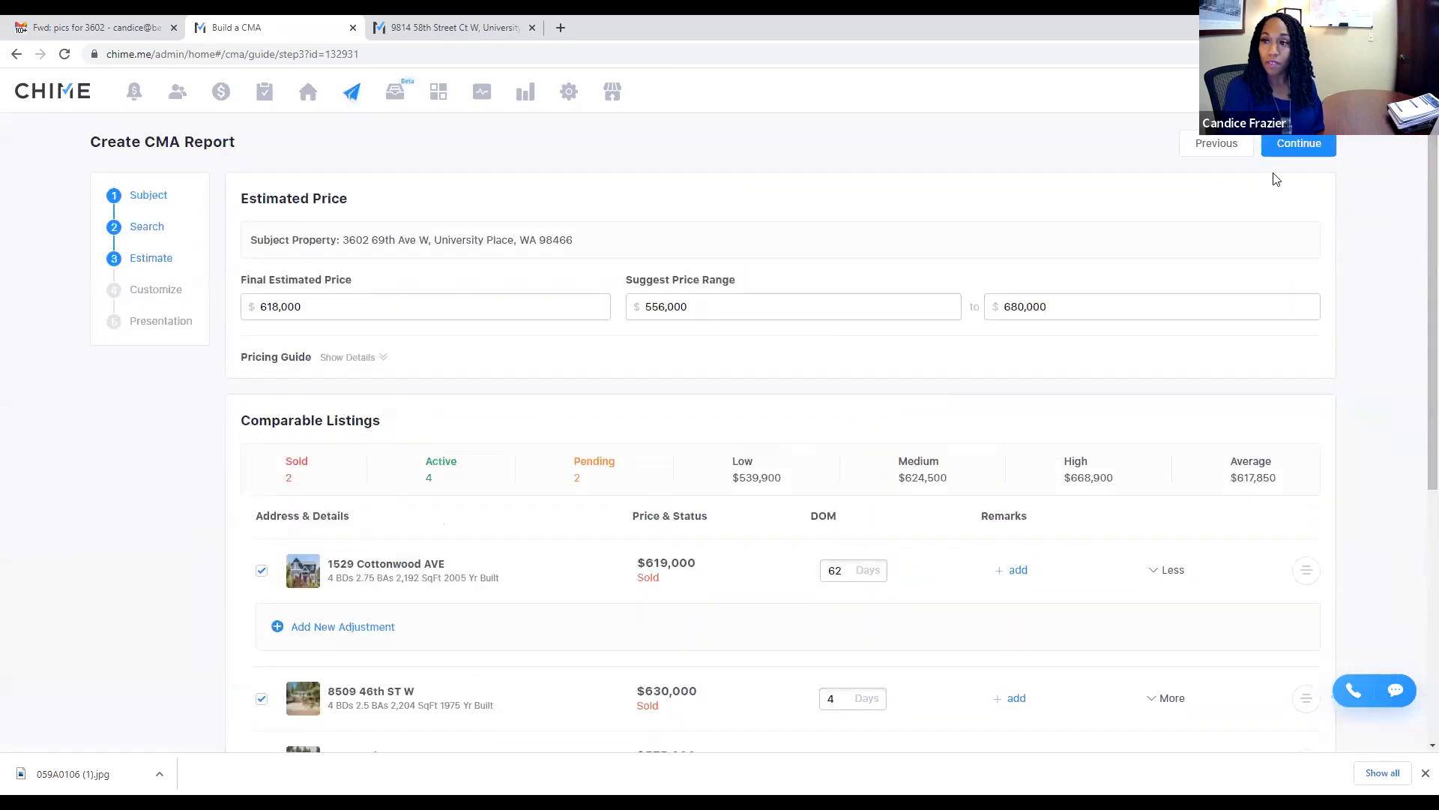
# Step: Replace the 618,000 Final Estimated Price with 595,000 and put the cursor in the MLS Listing IDs box
pyautogui.click(335, 307)
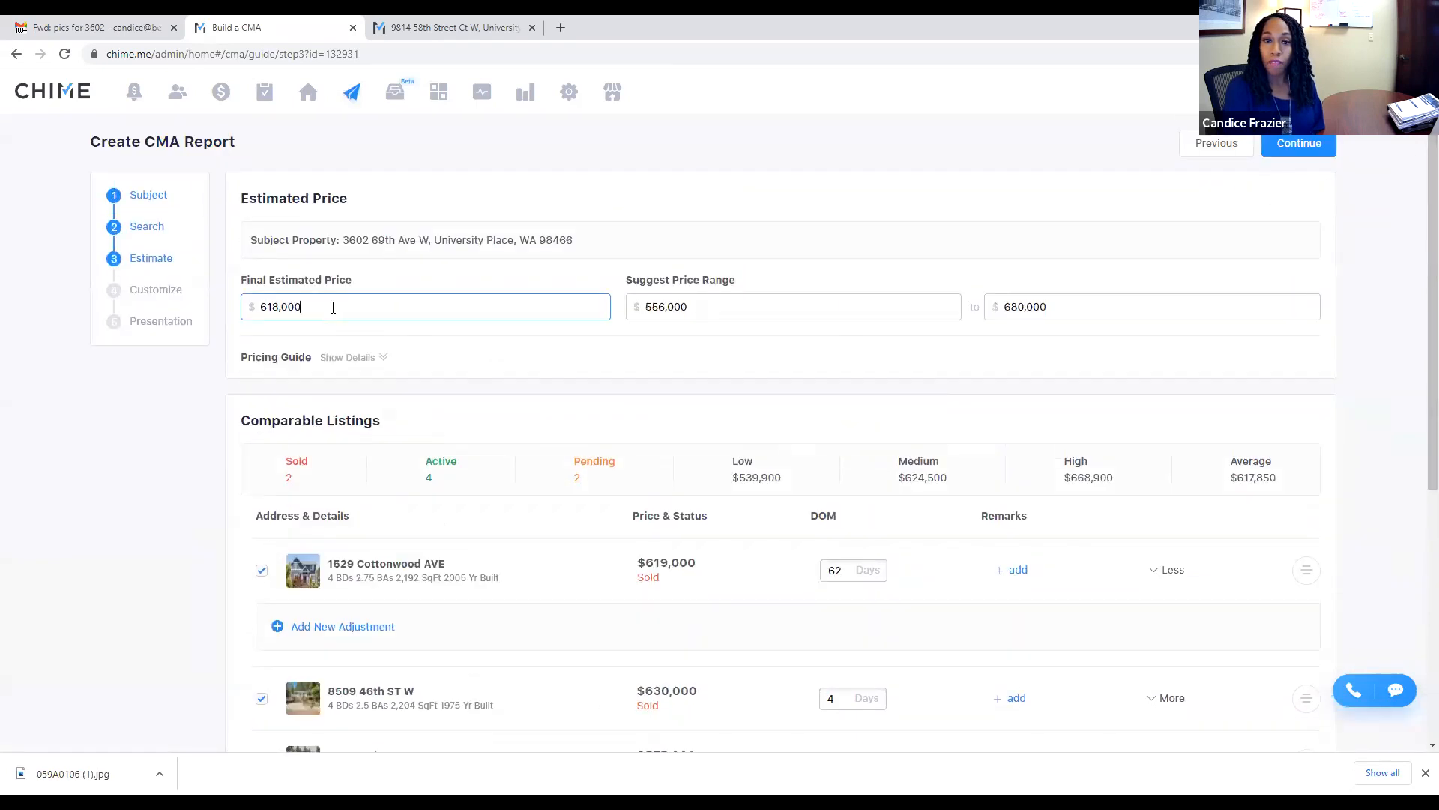
pyautogui.scroll(-6, 865, 417)
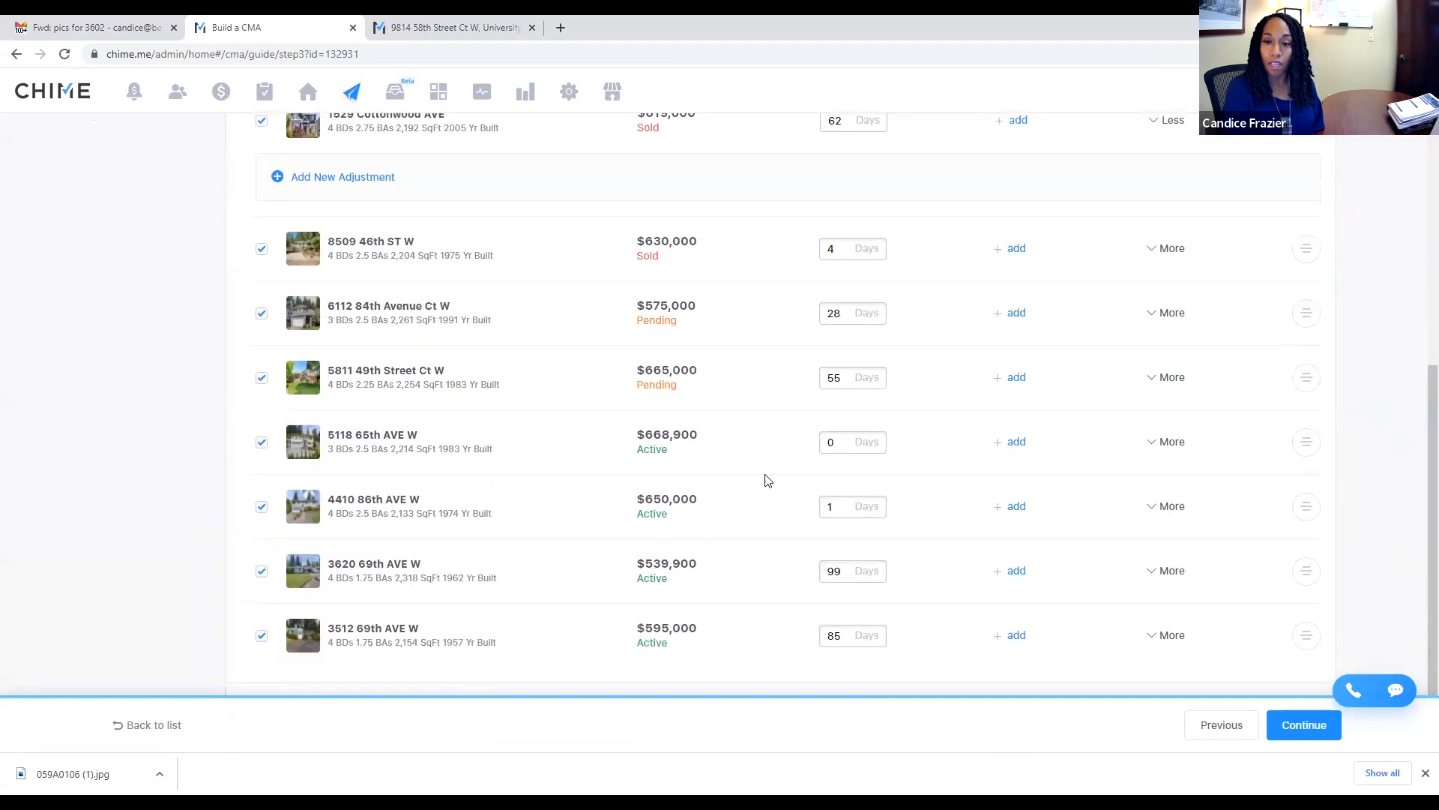
pyautogui.scroll(2, 738, 448)
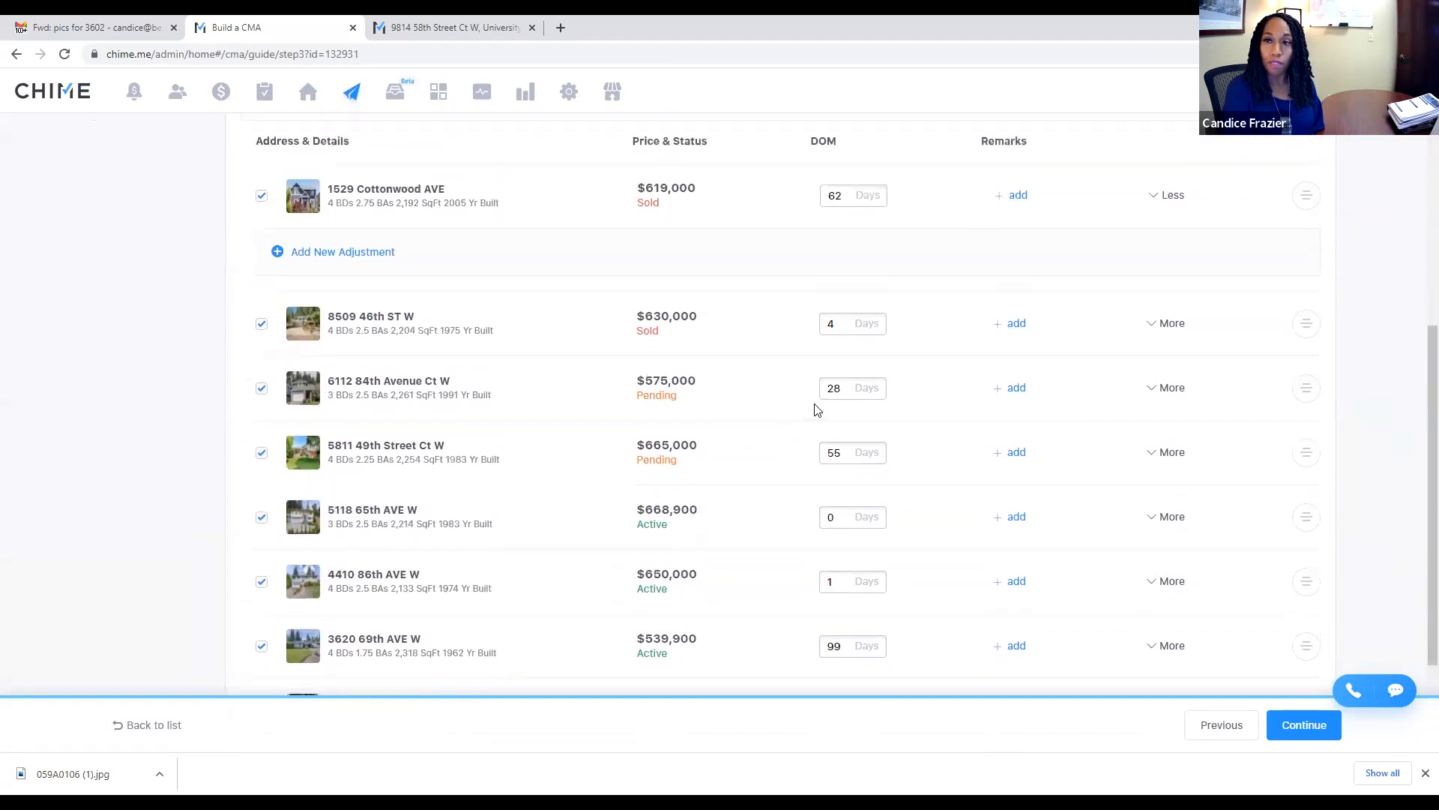
pyautogui.scroll(4, 713, 433)
pyautogui.scroll(-2, 713, 422)
pyautogui.scroll(-4, 712, 422)
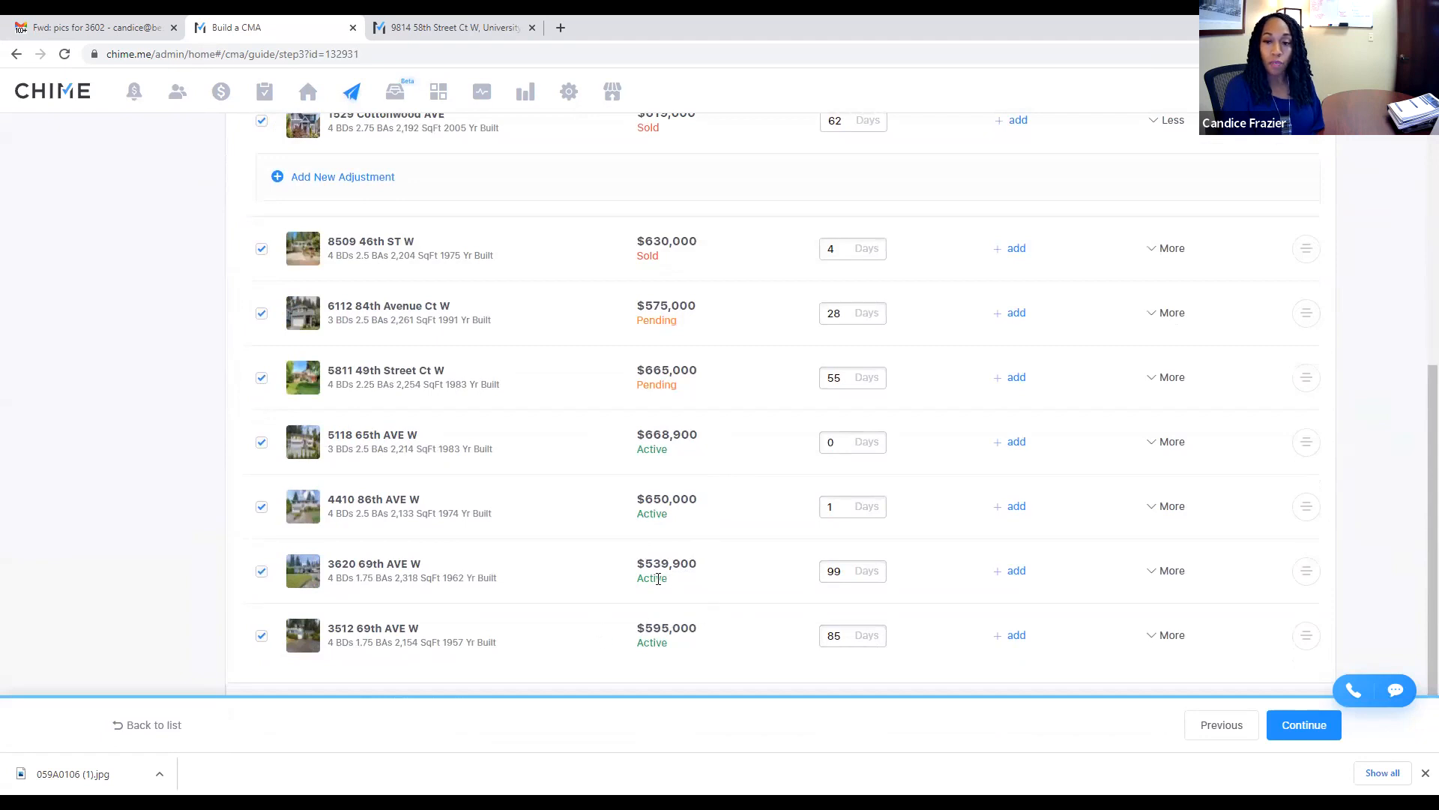
pyautogui.scroll(3, 546, 385)
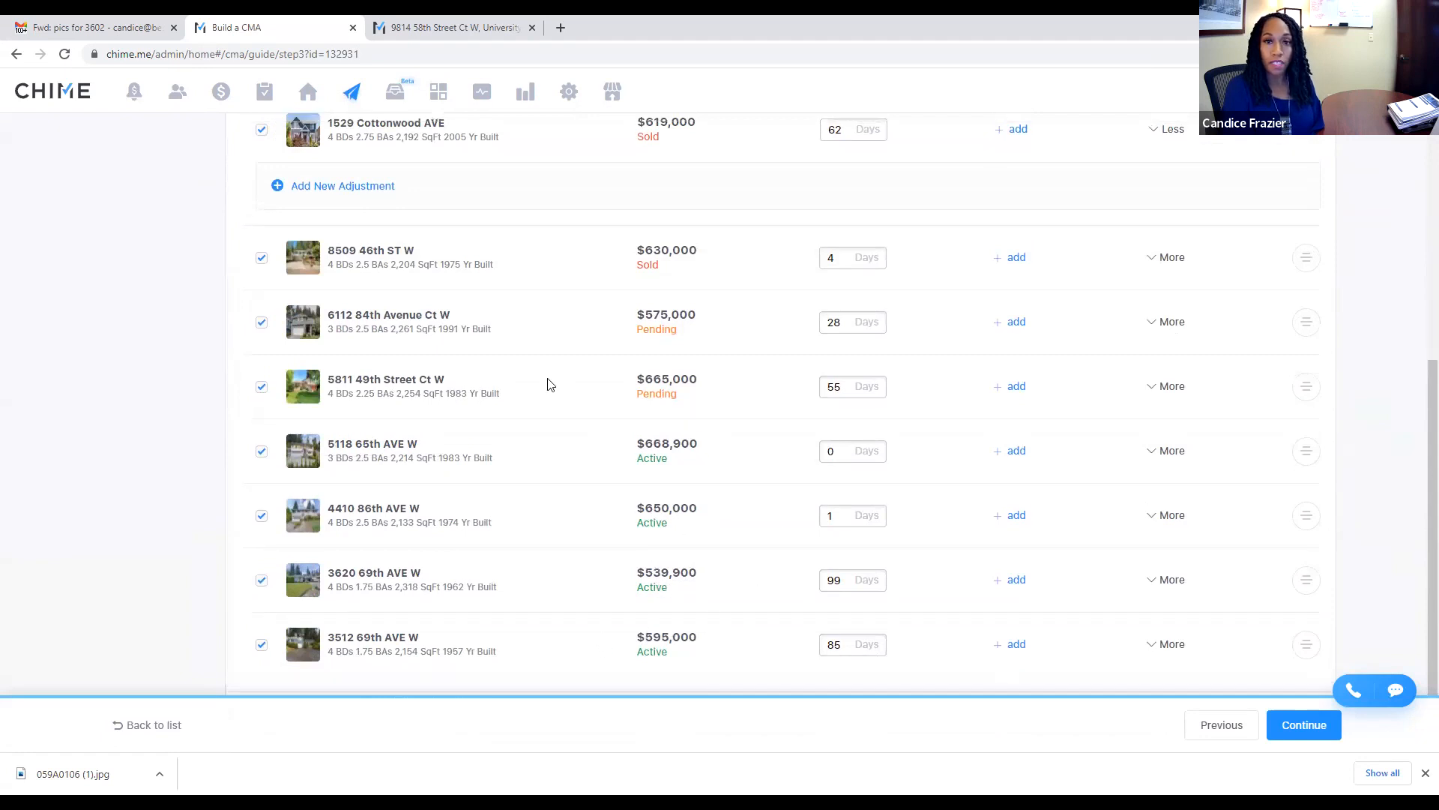
pyautogui.scroll(5, 460, 383)
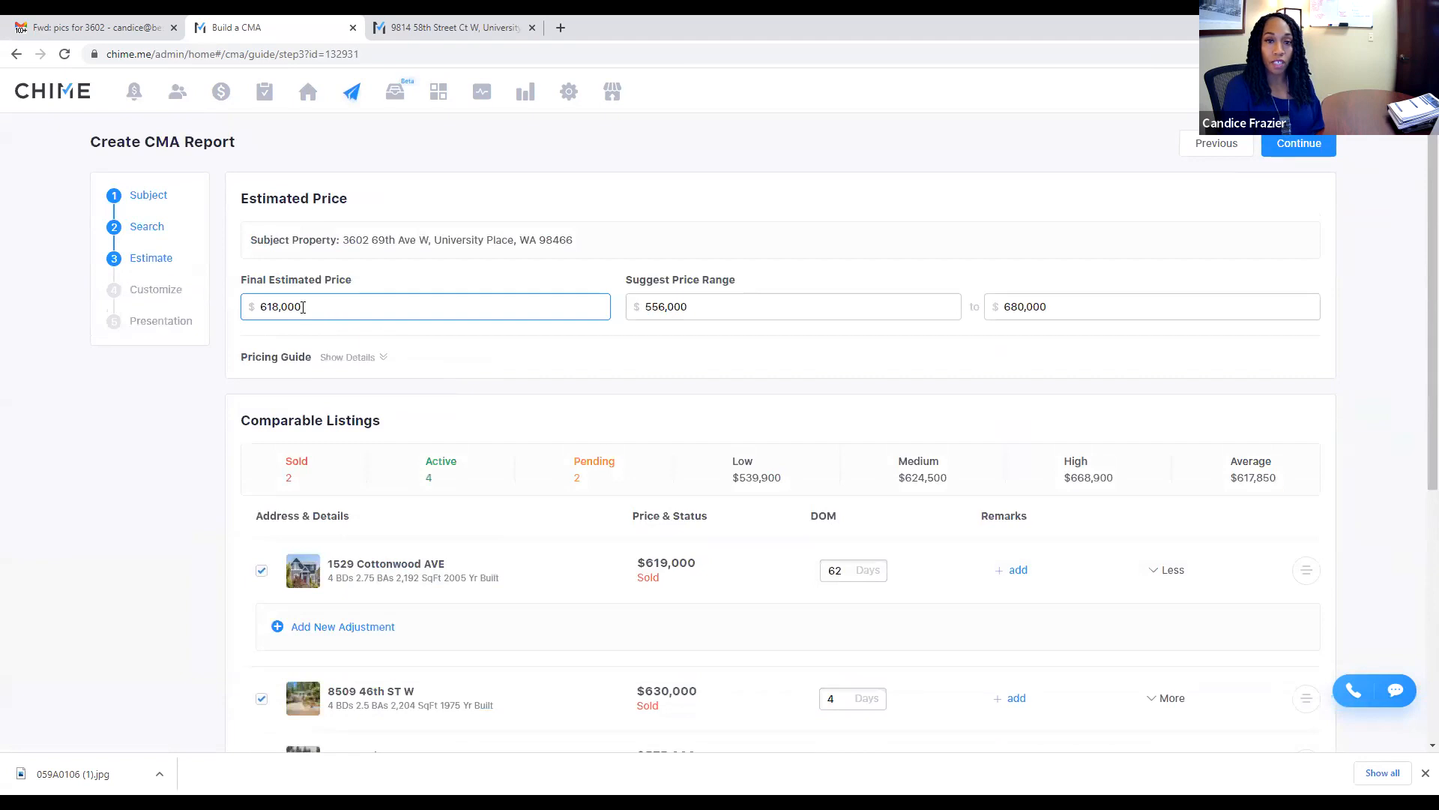
pyautogui.doubleClick(276, 308)
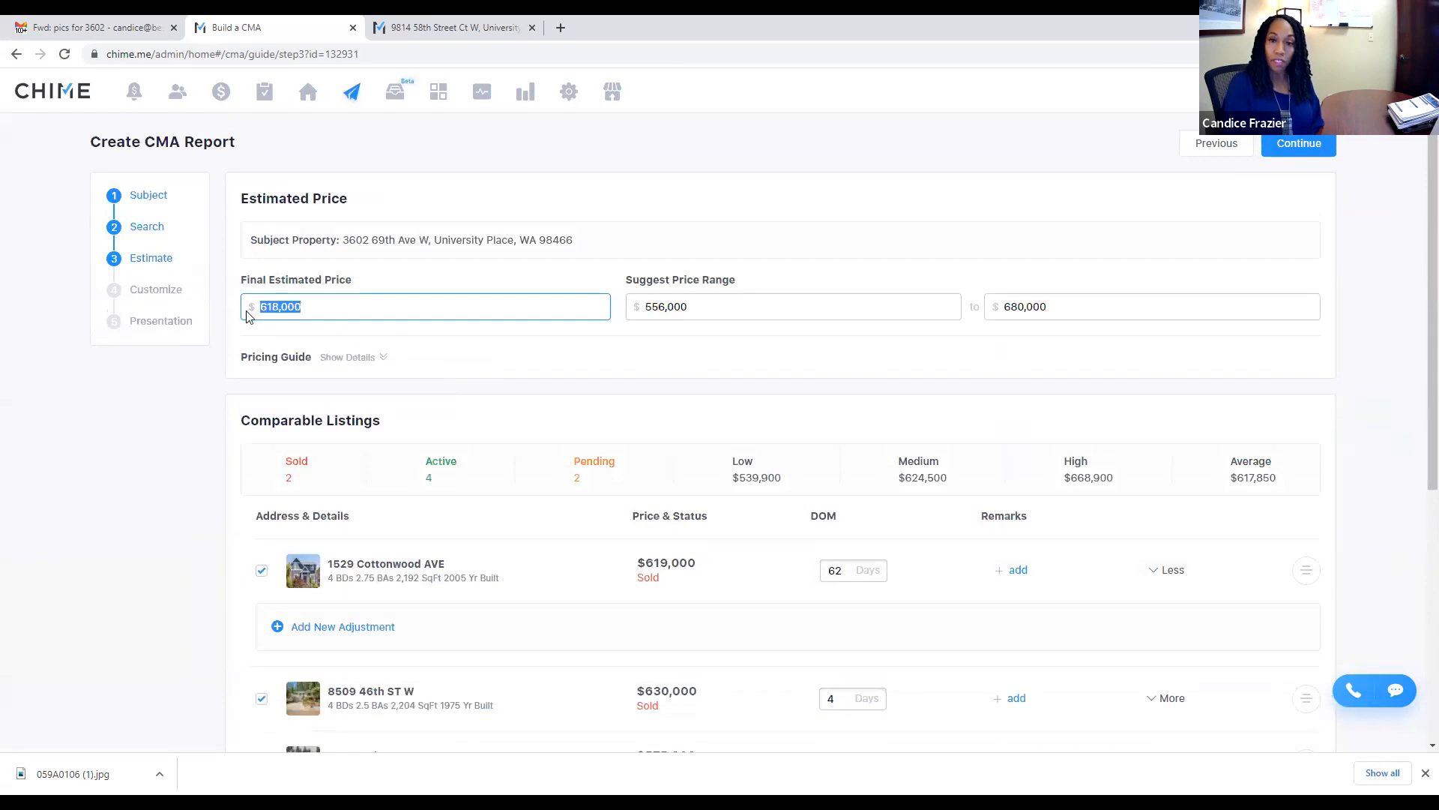
pyautogui.write('595,000')
pyautogui.scroll(-1, 1047, 346)
pyautogui.scroll(-6, 1035, 346)
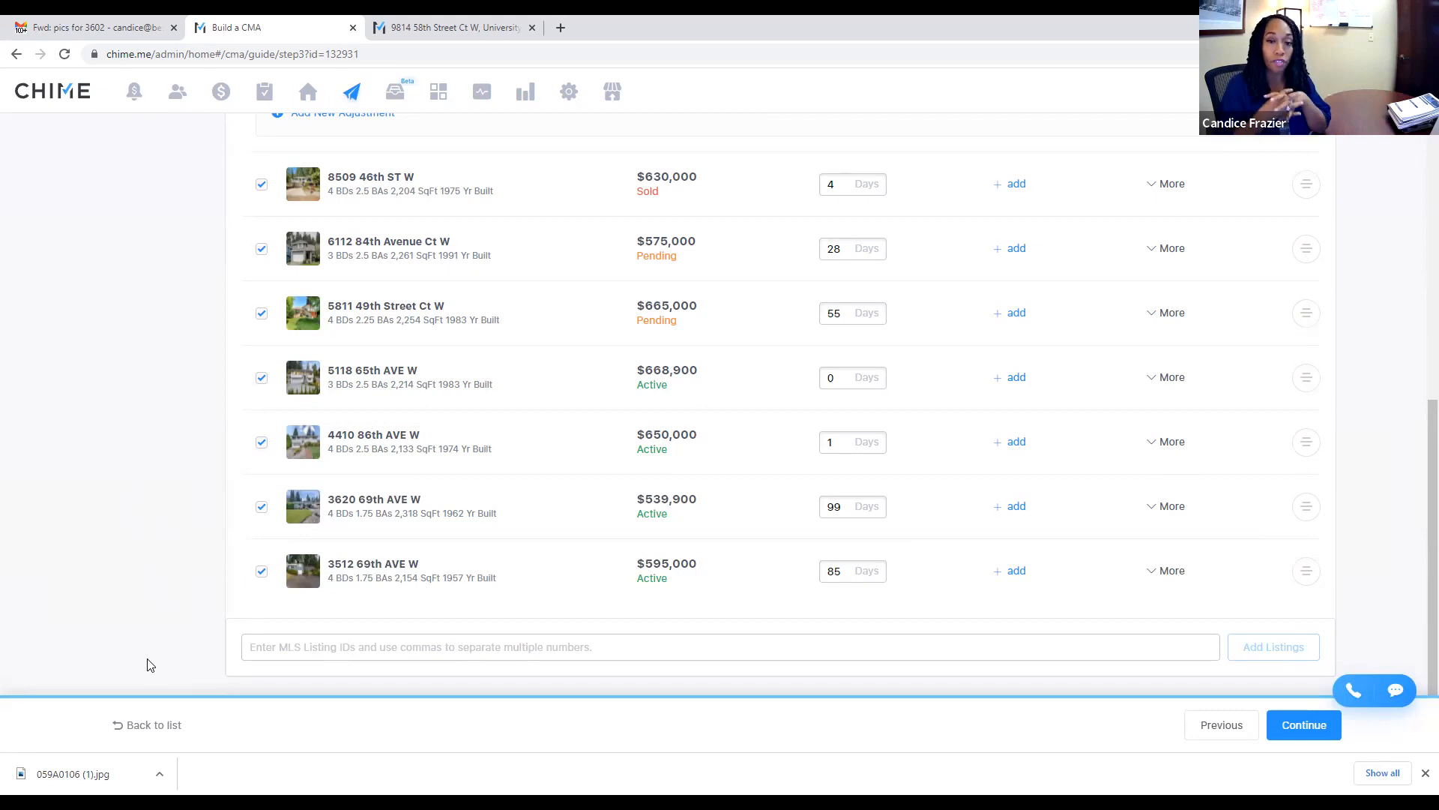
pyautogui.click(304, 646)
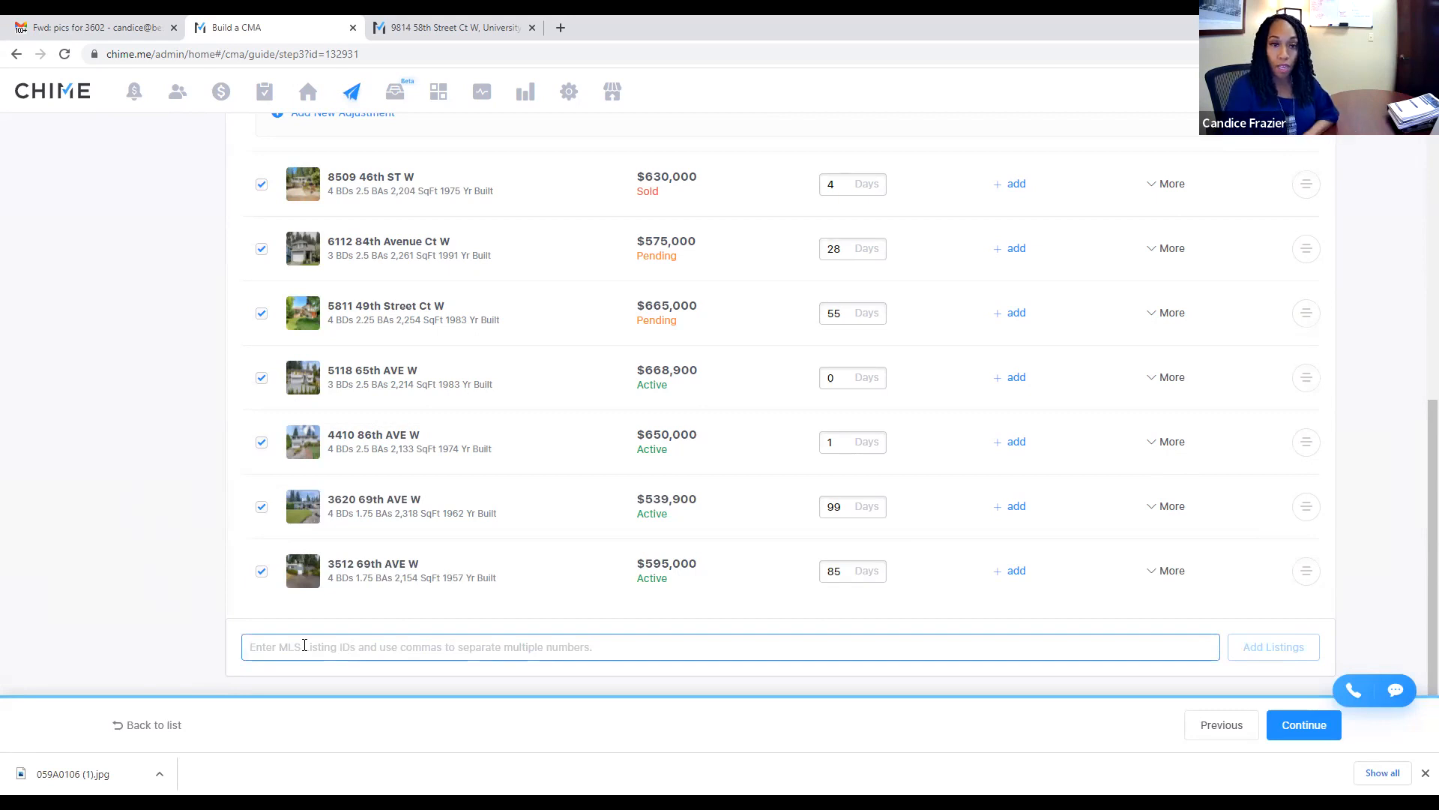
pyautogui.click(114, 22)
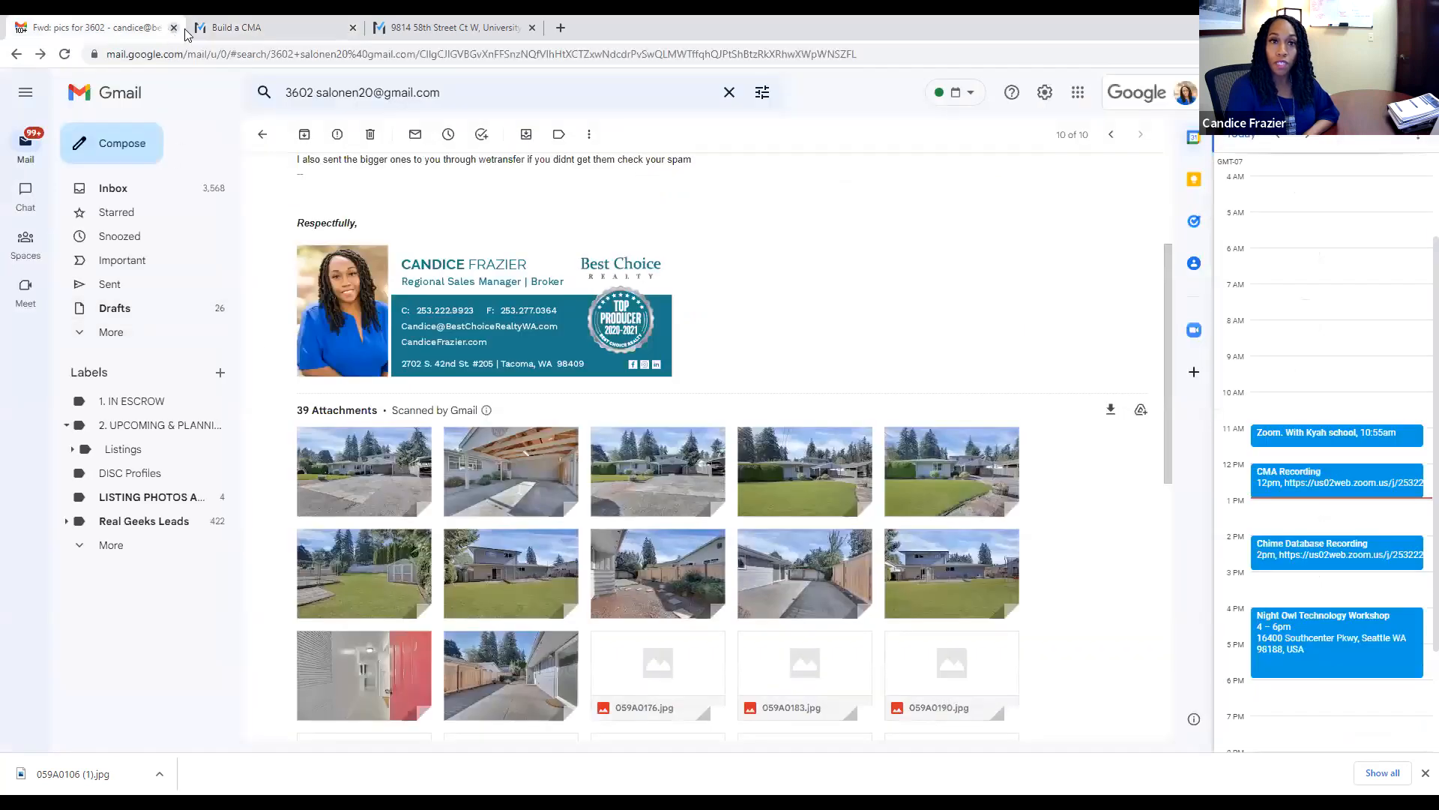
pyautogui.click(293, 27)
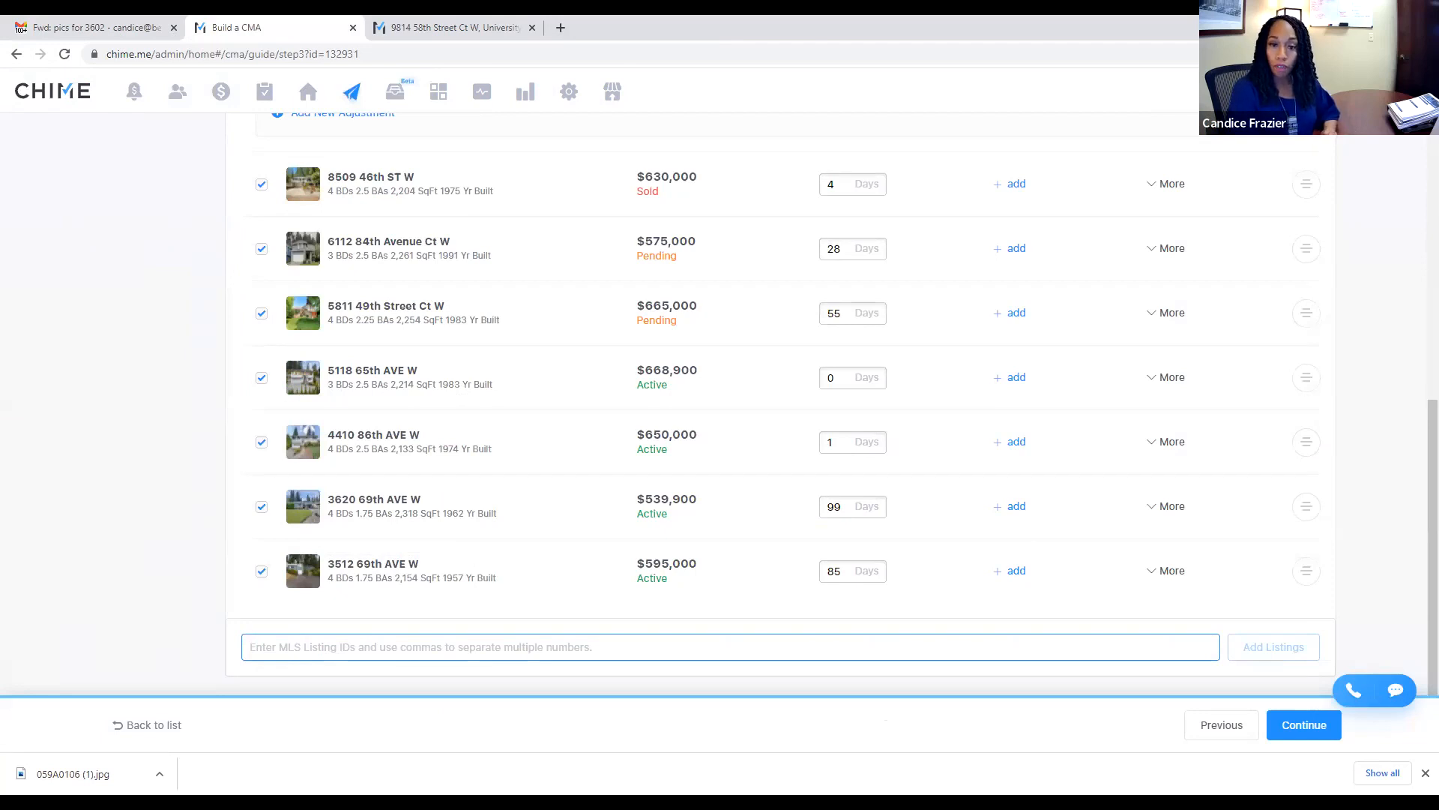
pyautogui.write('1961241')
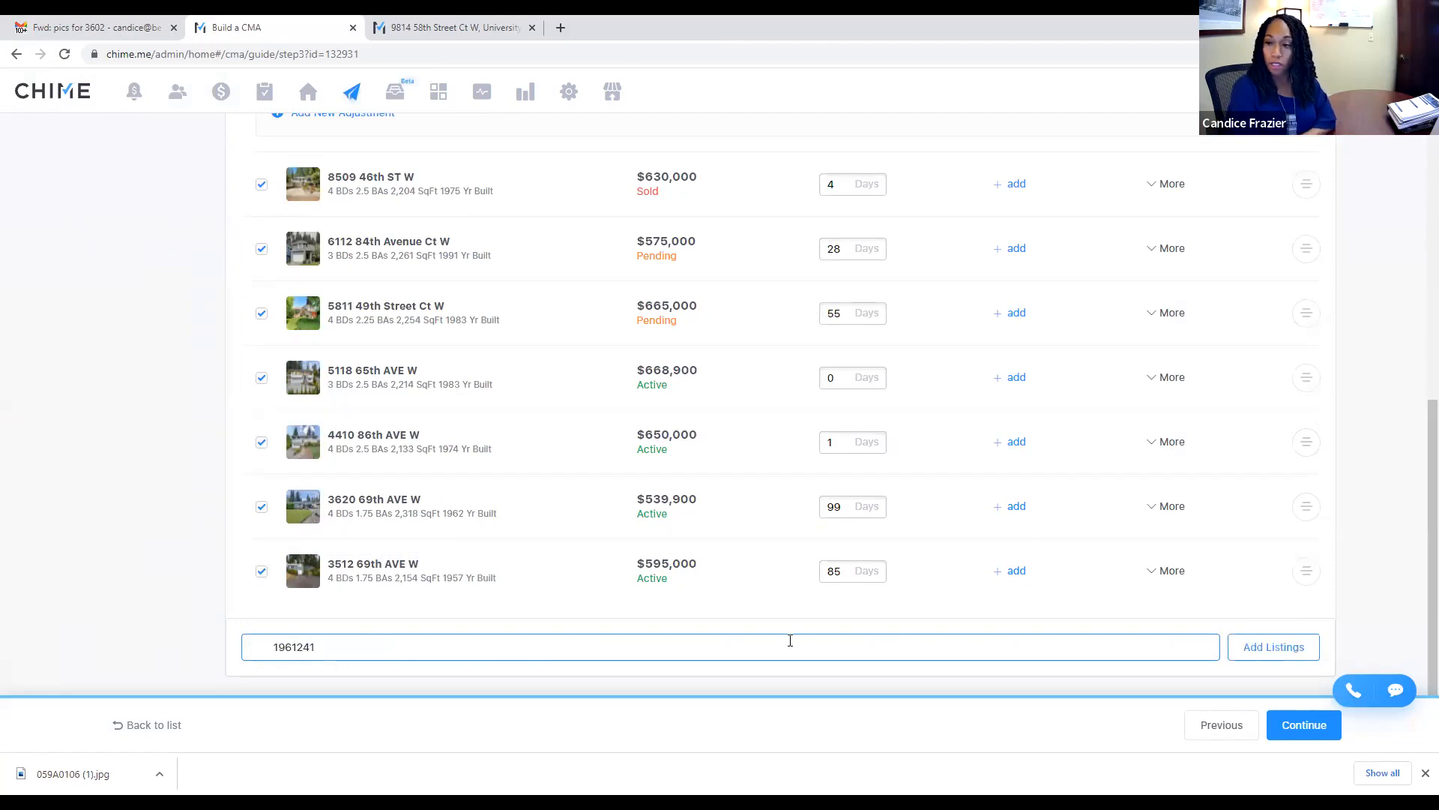
pyautogui.click(1273, 651)
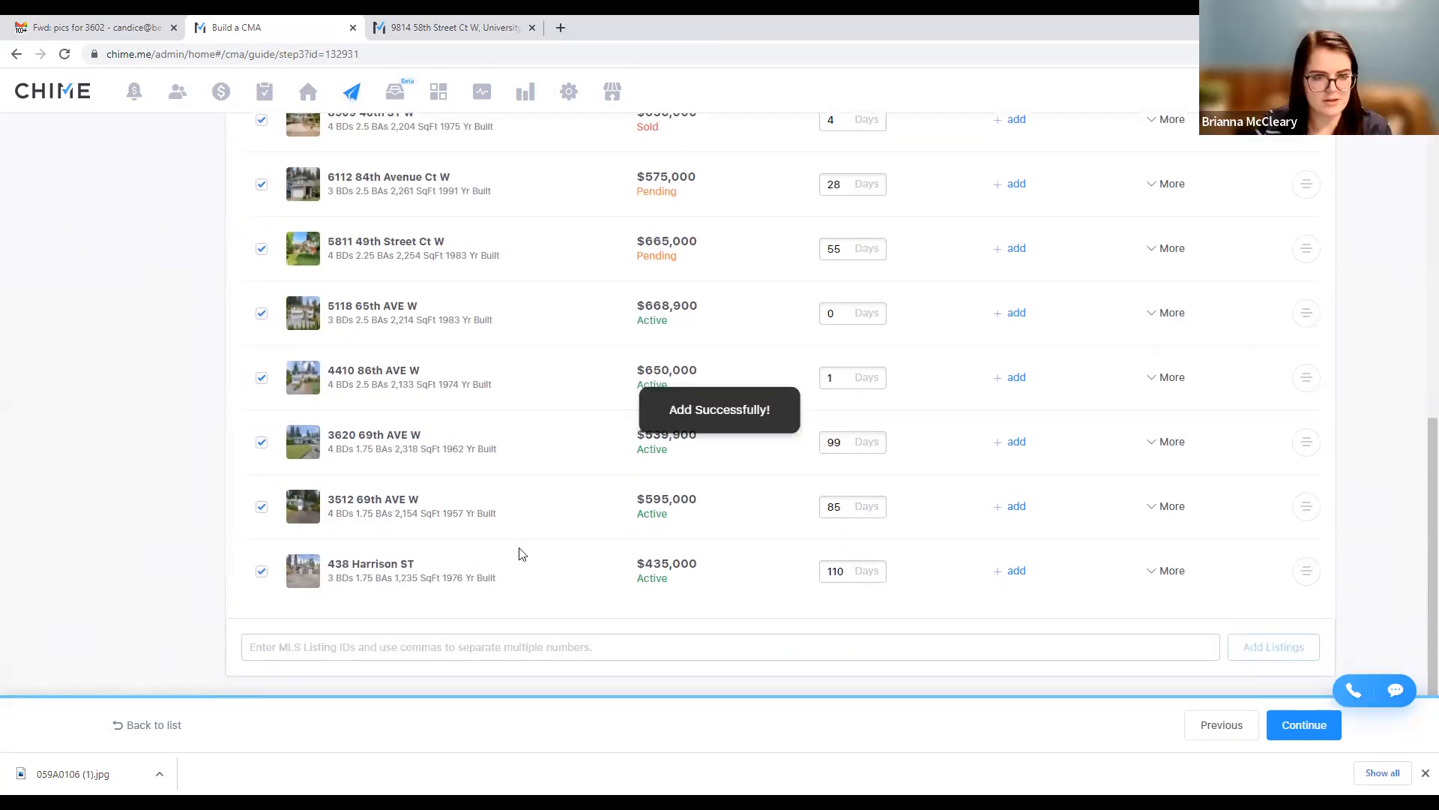
pyautogui.click(261, 572)
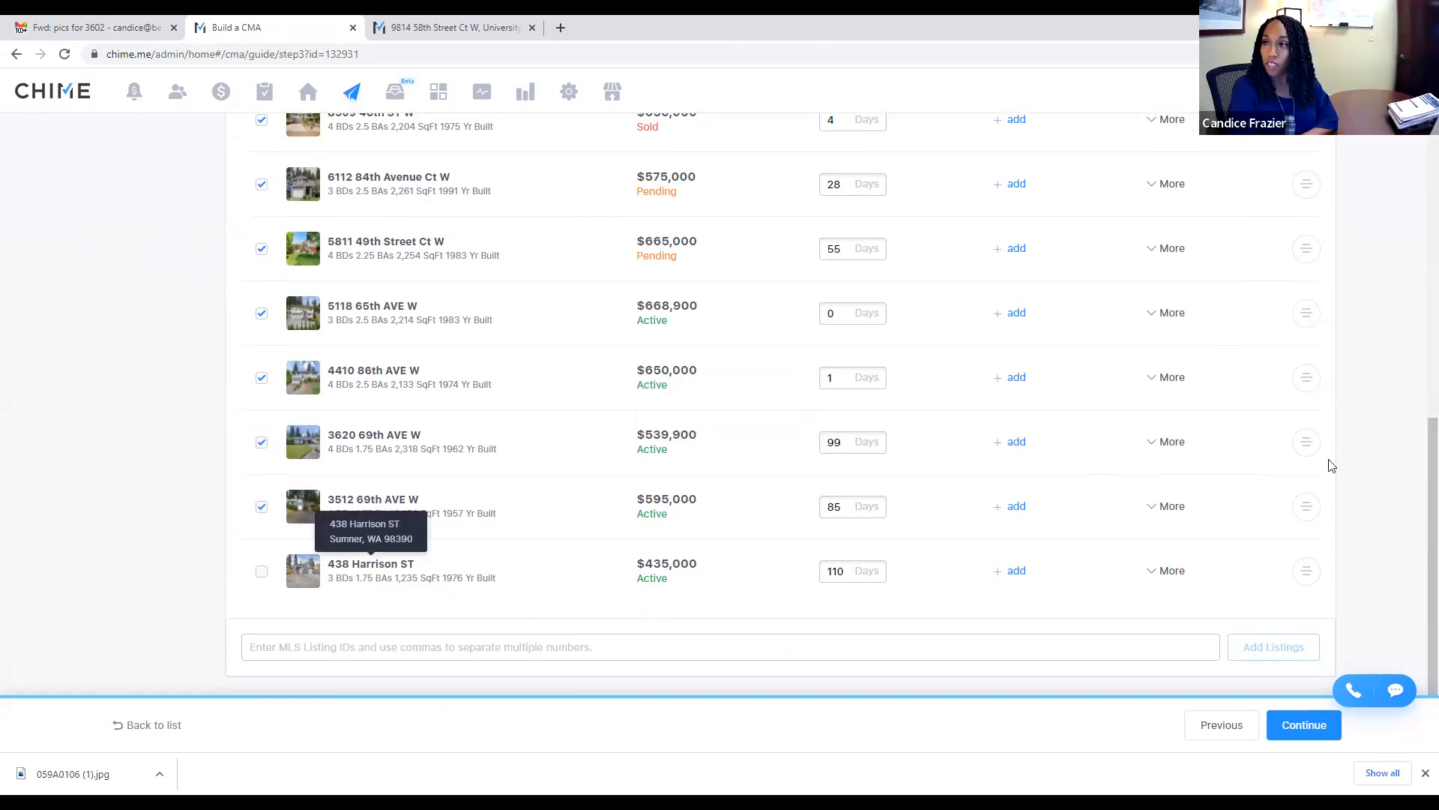
pyautogui.scroll(6, 1332, 465)
pyautogui.click(1305, 728)
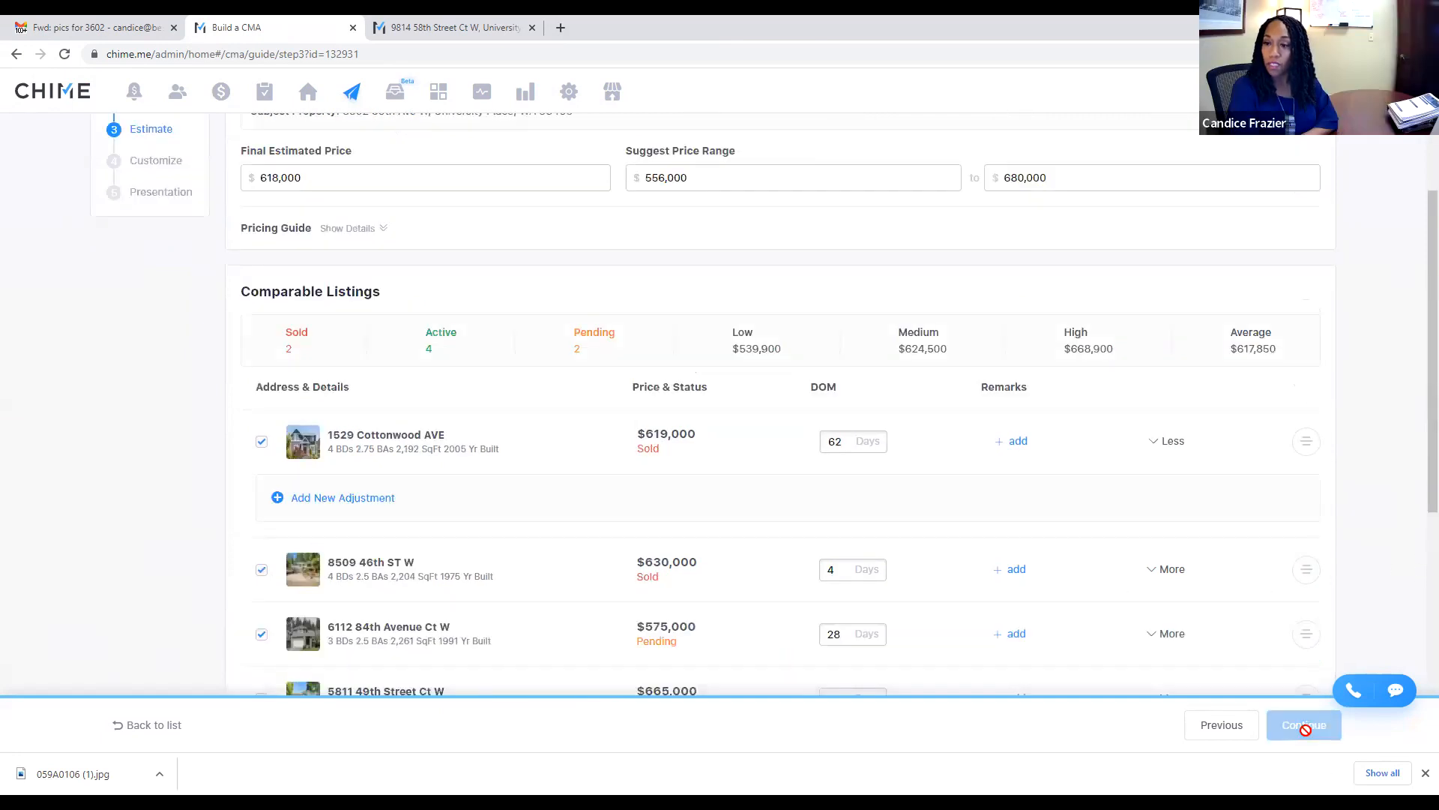
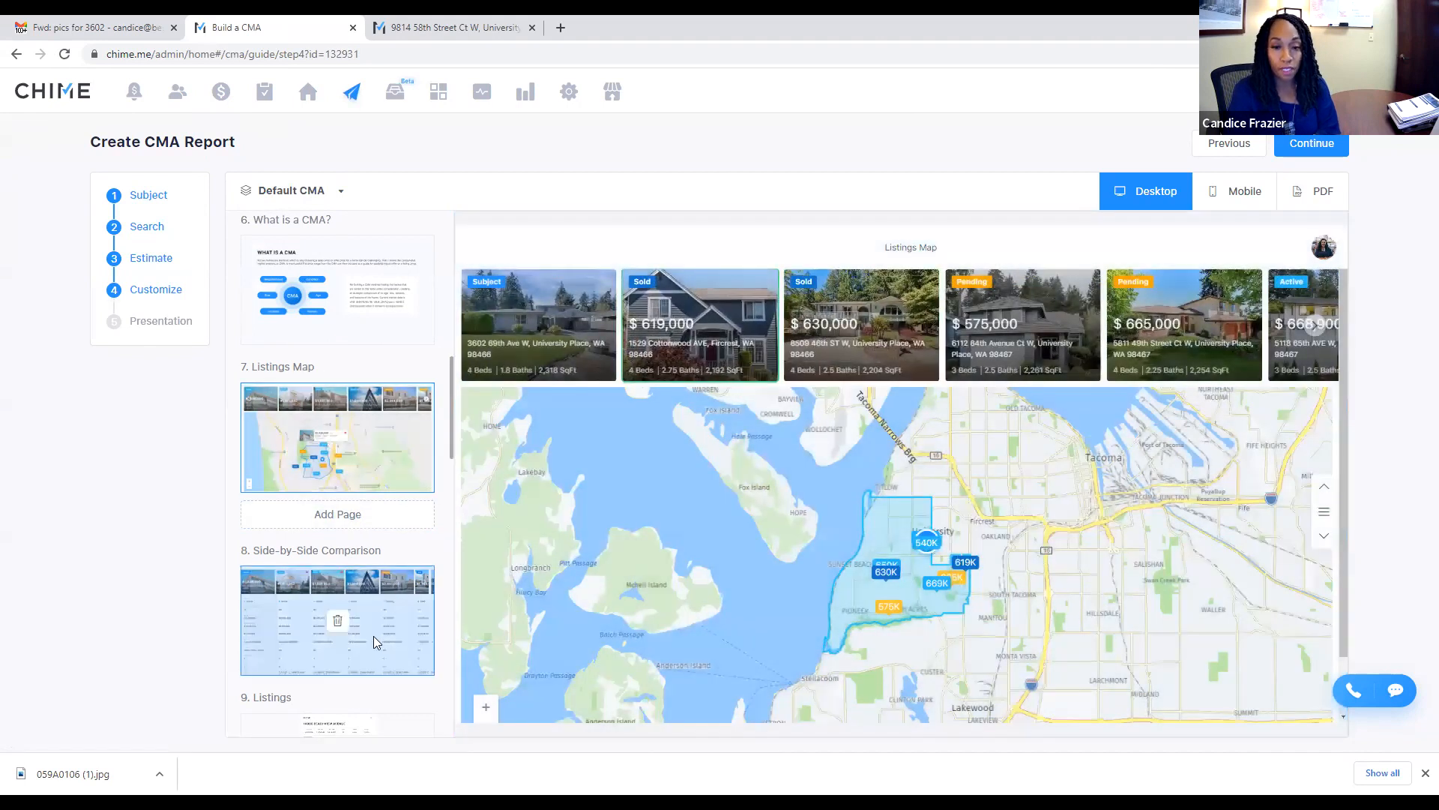
# Step: View the Side-by-Side Comparison page, then delete the Listings page from the report
pyautogui.click(387, 644)
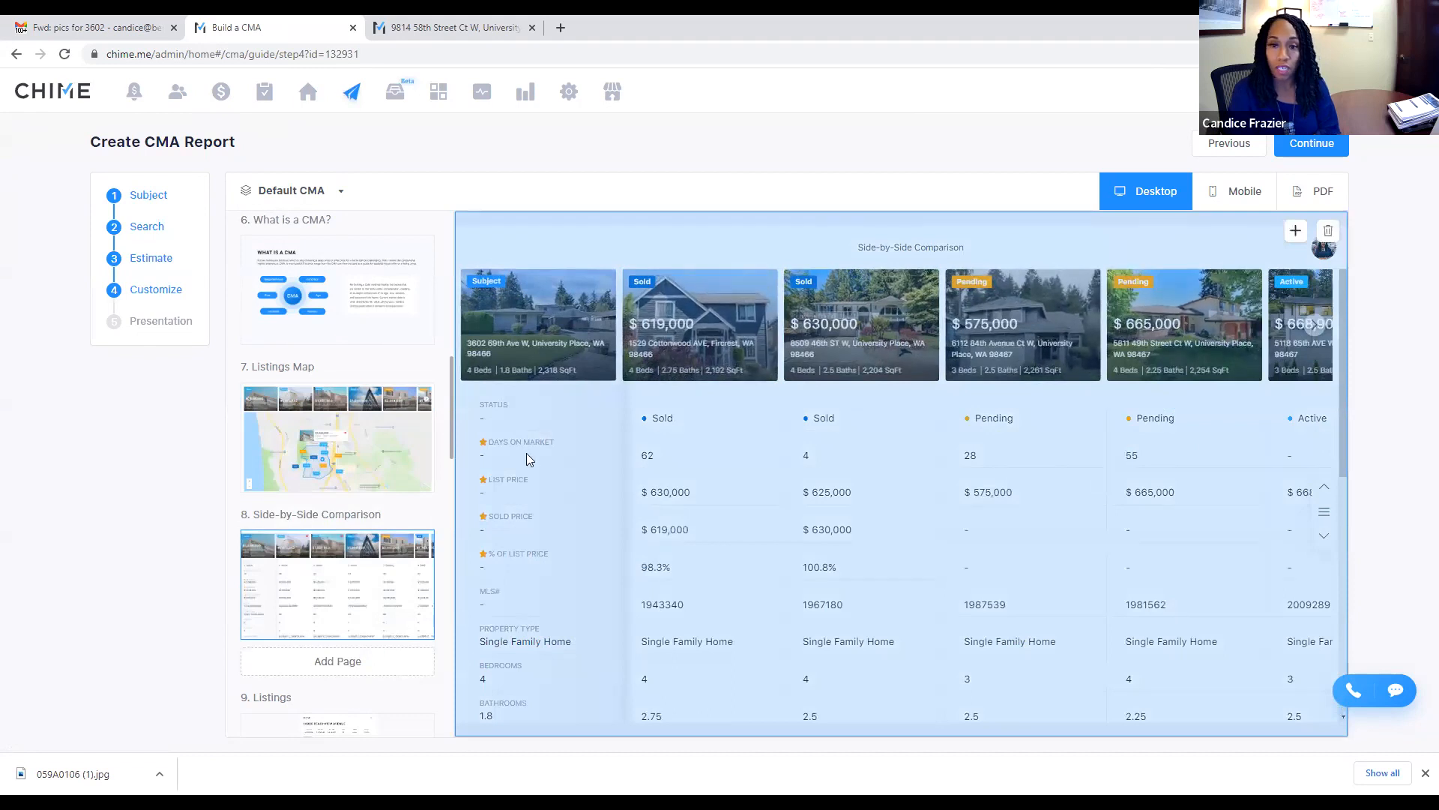
pyautogui.scroll(-2, 338, 656)
pyautogui.scroll(-1, 375, 634)
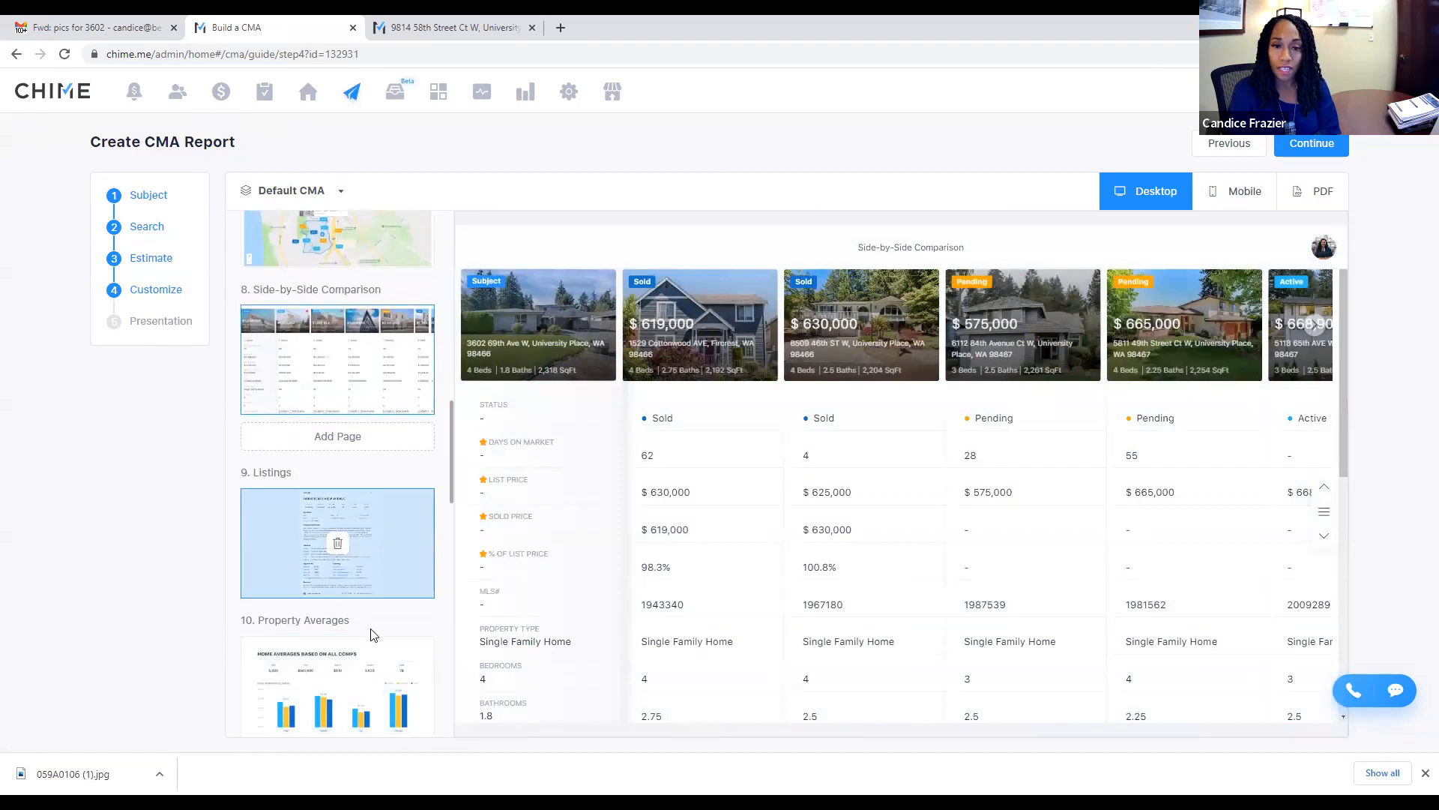
pyautogui.click(337, 545)
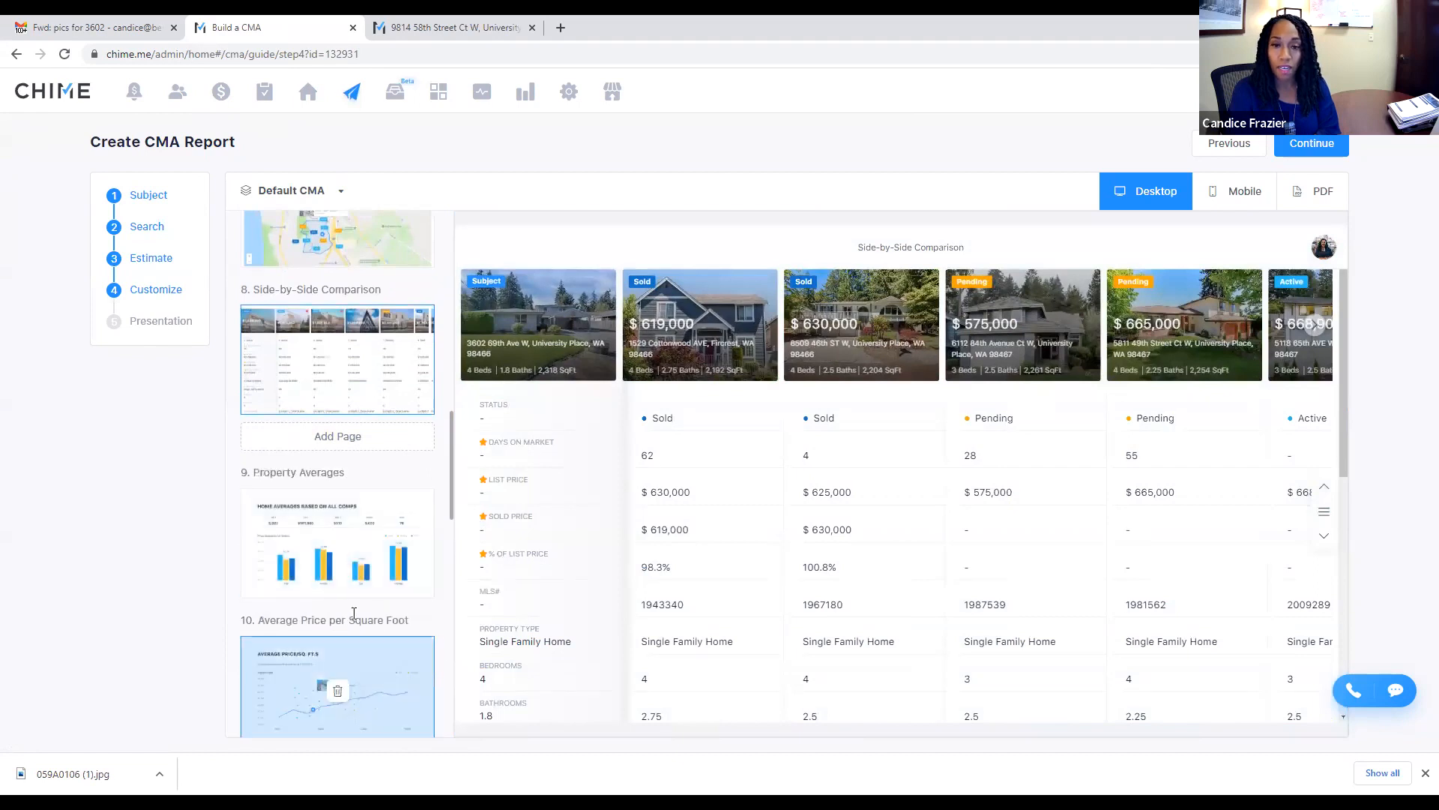
# Step: Preview the Property Averages and Average Price per Square Foot pages
pyautogui.click(385, 505)
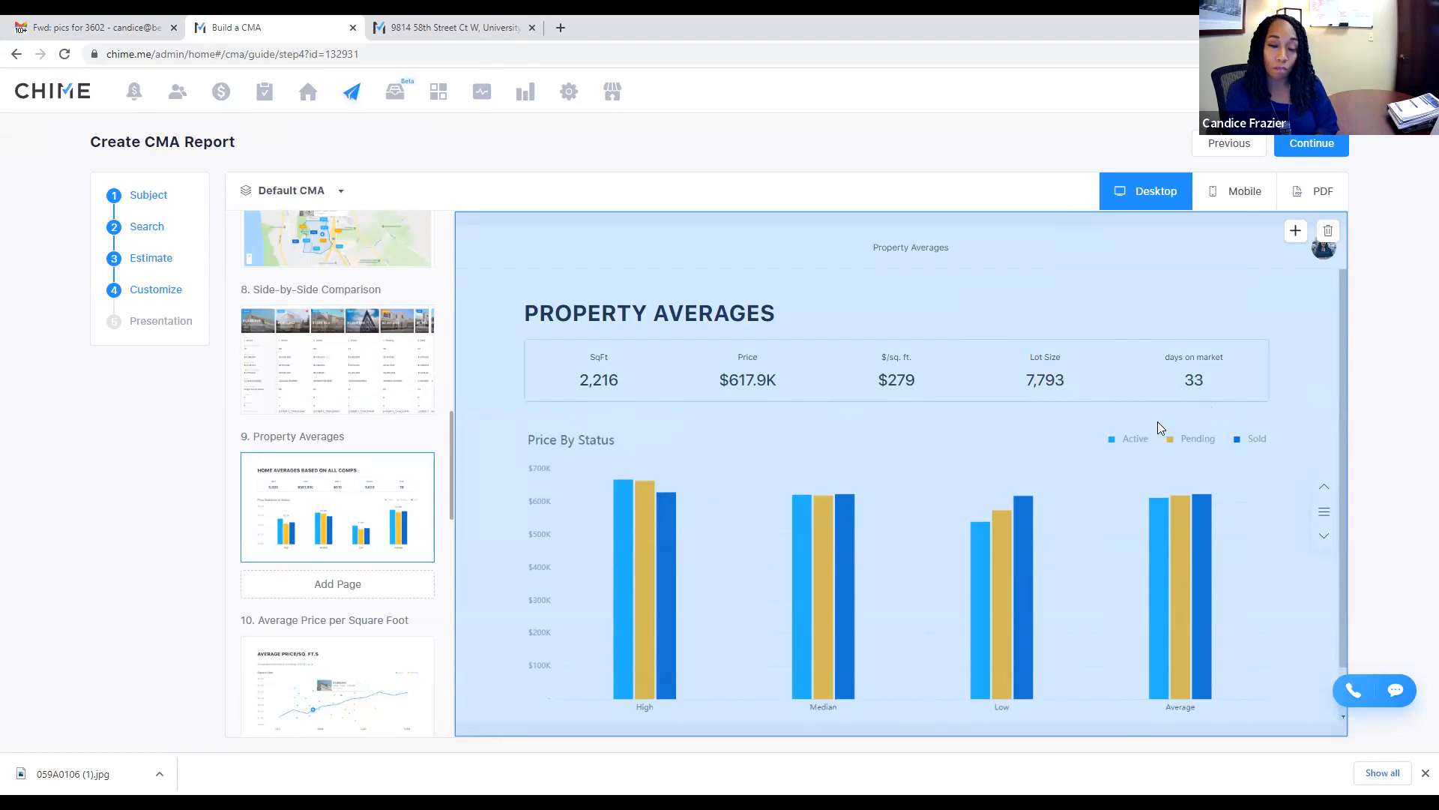
pyautogui.scroll(-3, 372, 667)
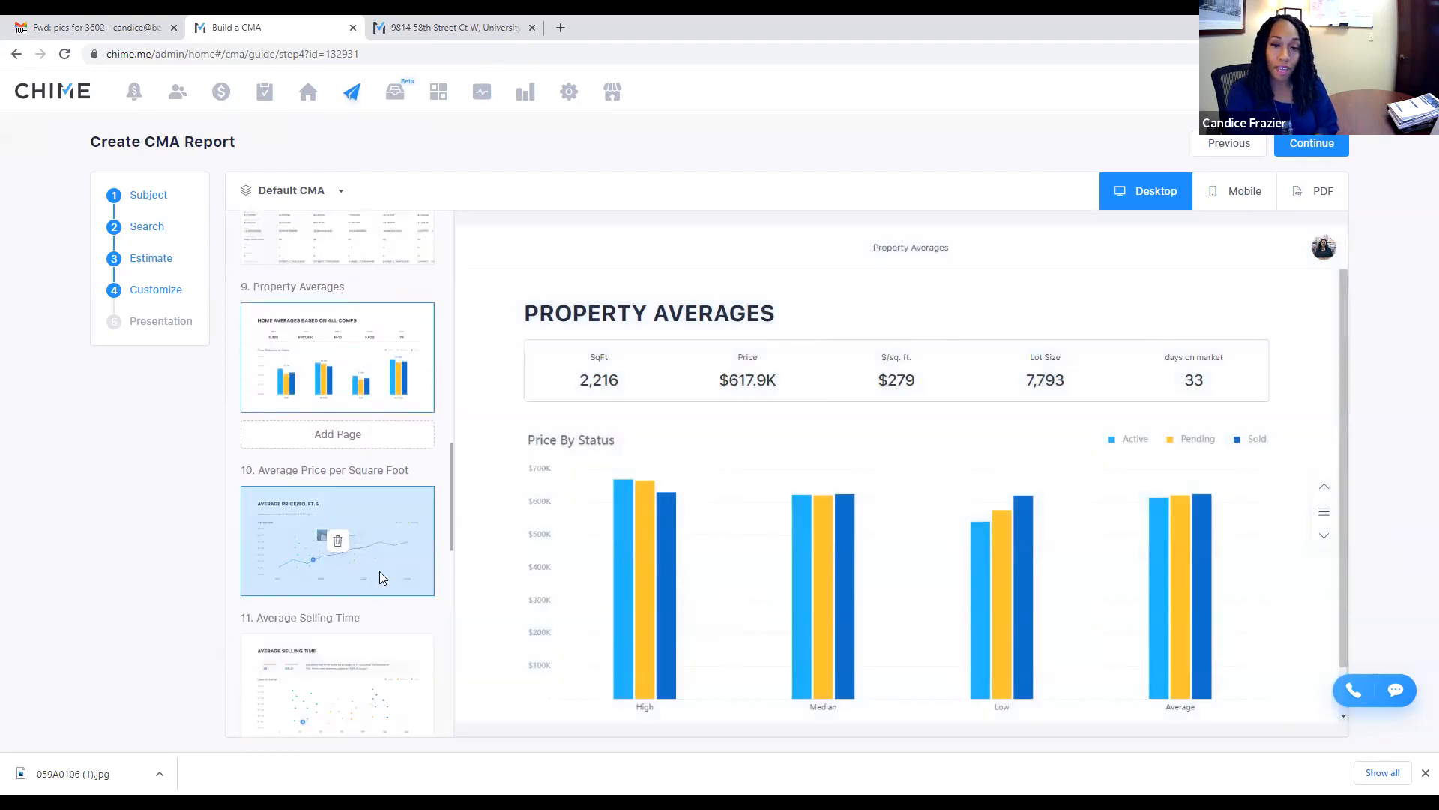
pyautogui.click(401, 517)
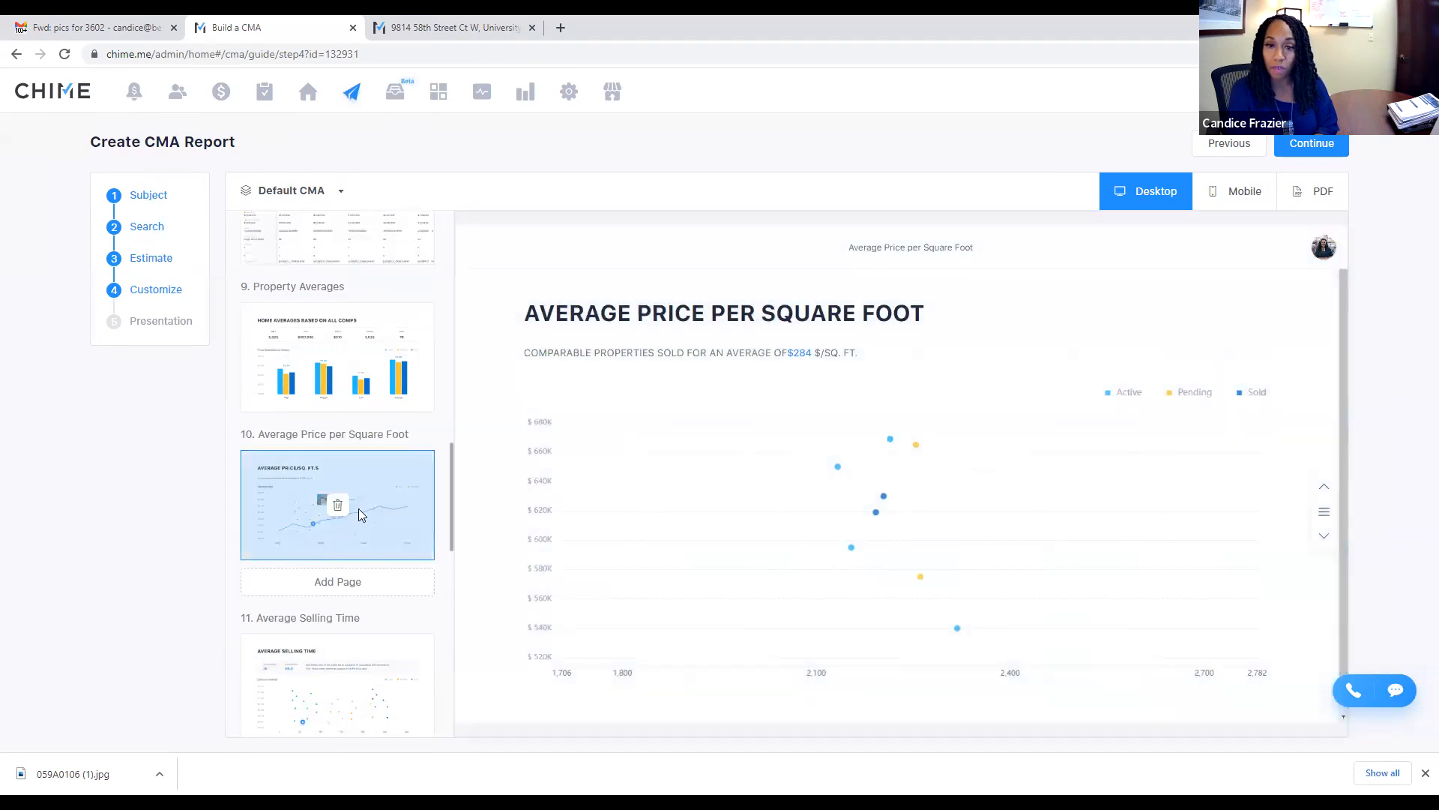
# Step: Delete the Average Price per Square Foot and Average Selling Time pages, then preview Intelligent Pricing
pyautogui.click(337, 504)
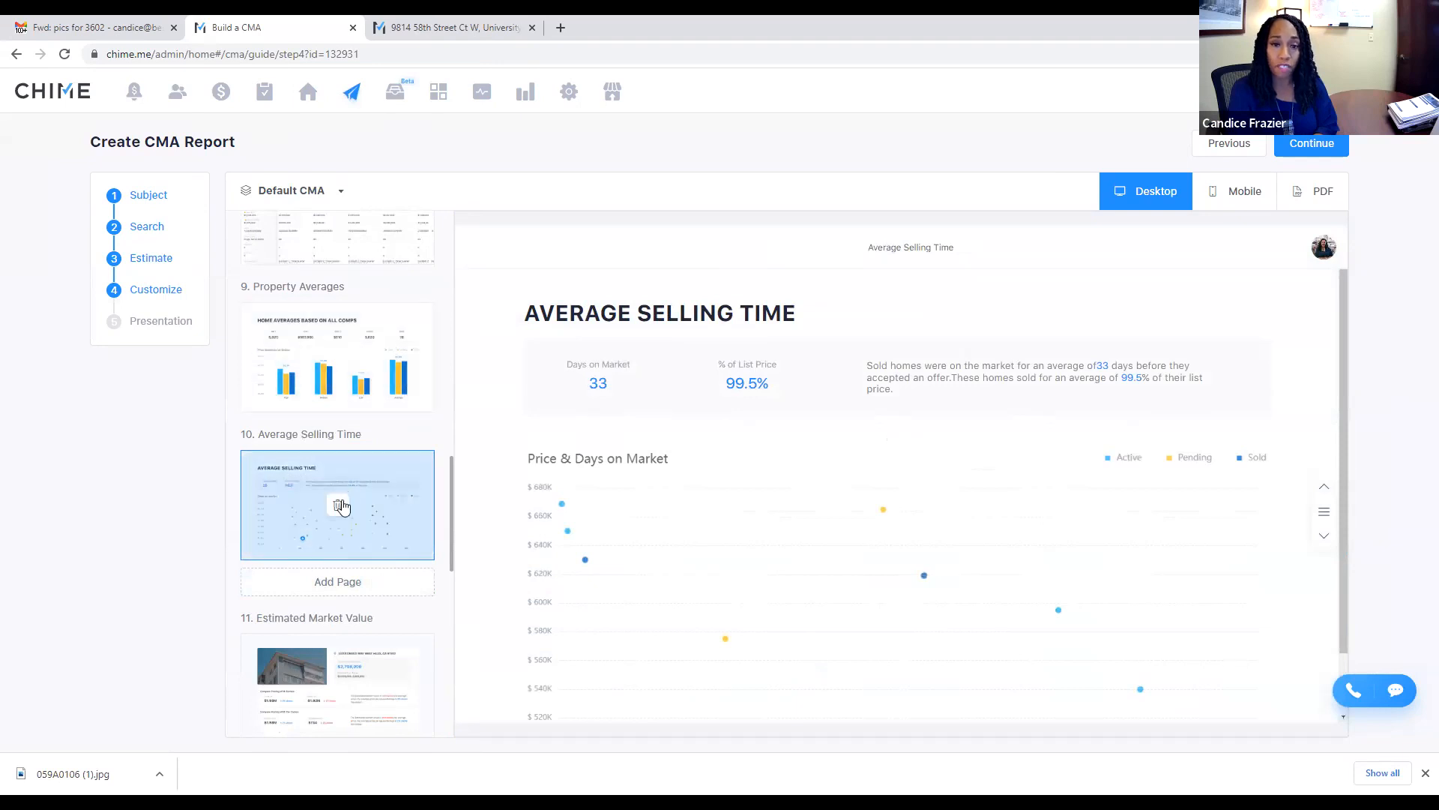
pyautogui.click(338, 505)
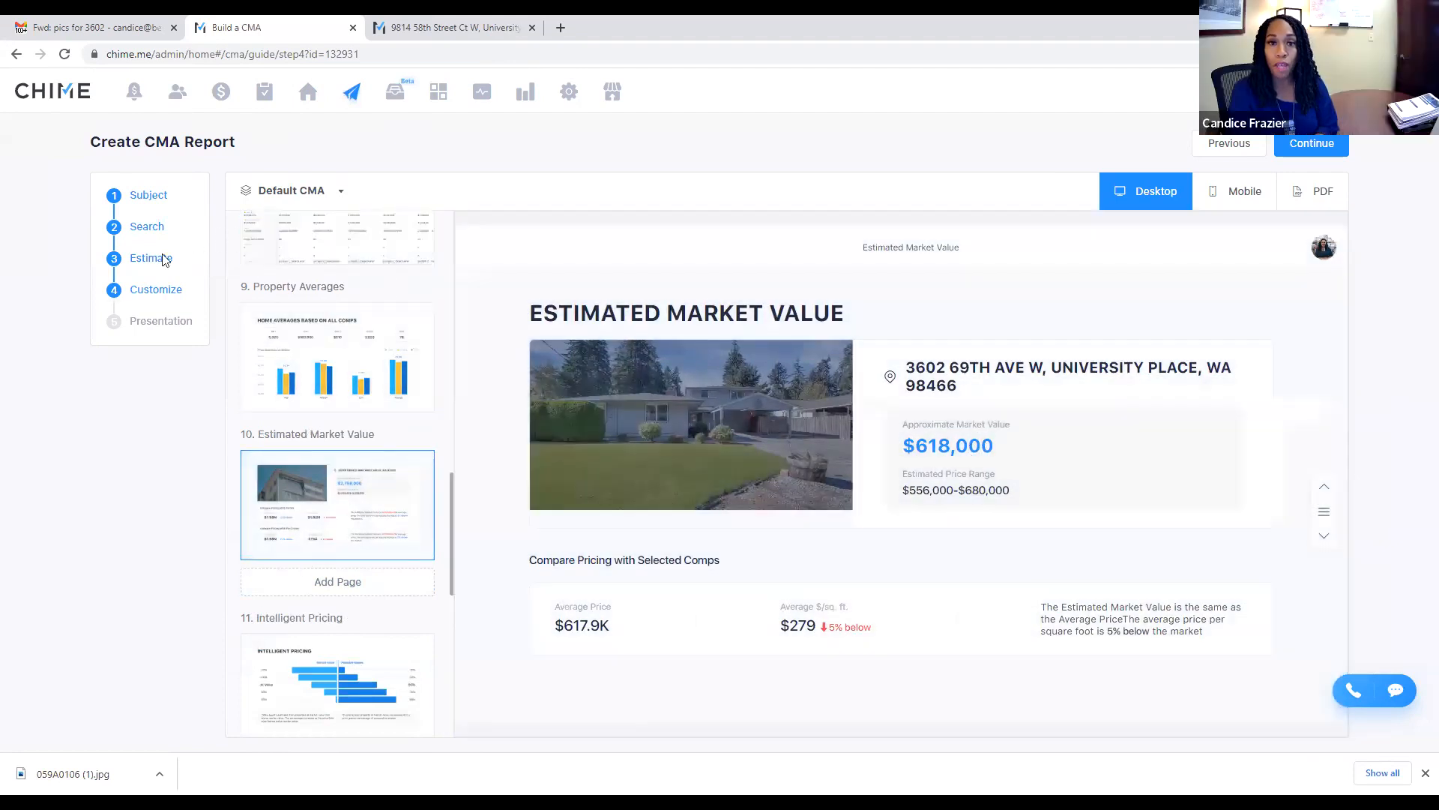
pyautogui.moveTo(147, 258); pyautogui.dragTo(33, 258)
pyautogui.moveTo(1066, 433)
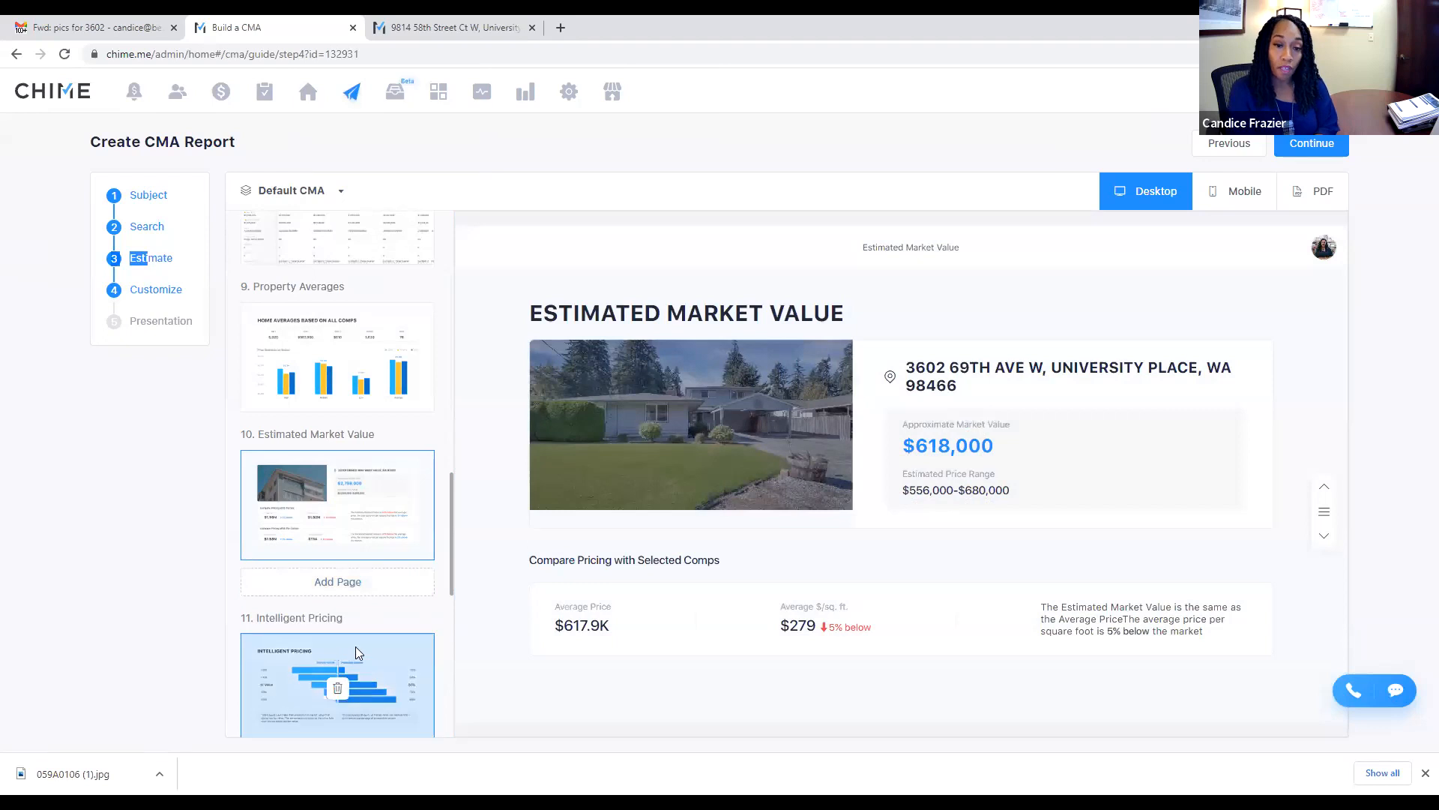
pyautogui.click(357, 651)
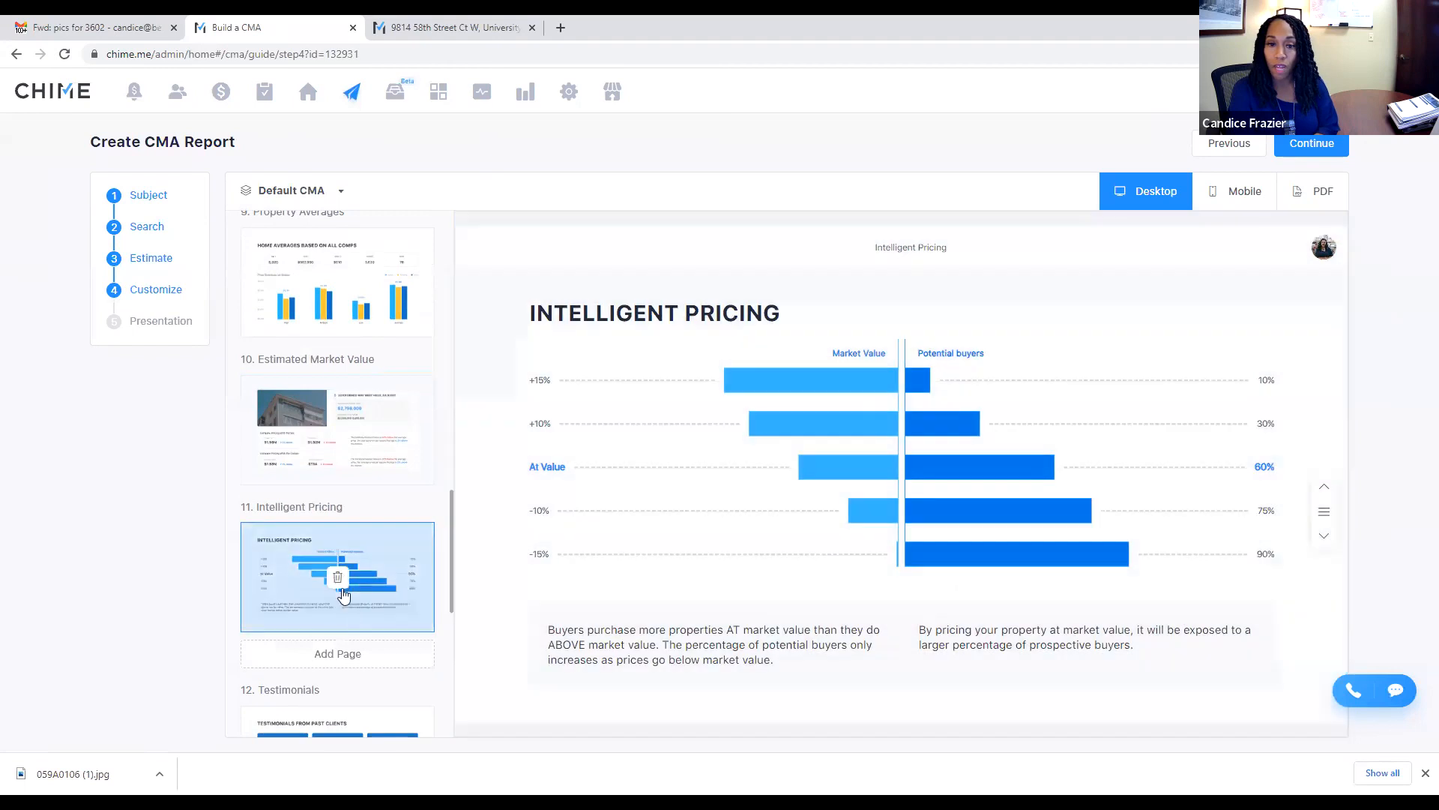
# Step: Delete the three page-11 pages in turn: Intelligent Pricing, Testimonials, Potential Company Buyers
pyautogui.click(337, 579)
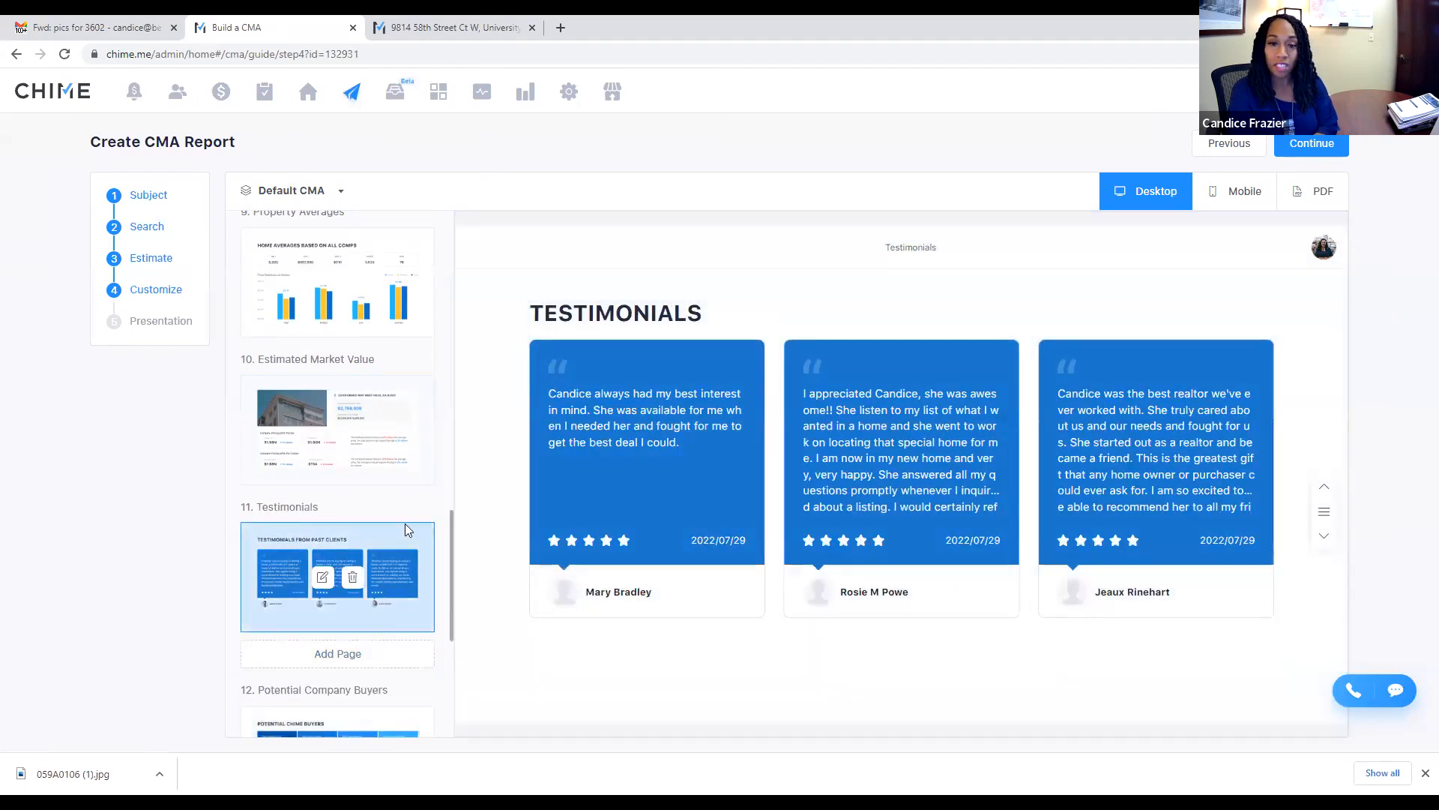
pyautogui.click(353, 578)
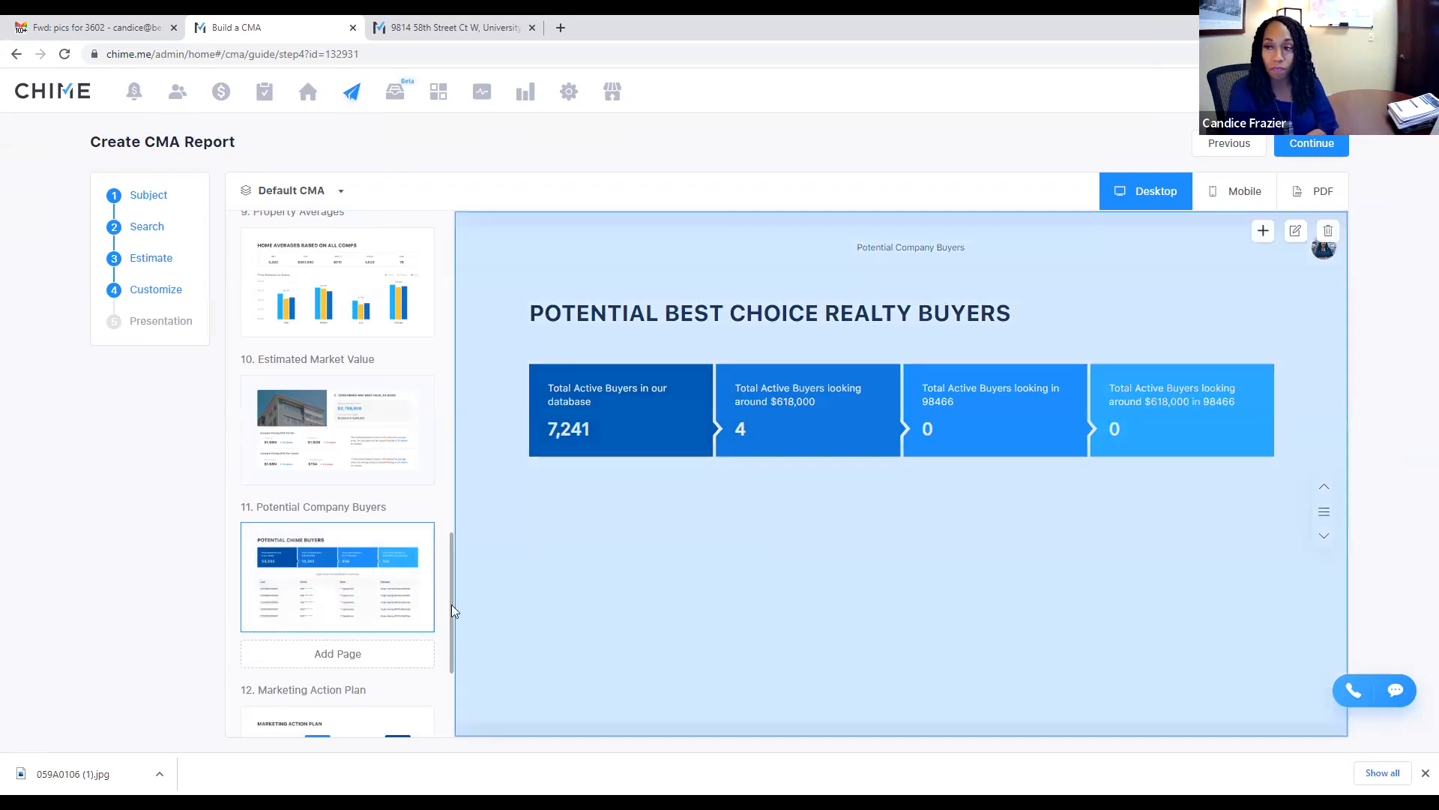
pyautogui.moveTo(324, 587)
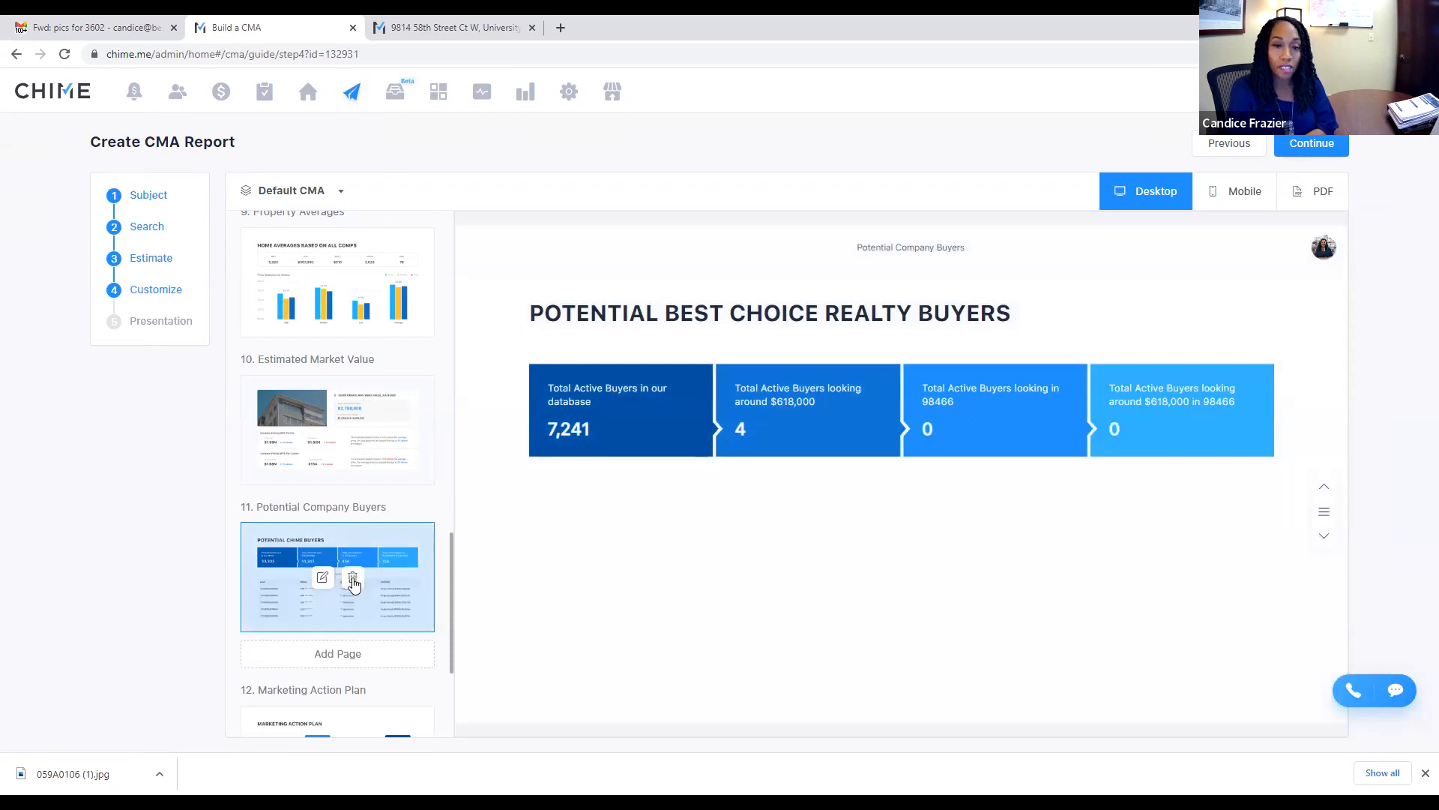
pyautogui.click(352, 579)
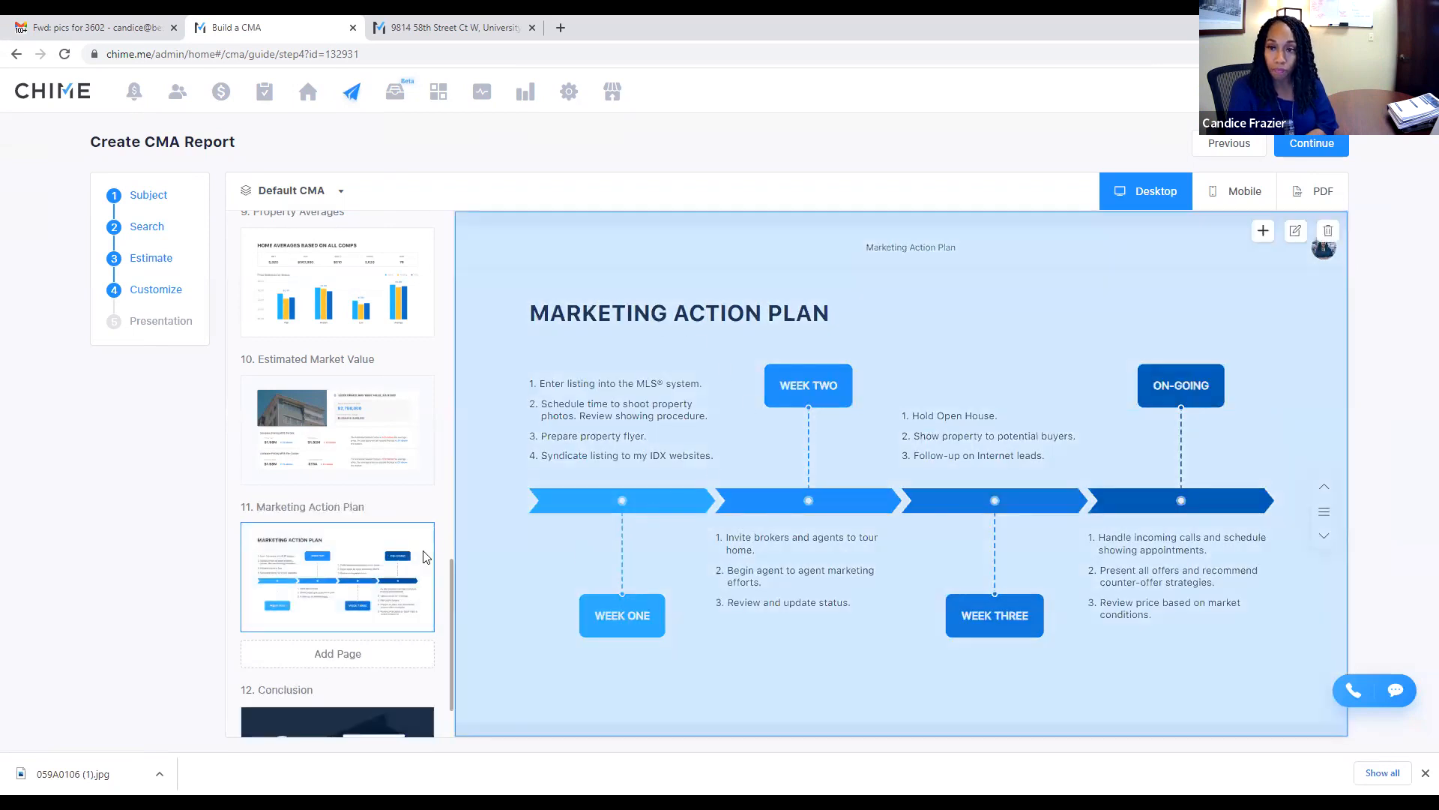
# Step: Preview the Conclusion page in Mobile and PDF layouts, then return to Desktop
pyautogui.moveTo(359, 553)
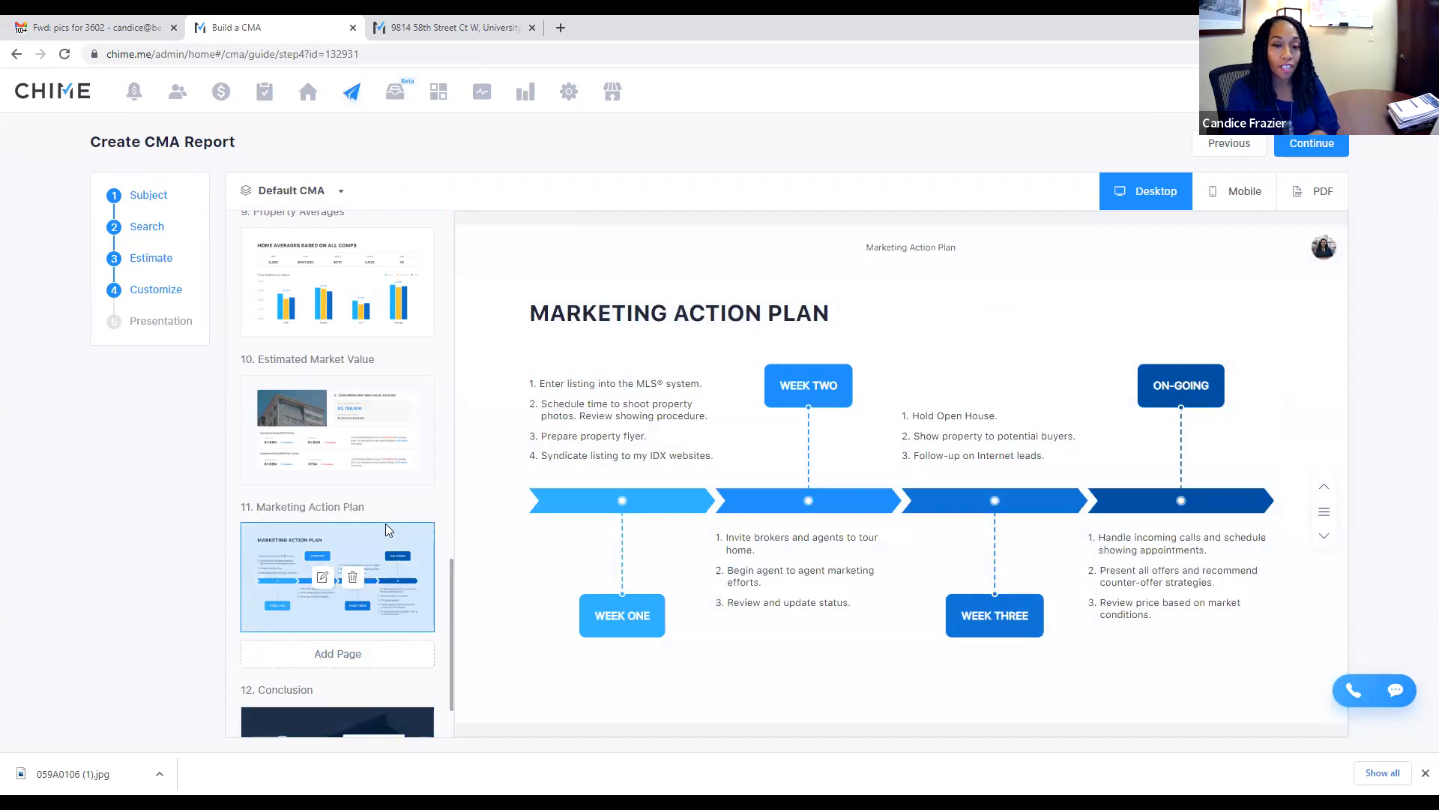
pyautogui.scroll(-2, 386, 523)
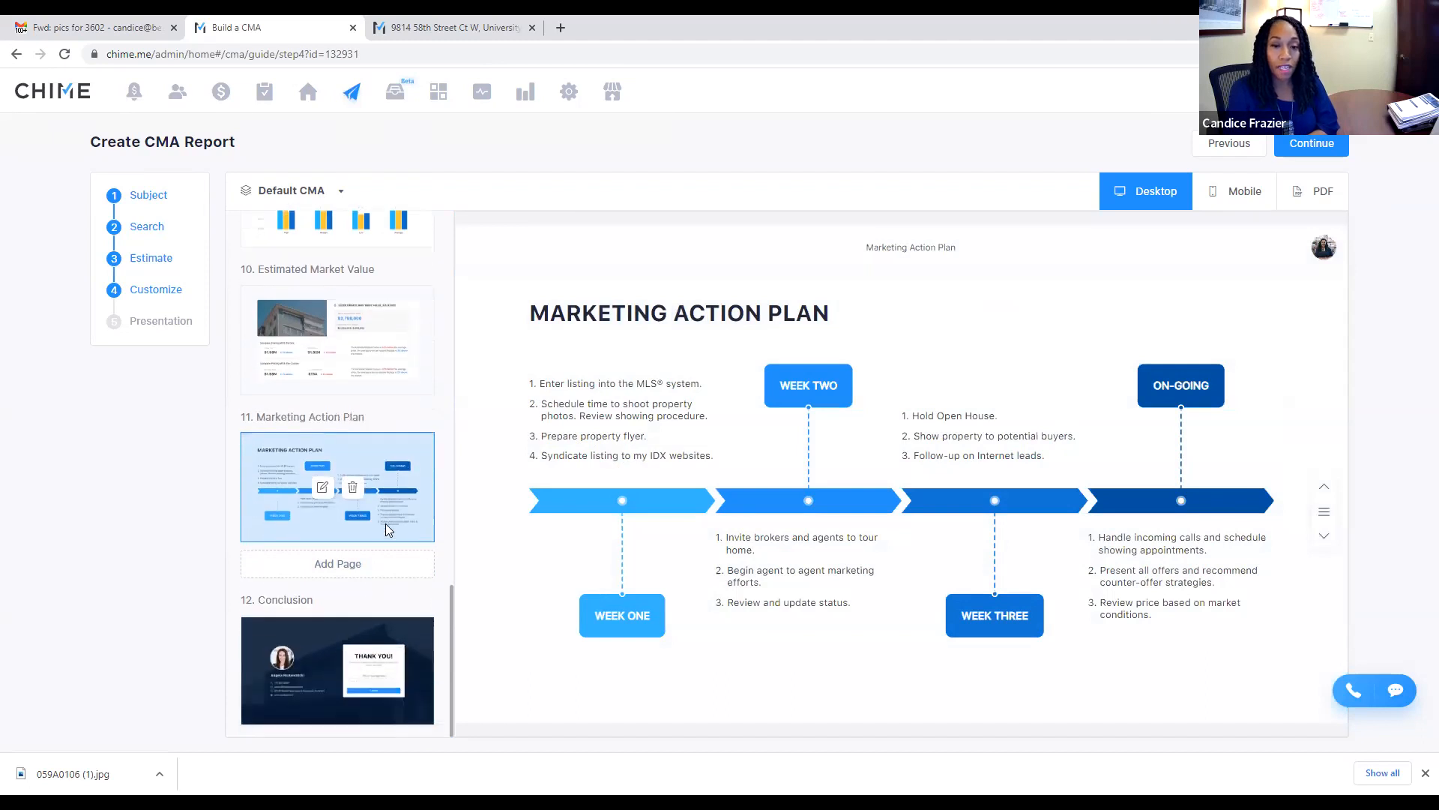
pyautogui.click(315, 634)
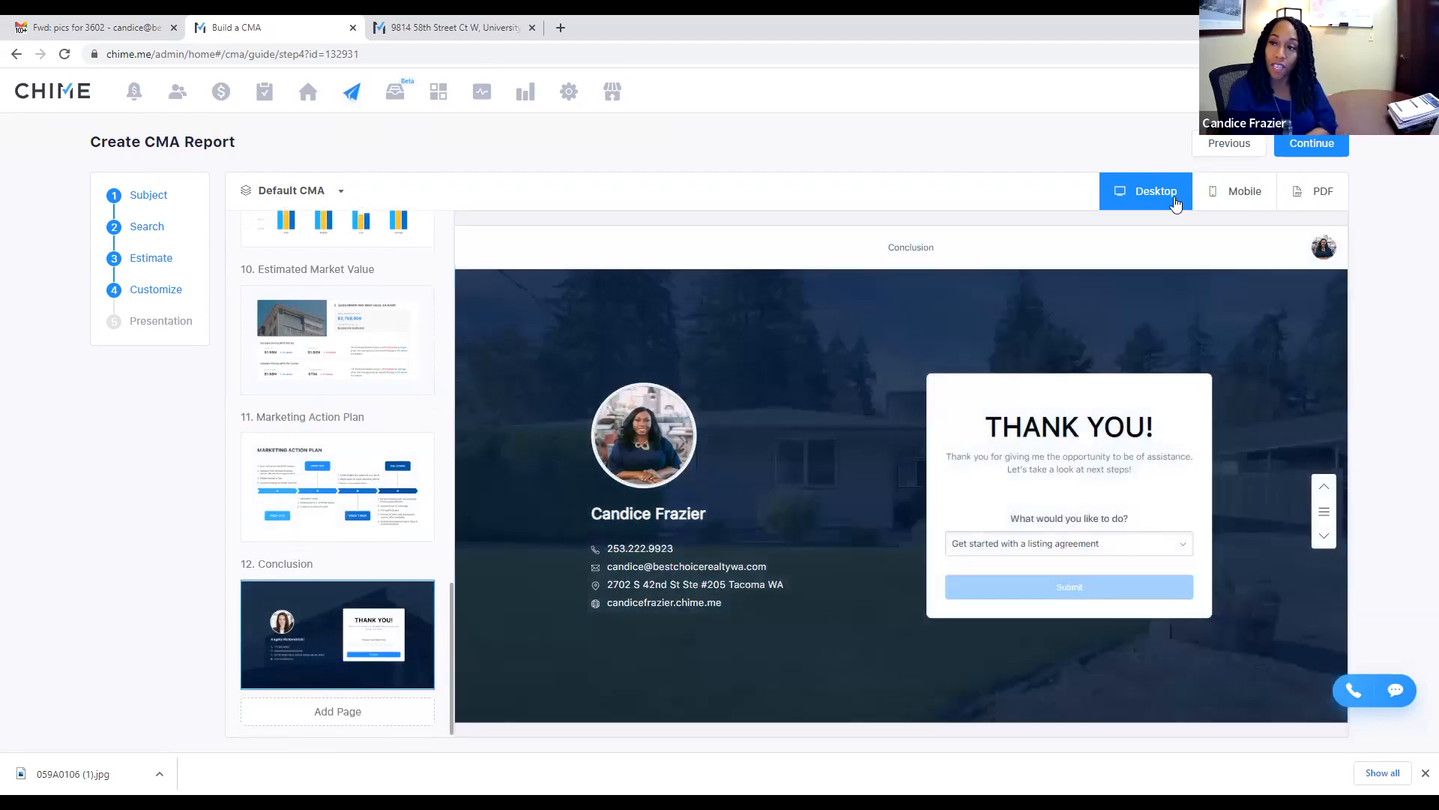
pyautogui.click(1237, 201)
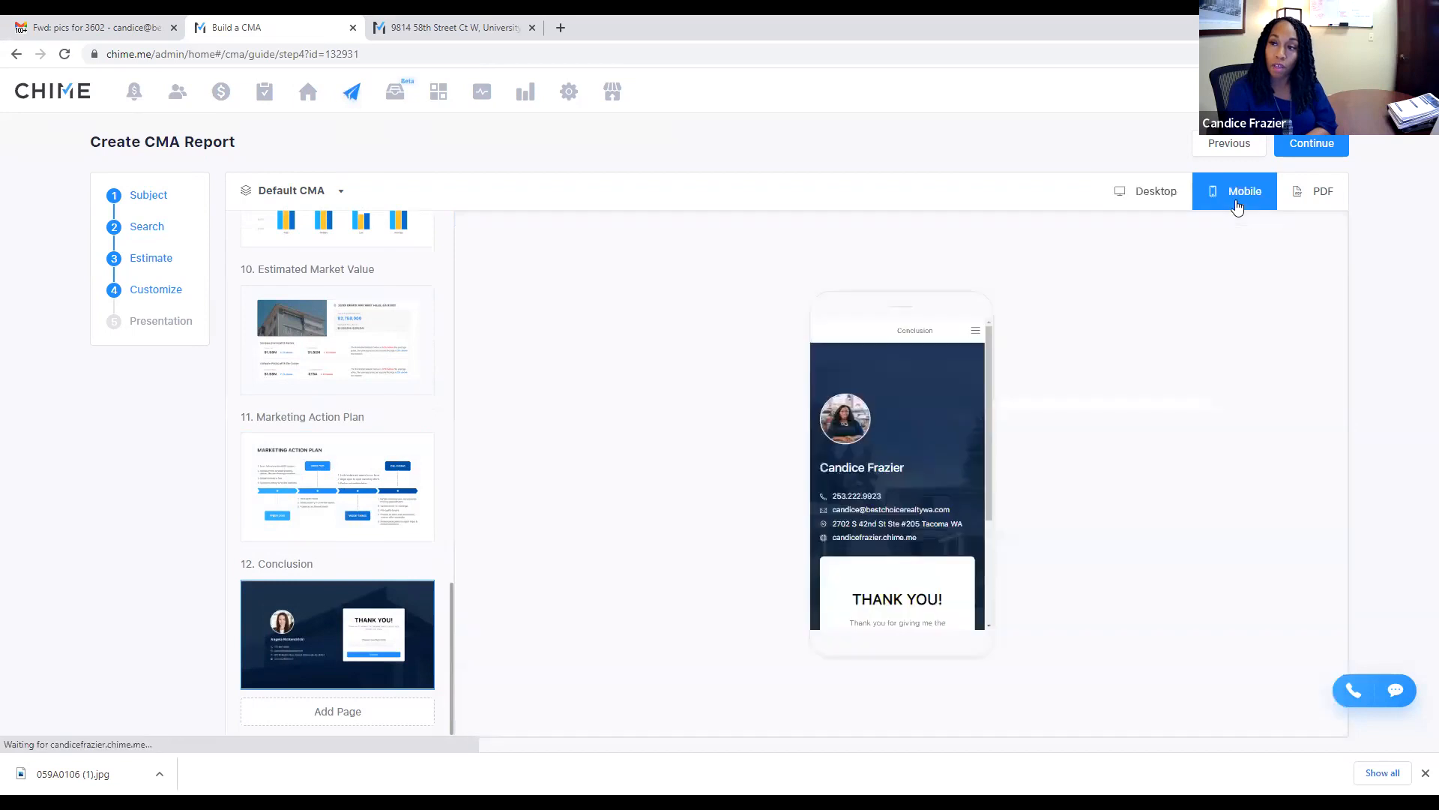
pyautogui.click(1323, 193)
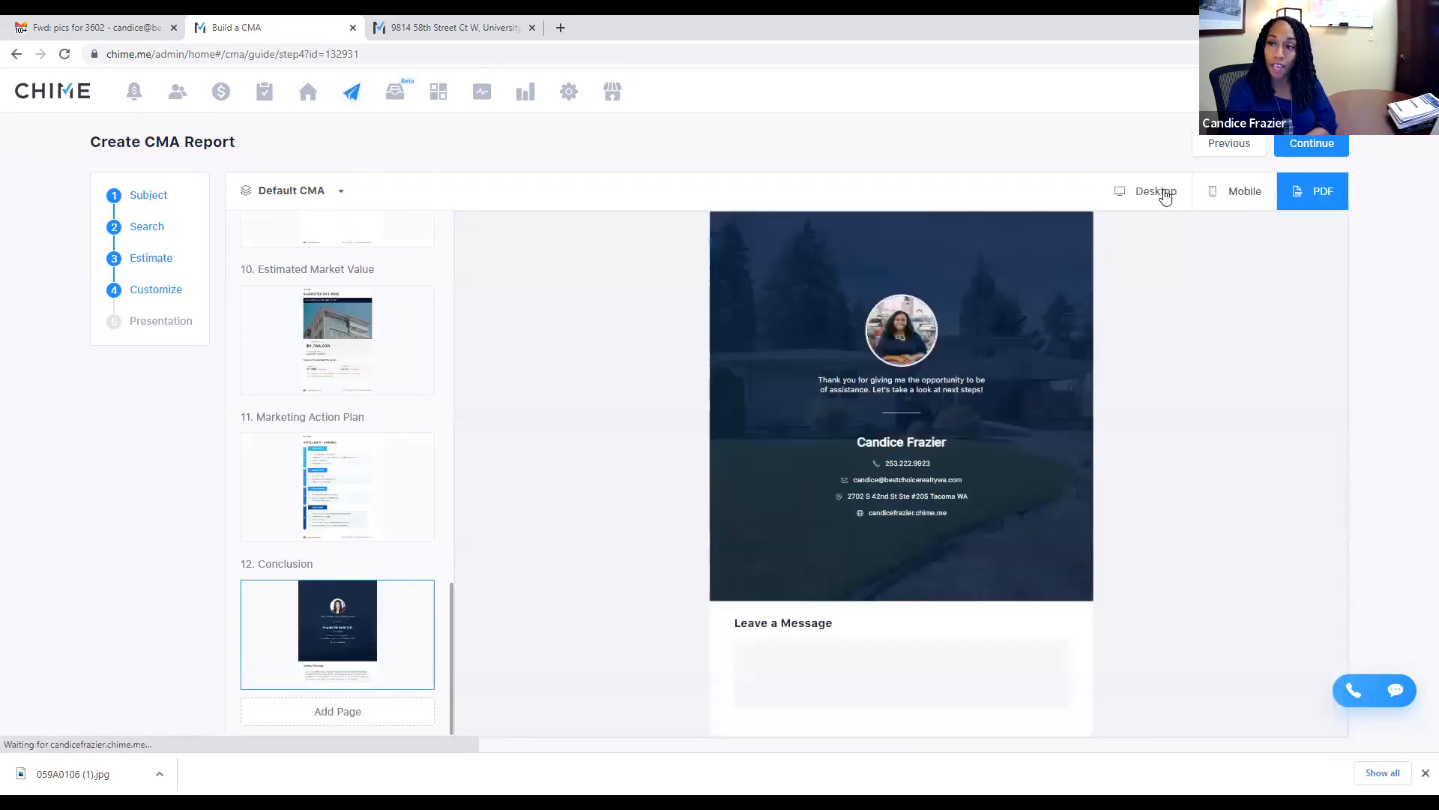
pyautogui.click(1162, 192)
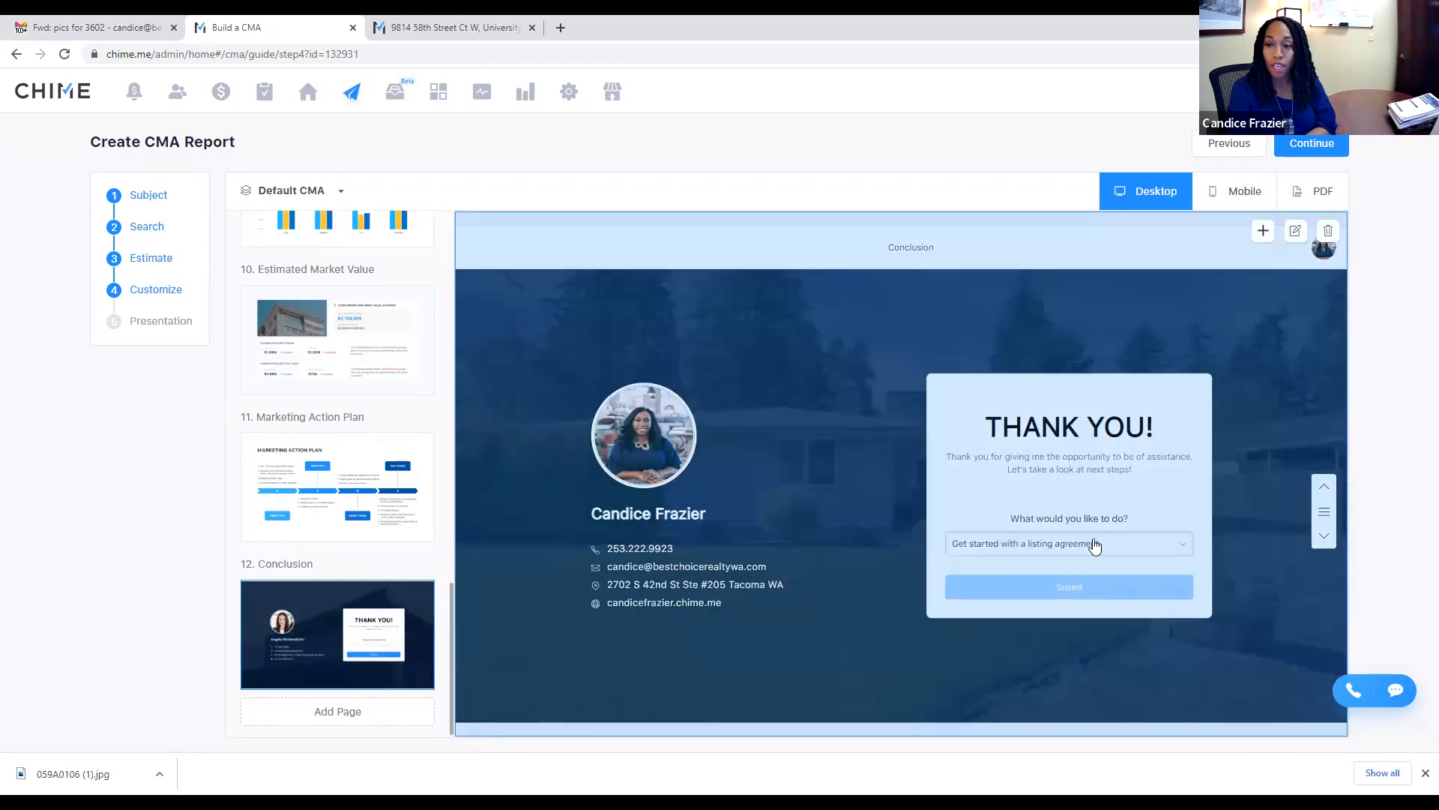
# Step: Answer 'Meet with other agents' in the What would you like to do? dropdown, then publish
pyautogui.click(1065, 546)
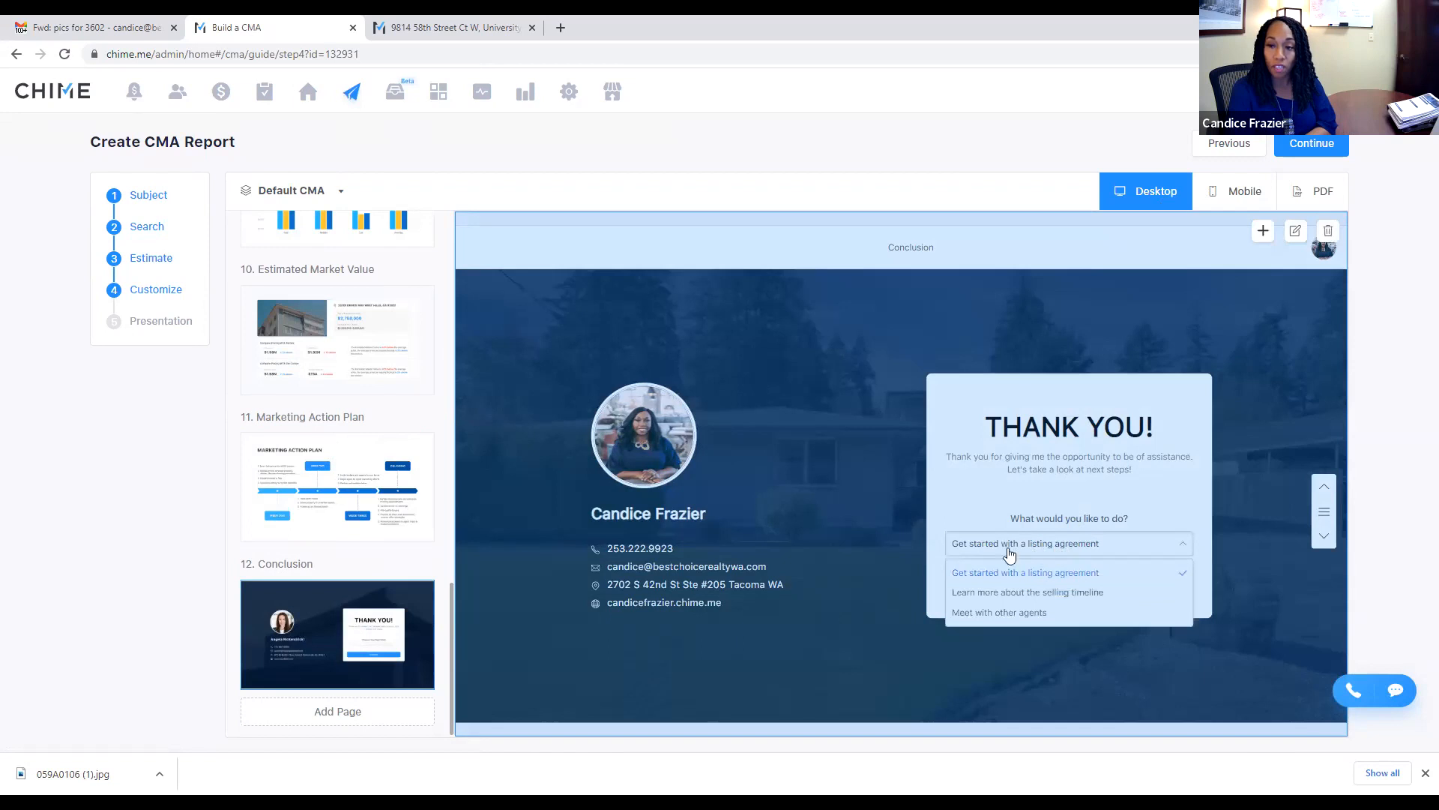
pyautogui.click(903, 577)
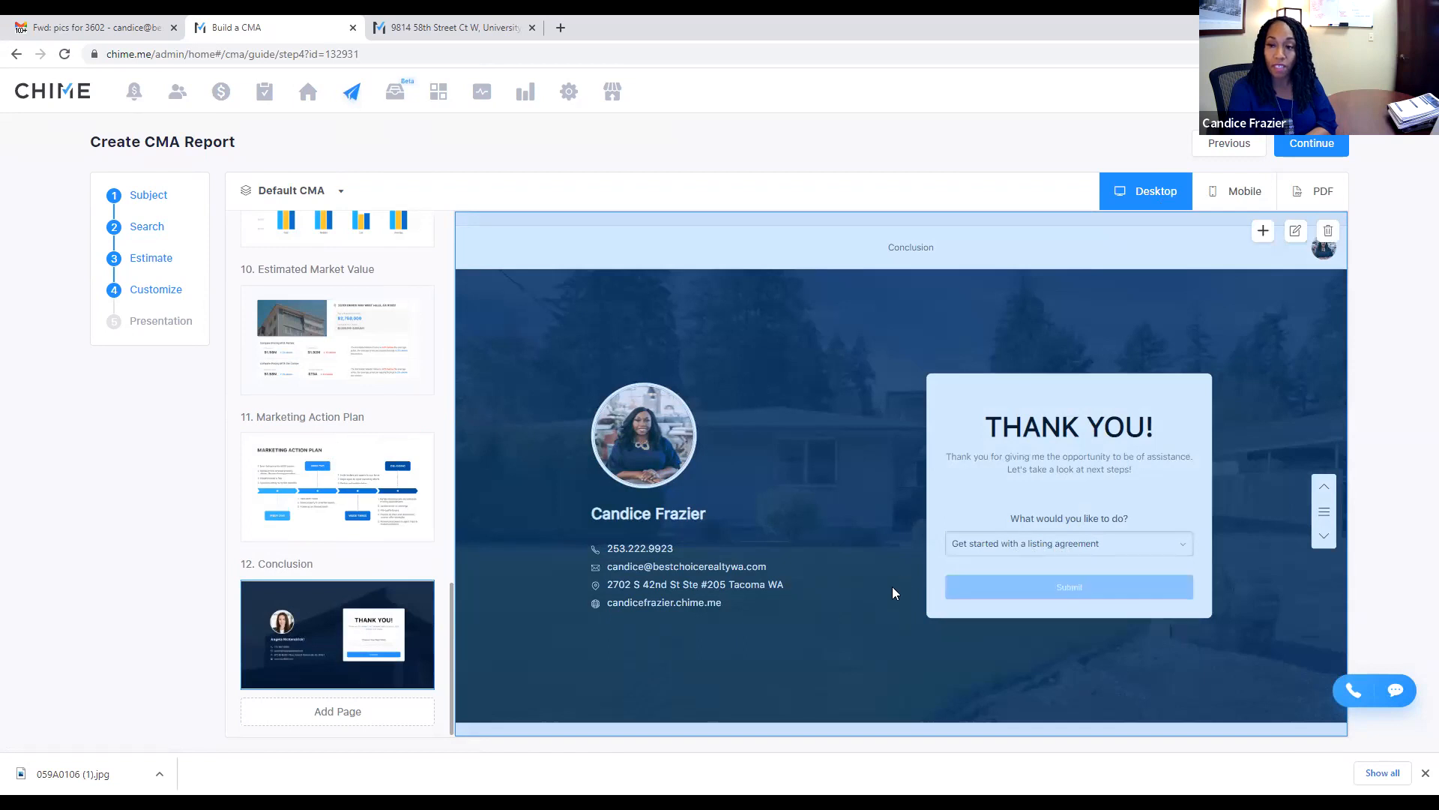
pyautogui.click(1066, 549)
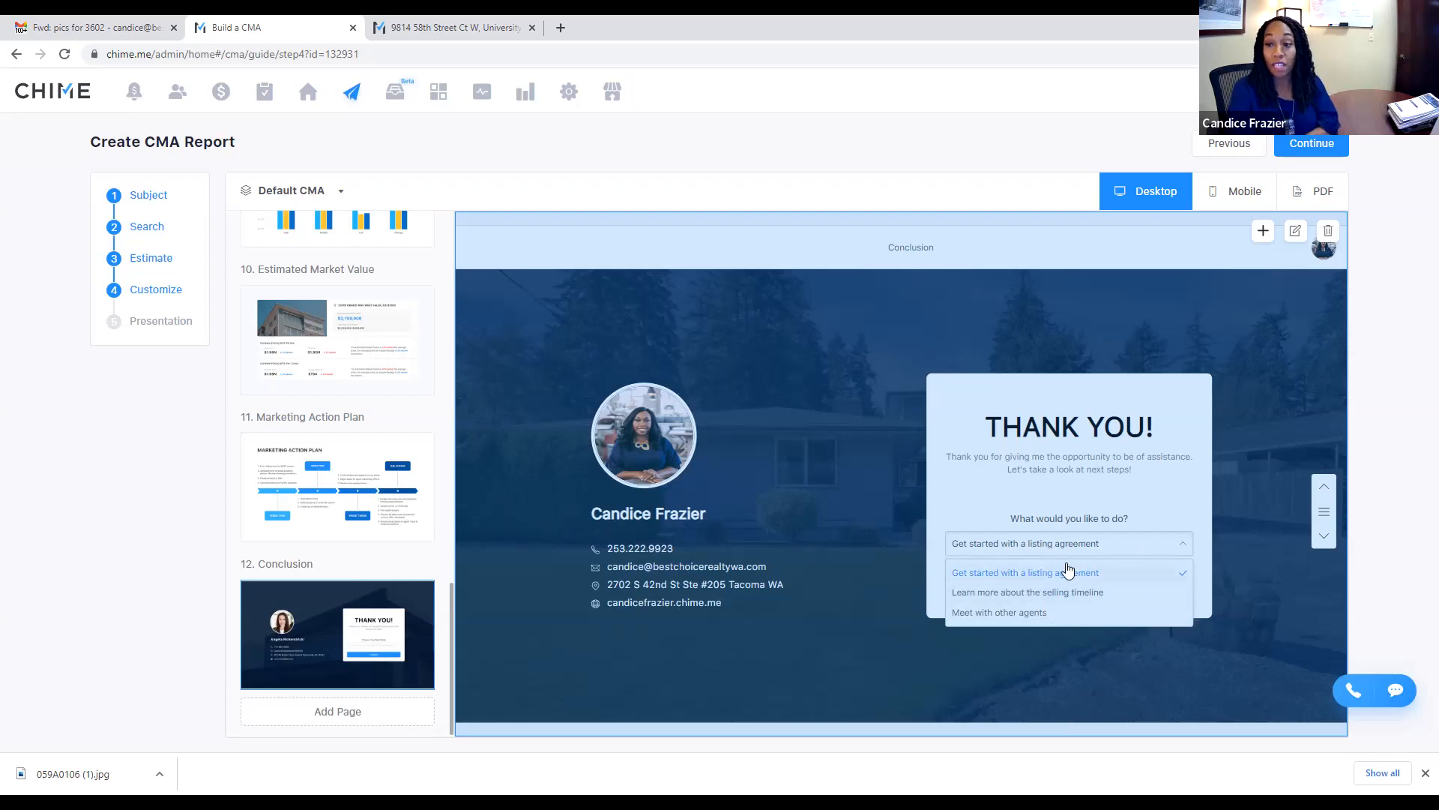
pyautogui.click(1002, 612)
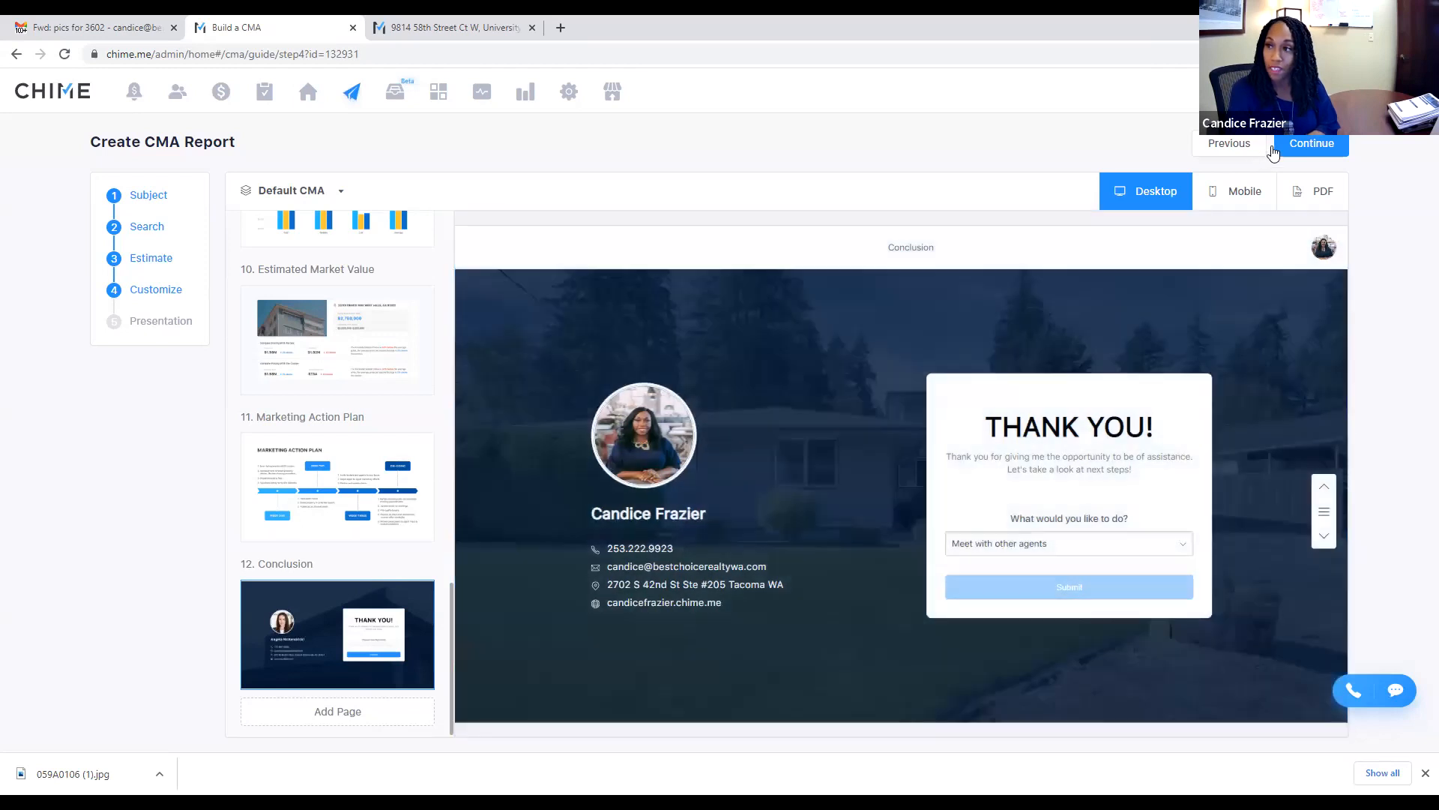
pyautogui.click(1312, 143)
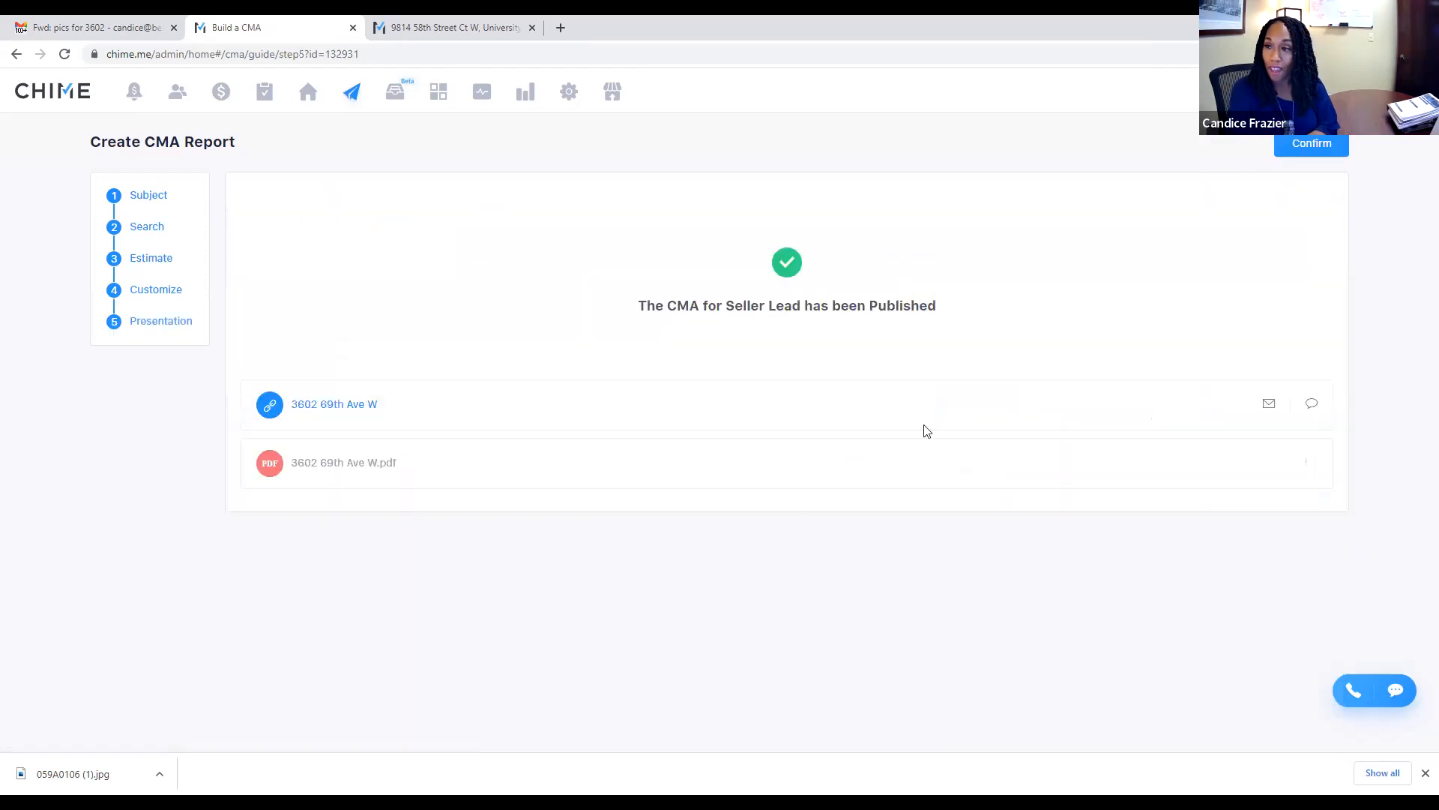